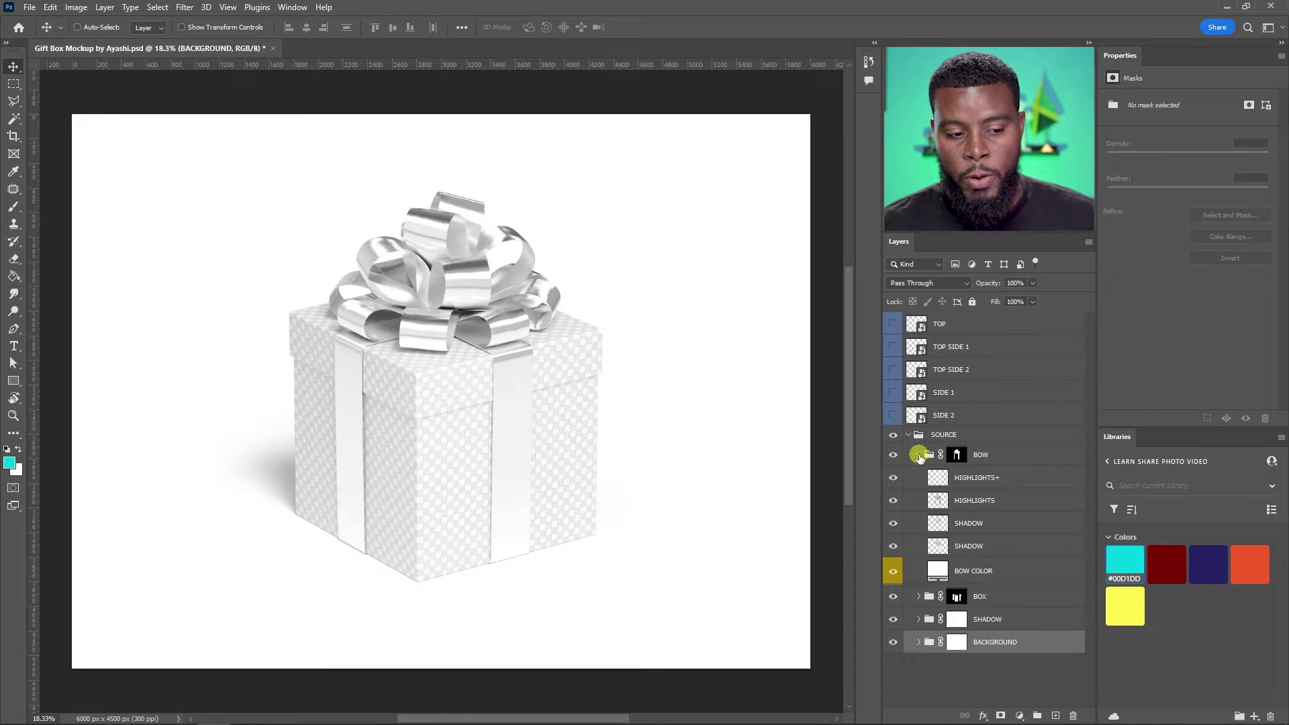
# Expand the BOW group inside SOURCE, select the BOW COLOR layer and show layer thumbnails at medium size
pyautogui.click(921, 456)
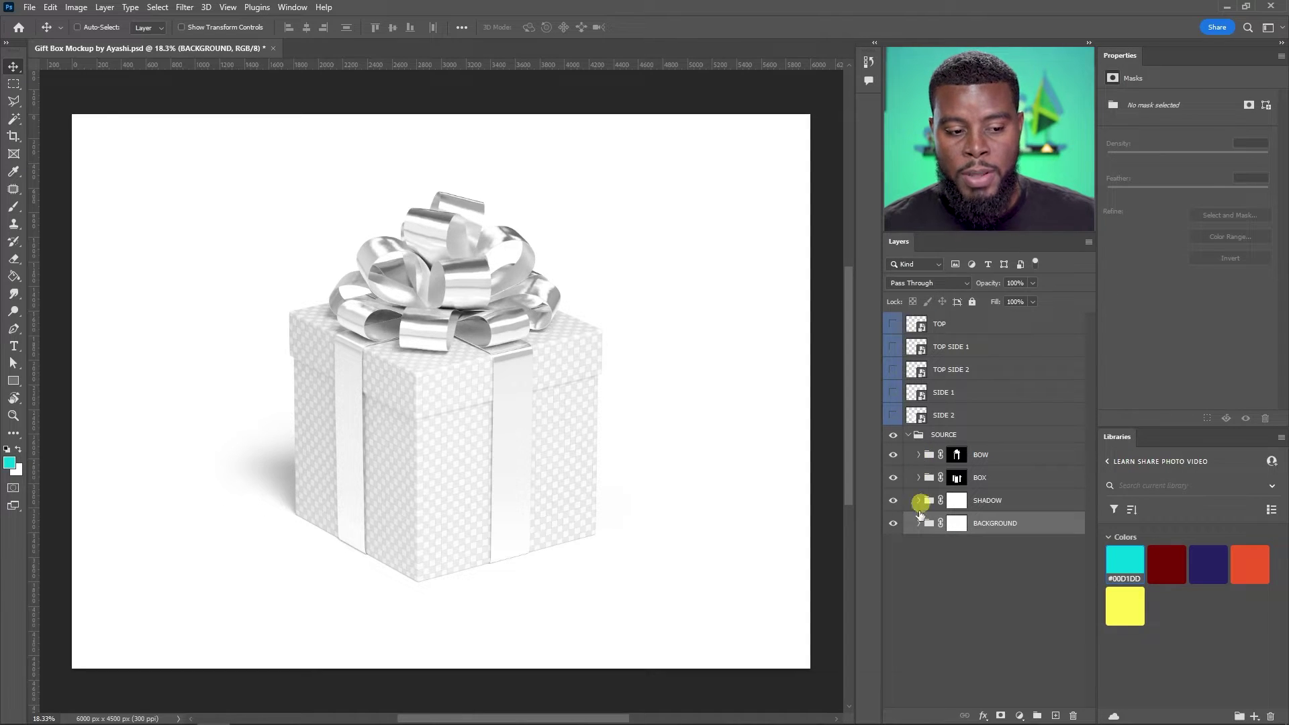
pyautogui.click(910, 435)
pyautogui.click(909, 436)
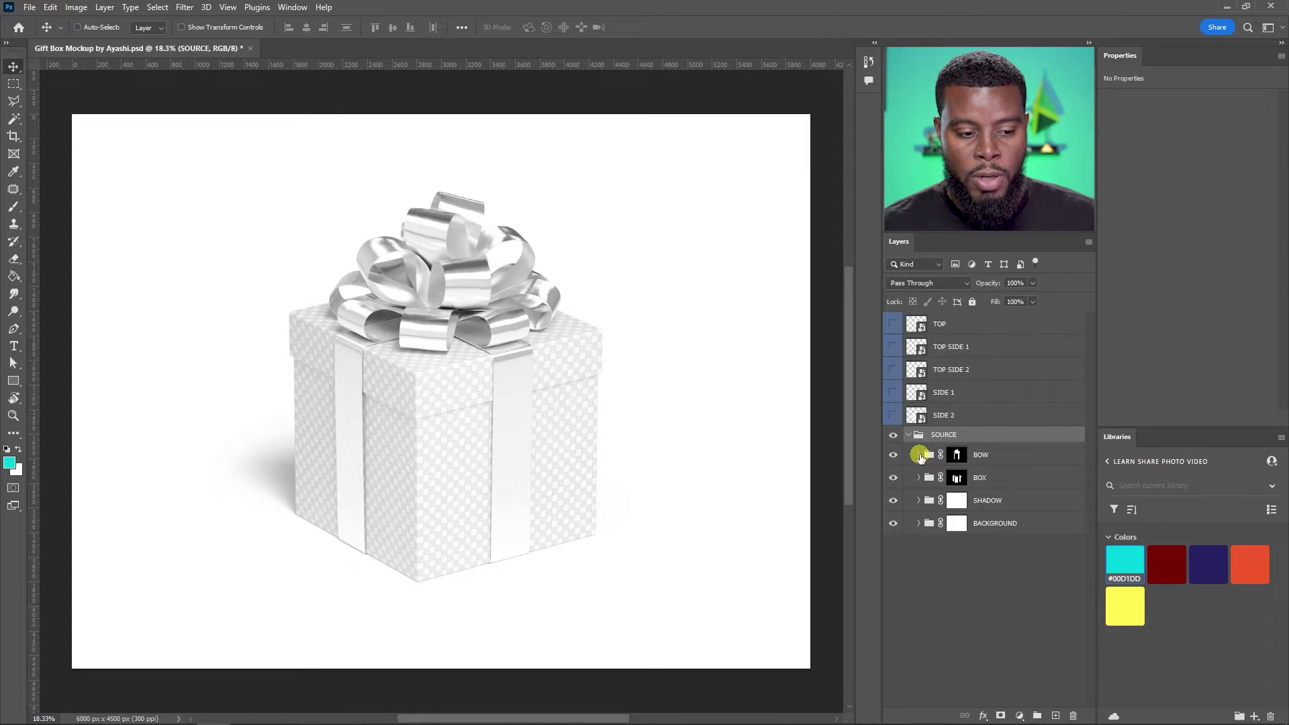
pyautogui.click(918, 456)
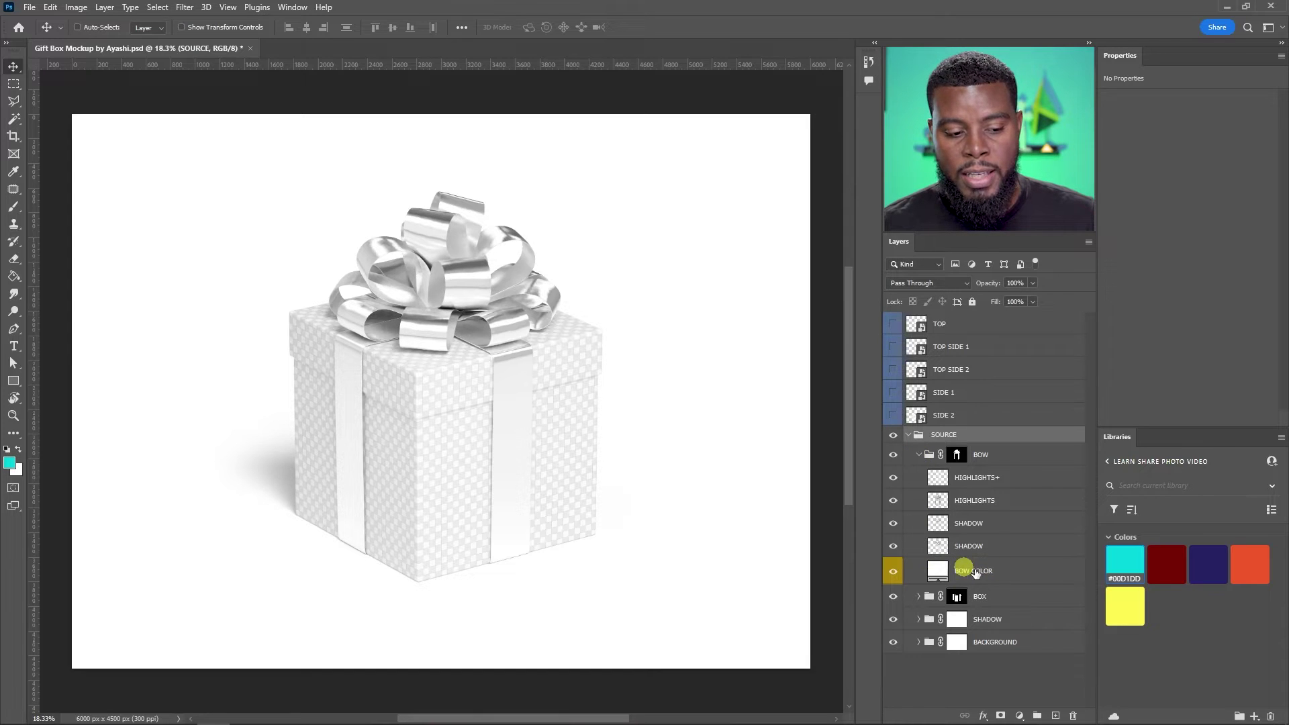
pyautogui.click(975, 574)
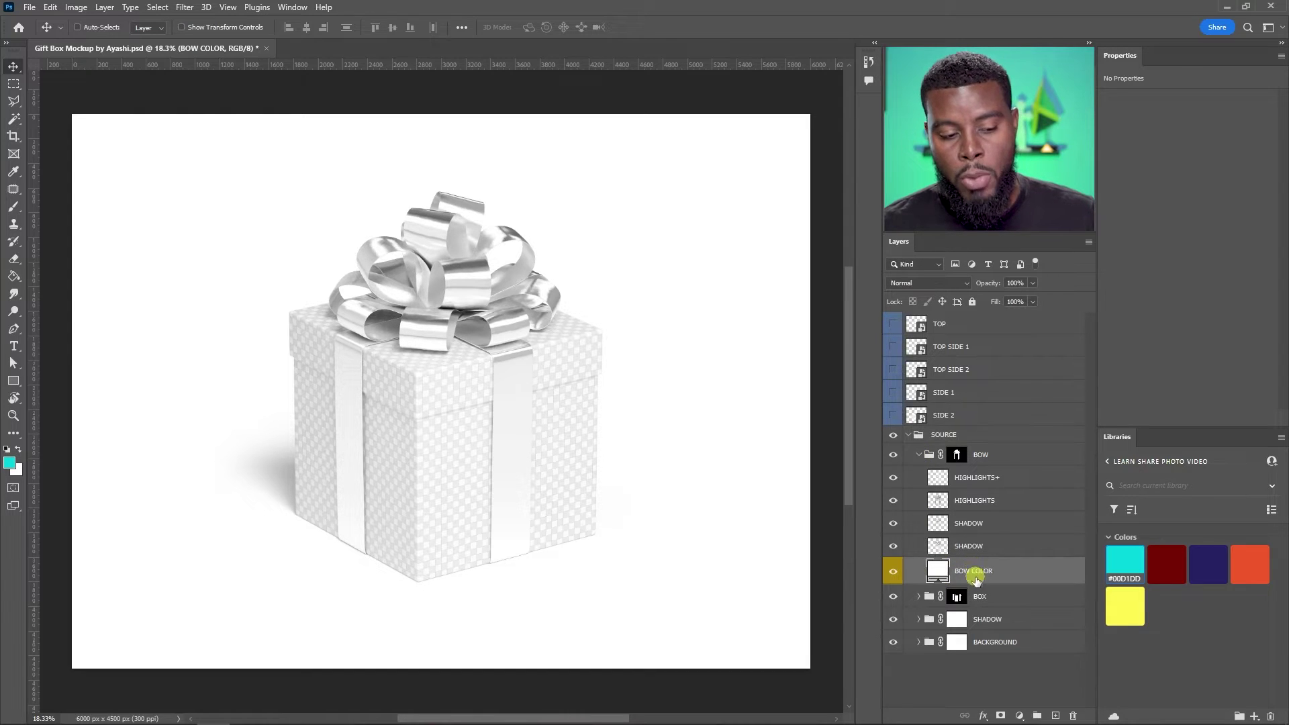
pyautogui.rightClick(922, 673)
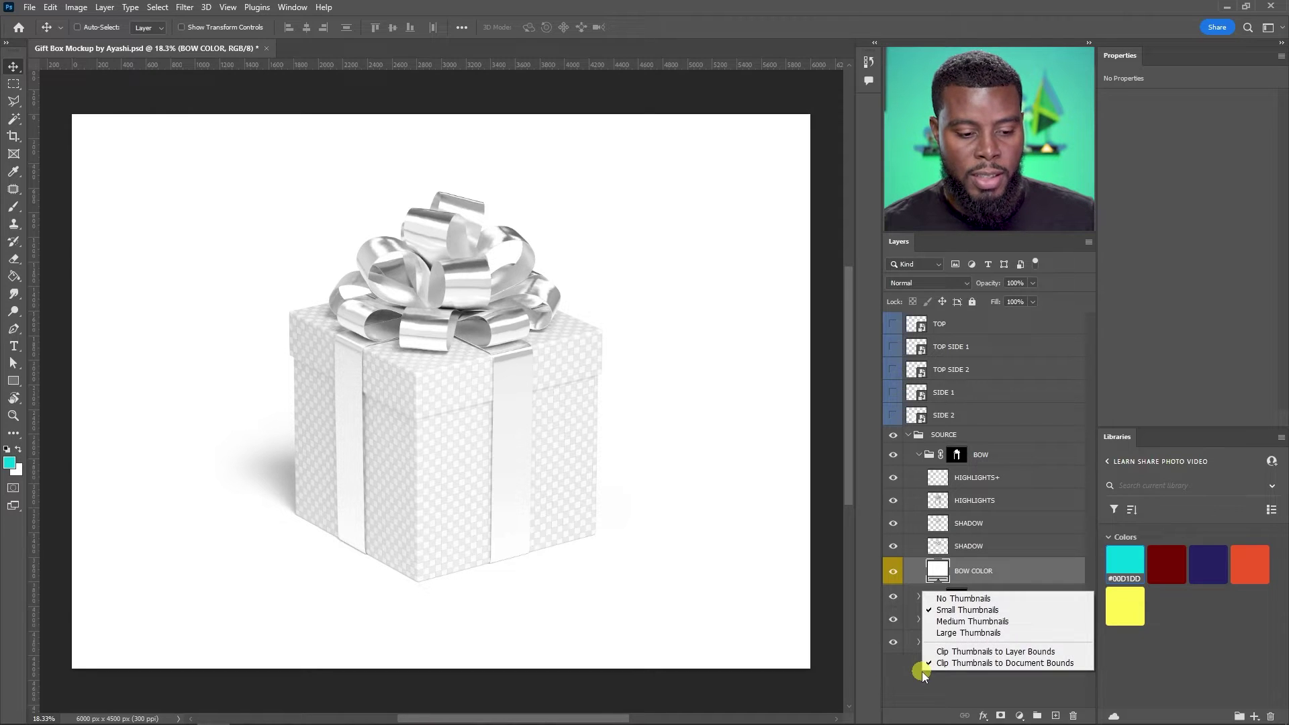
pyautogui.click(978, 623)
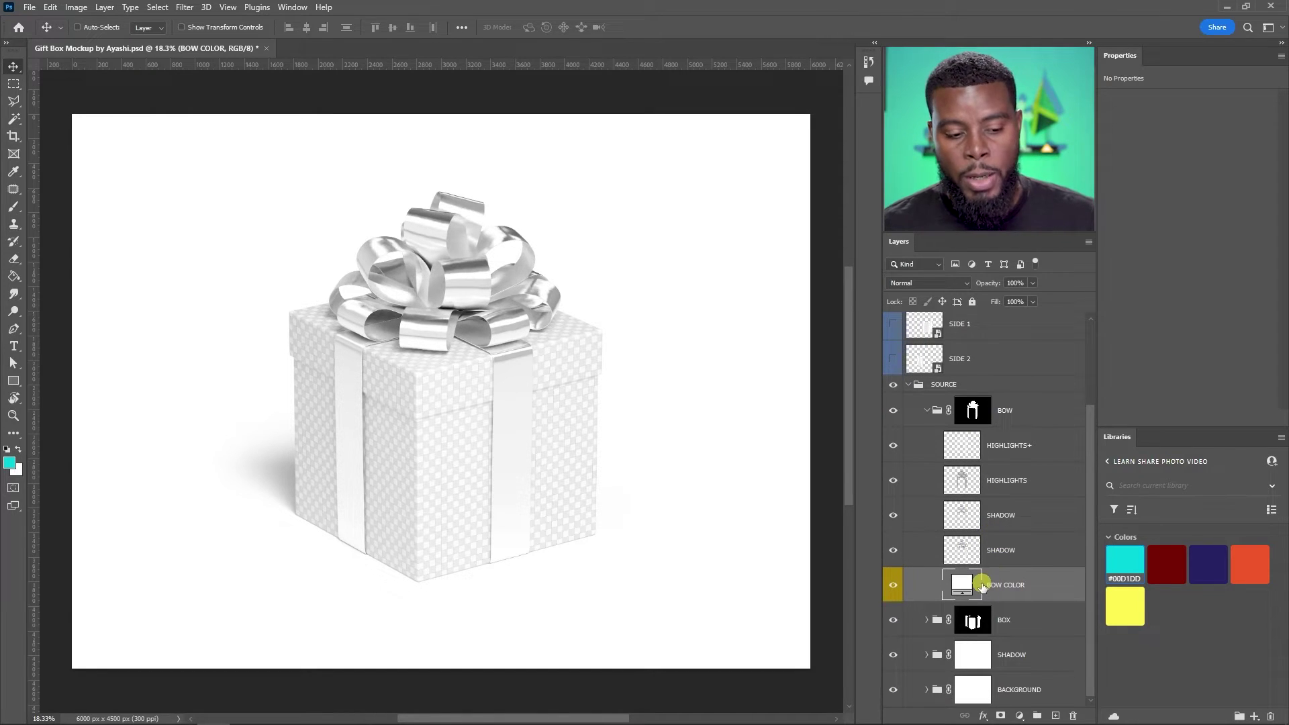
# Try the cyan, dark red, navy and yellow library colours on the BOW COLOR layer, settling on orange #F1592A
pyautogui.click(1132, 563)
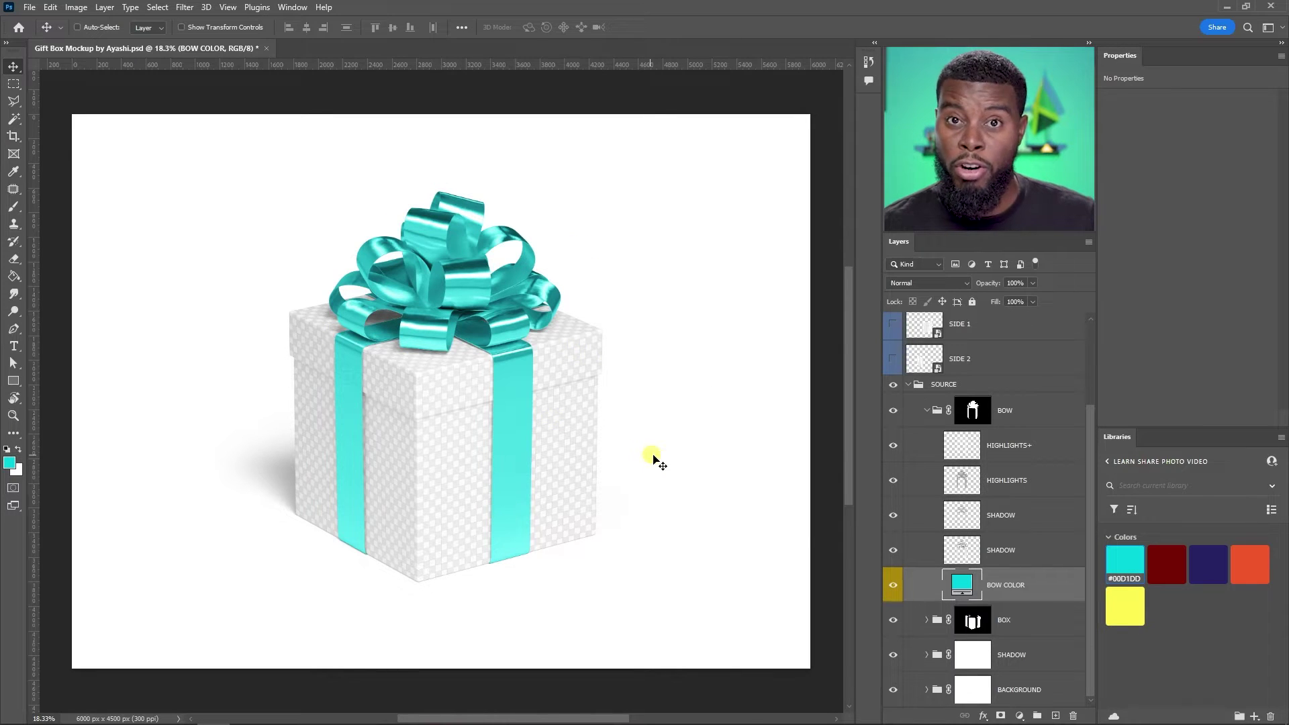
pyautogui.click(1168, 564)
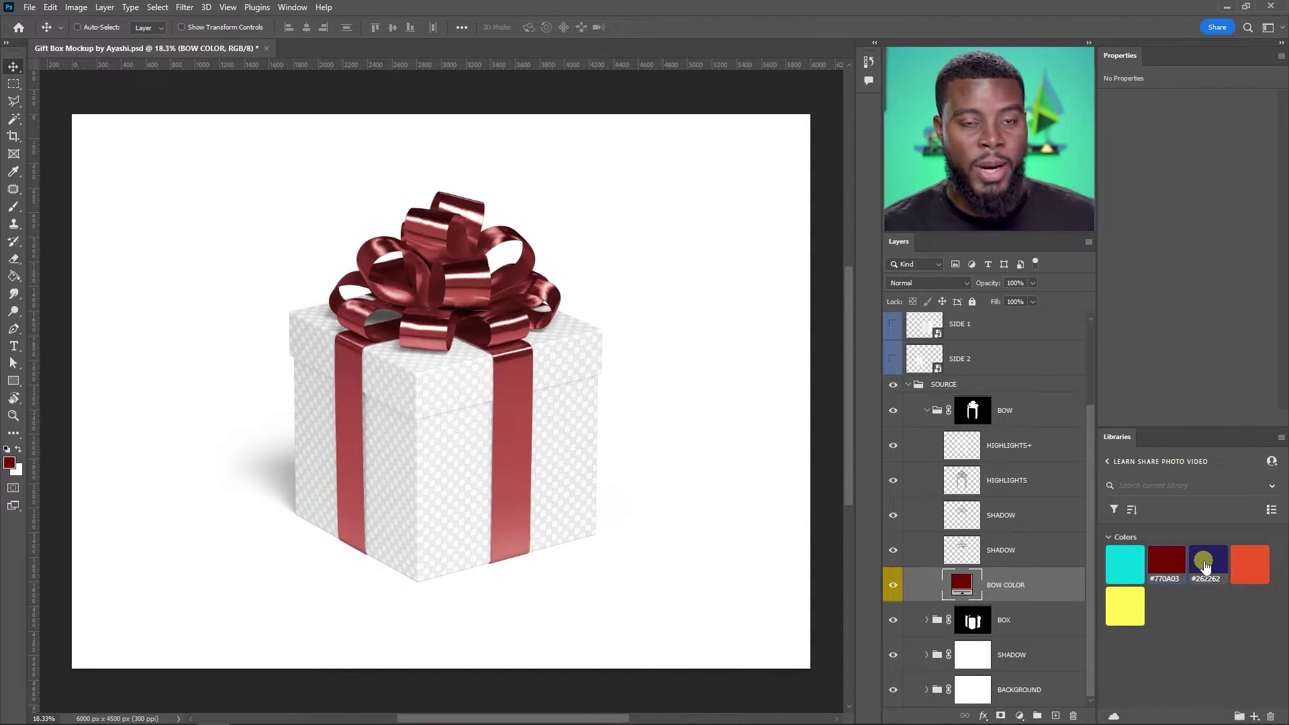
pyautogui.click(1206, 565)
pyautogui.click(1237, 569)
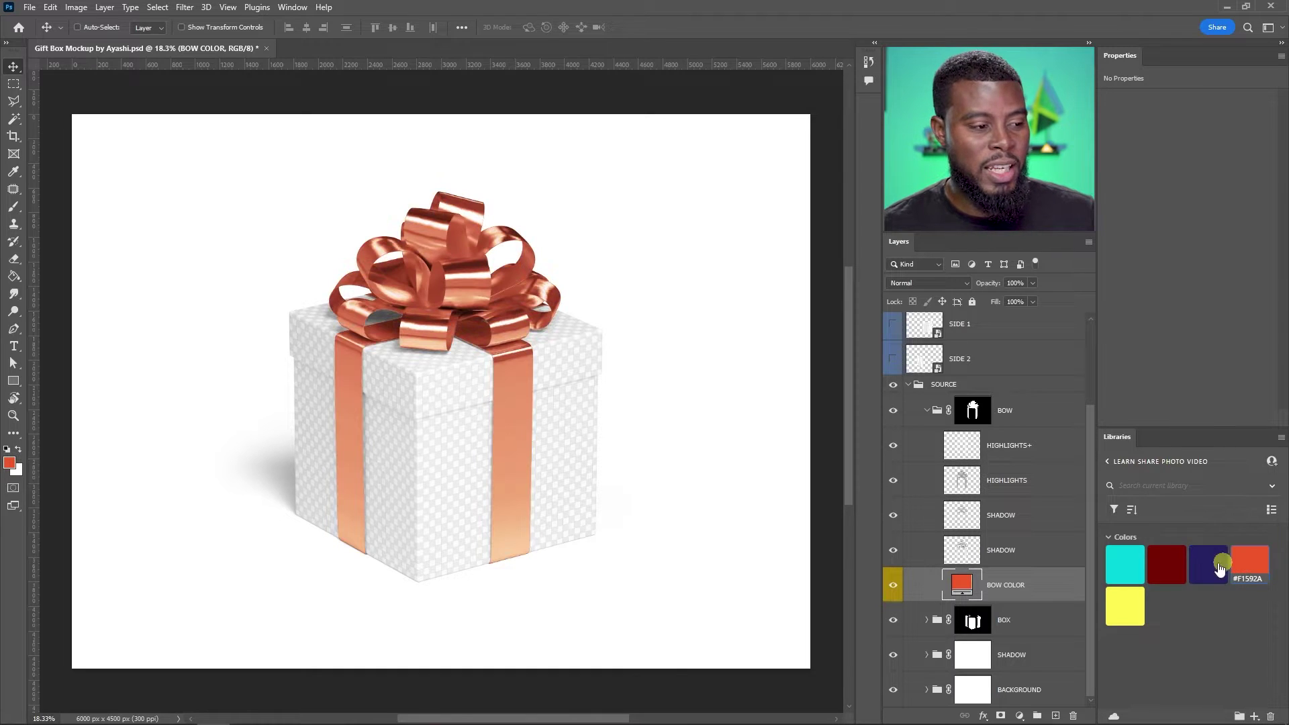
pyautogui.click(1124, 606)
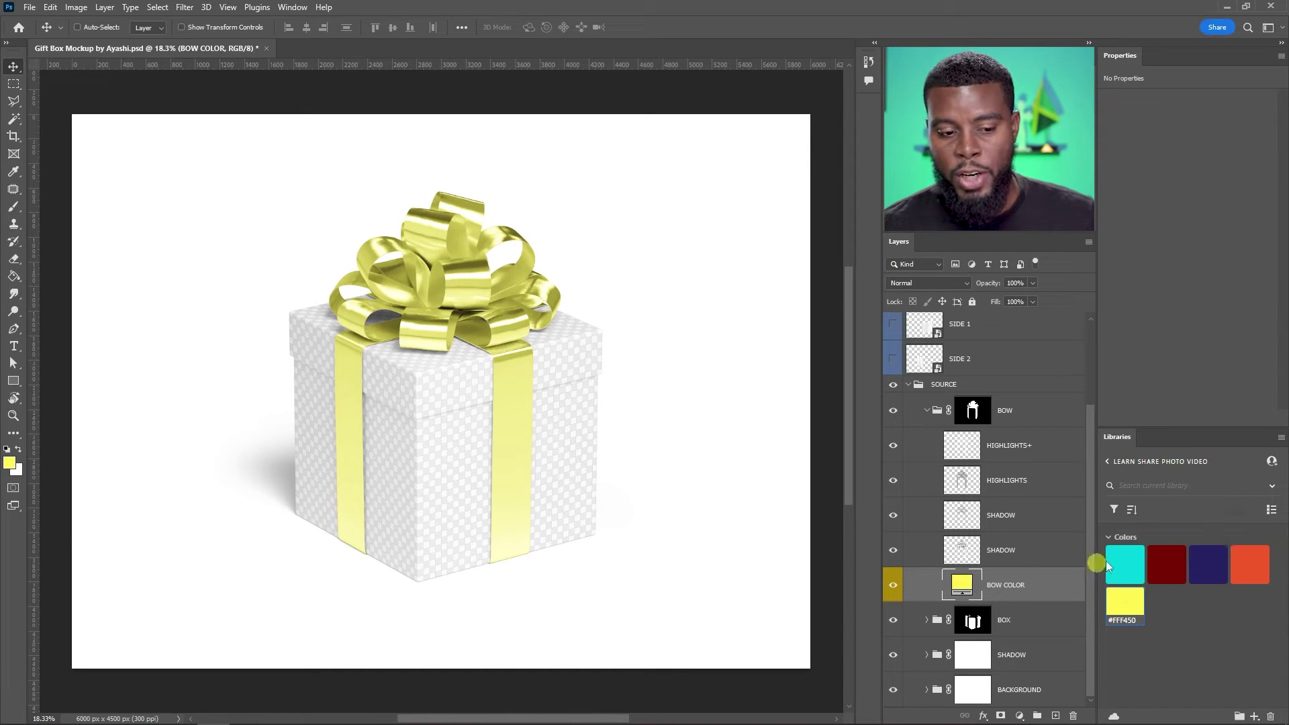
pyautogui.click(1246, 565)
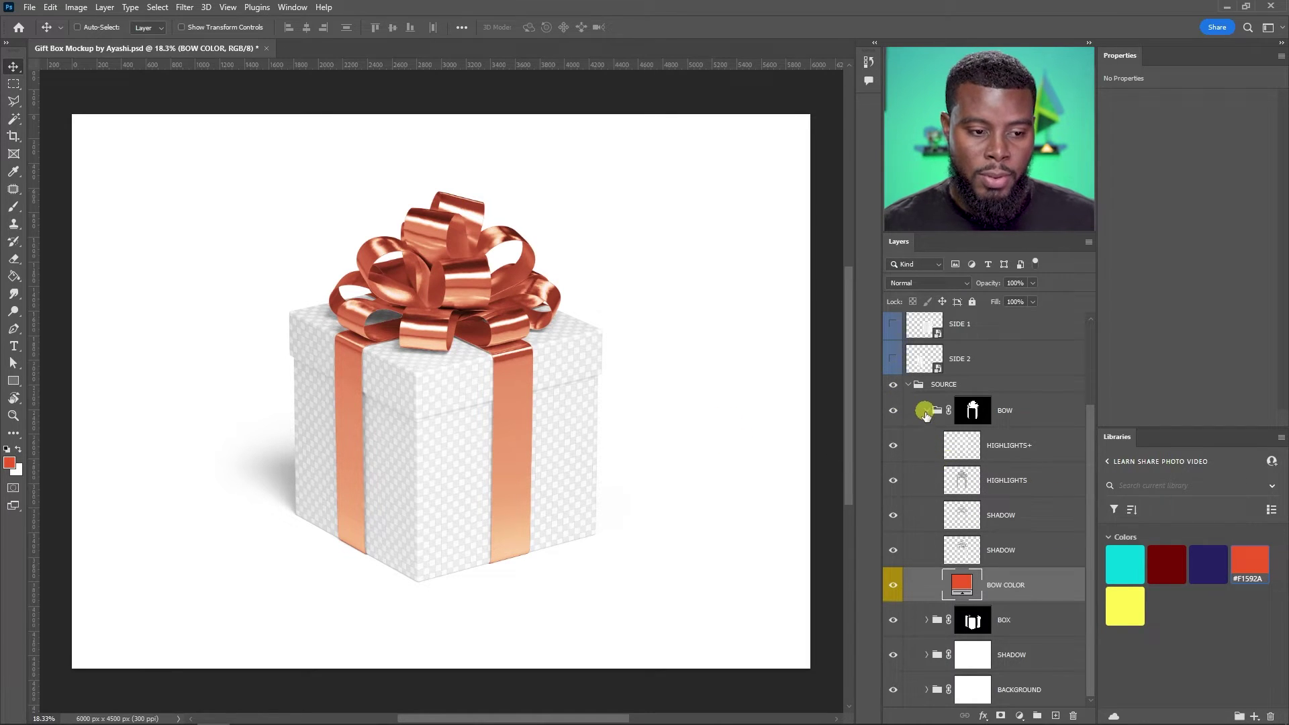
# Expand the BOX group and toggle its top and side layers to examine which box faces they cover
pyautogui.click(926, 620)
pyautogui.scroll(-5, 994, 571)
pyautogui.scroll(1, 1059, 488)
pyautogui.scroll(-1, 977, 497)
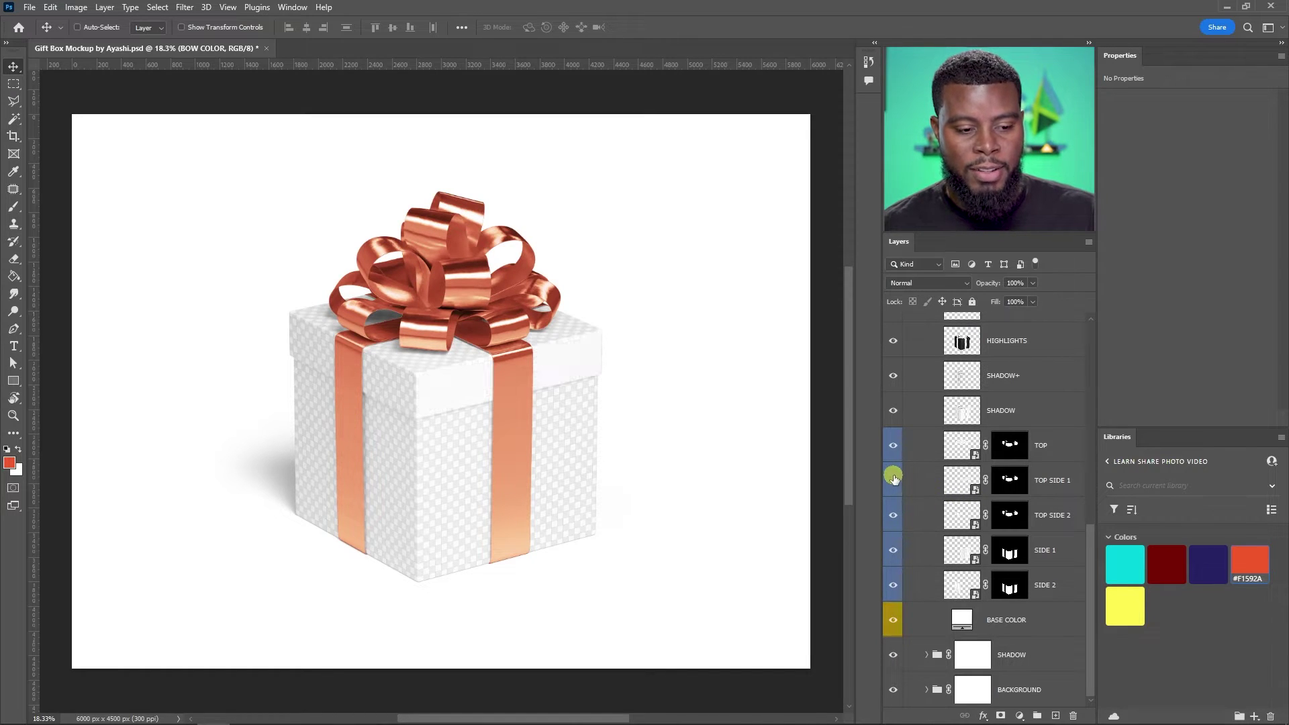
pyautogui.click(893, 516)
pyautogui.click(893, 515)
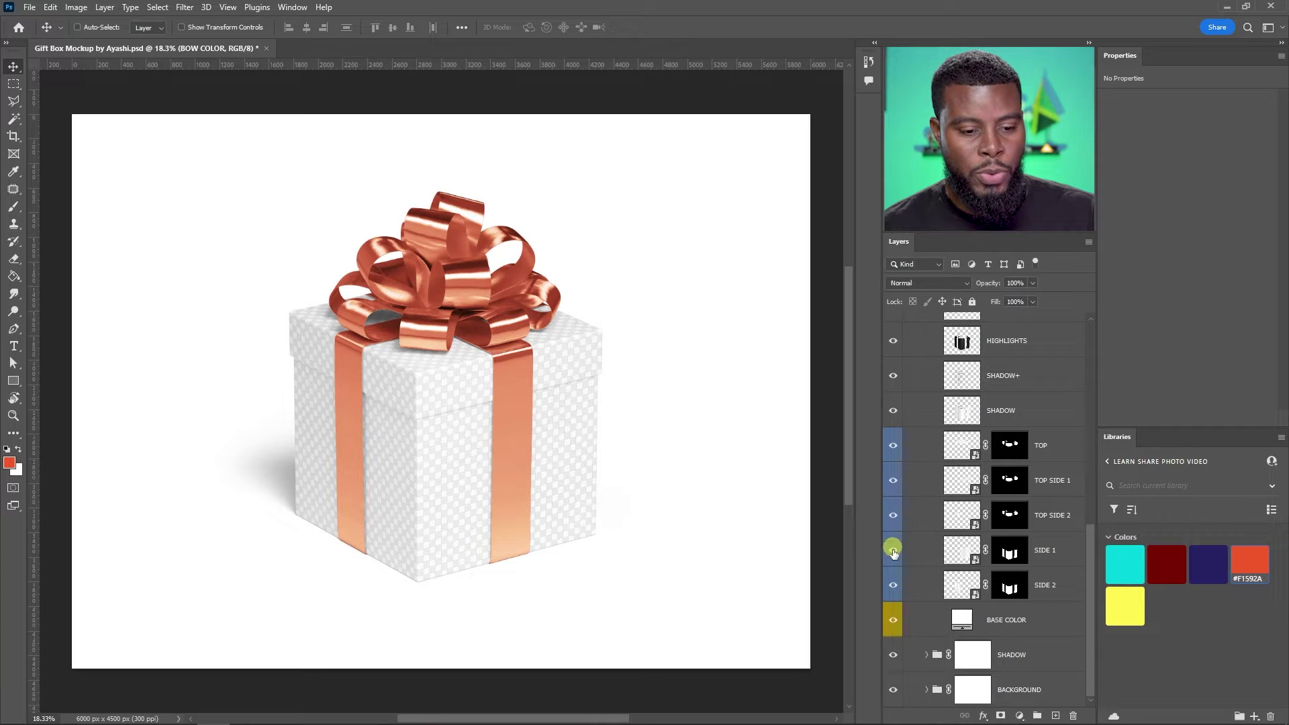
pyautogui.click(893, 550)
pyautogui.click(893, 550)
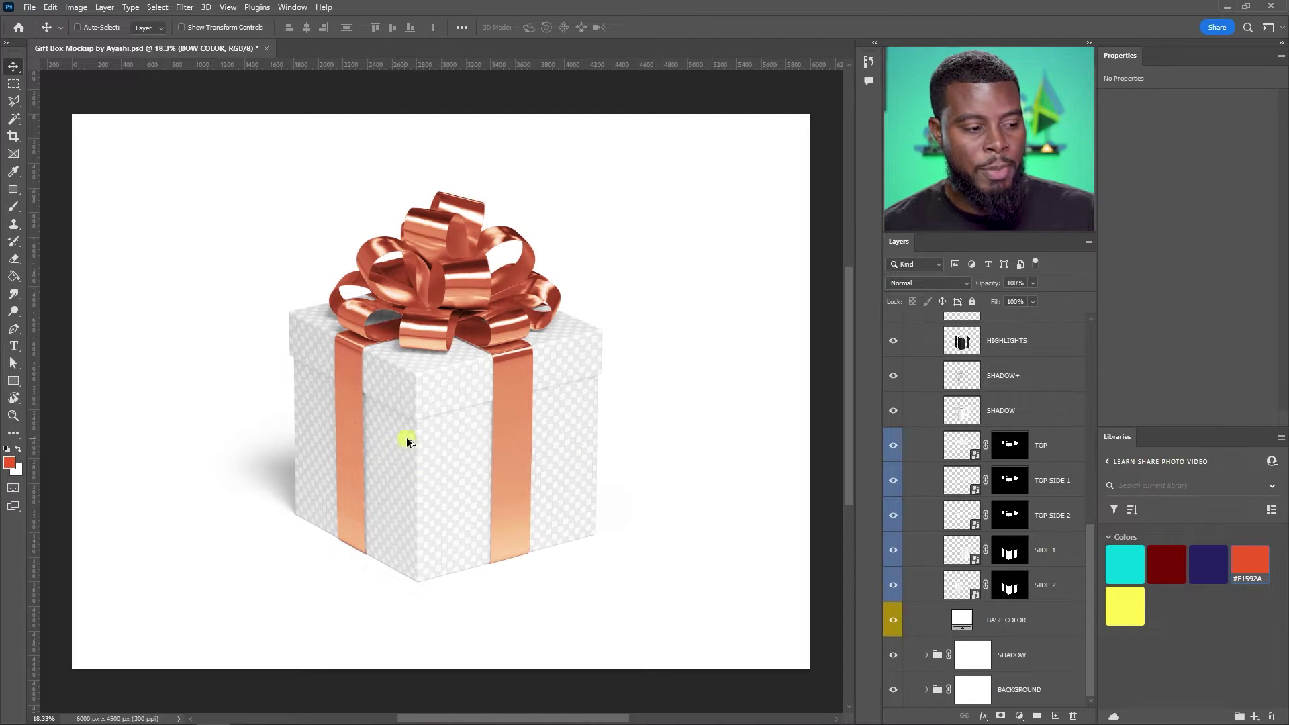
# Toggle TOP, TOP SIDE 1, TOP SIDE 2, SIDE 1 and SIDE 2 off and on to match each layer to its box face
pyautogui.scroll(3, 477, 446)
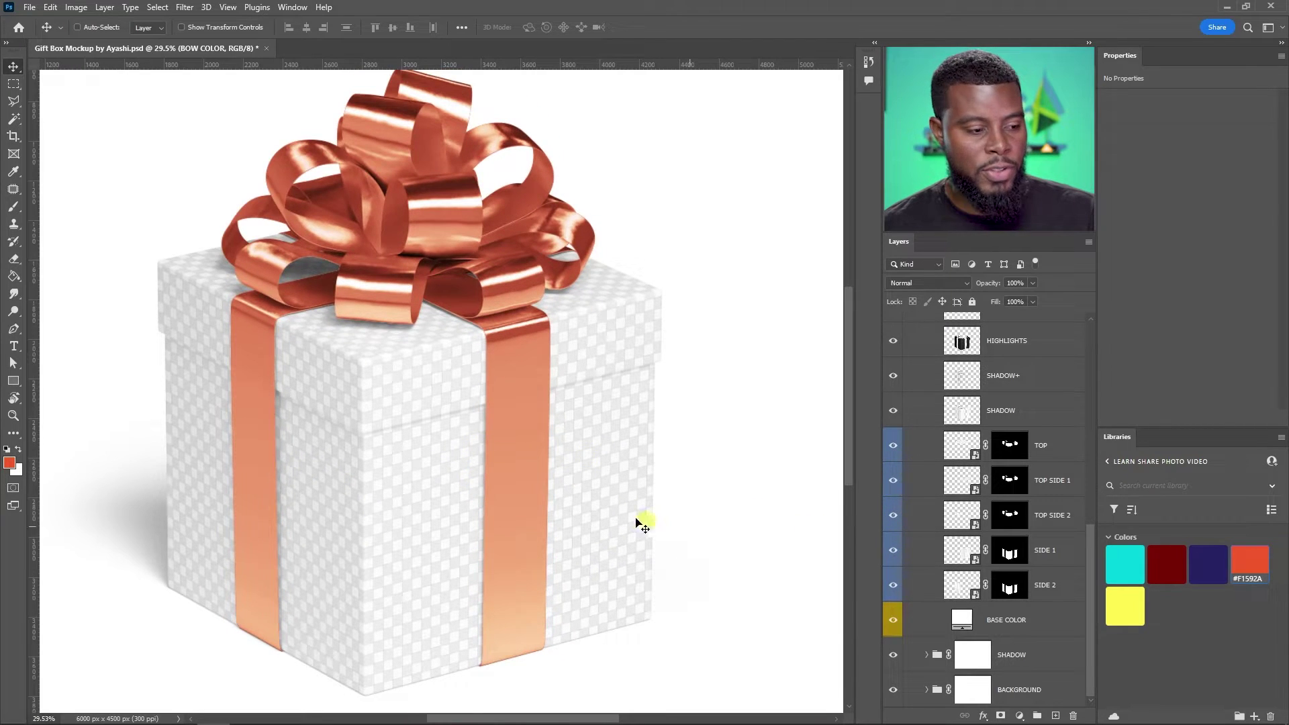
pyautogui.click(892, 446)
pyautogui.click(893, 446)
pyautogui.click(894, 480)
pyautogui.click(894, 481)
pyautogui.click(894, 515)
pyautogui.click(894, 517)
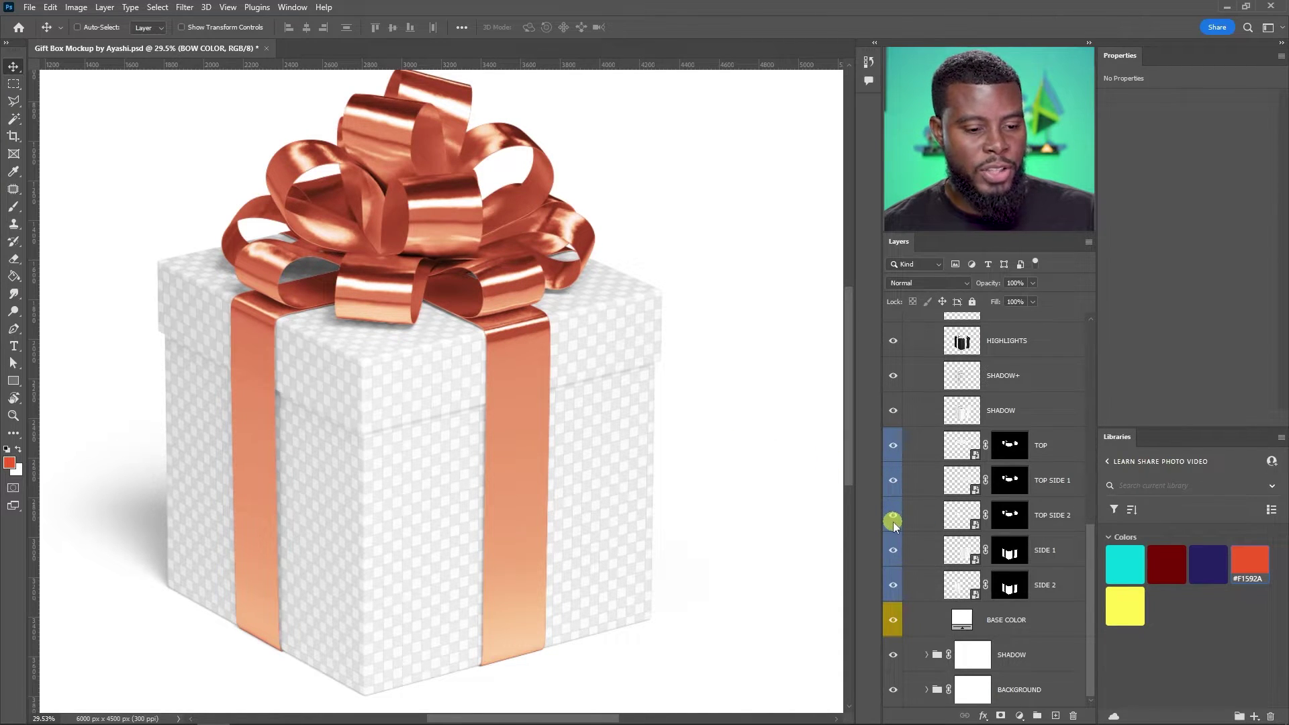
pyautogui.click(894, 552)
pyautogui.click(894, 552)
pyautogui.click(894, 586)
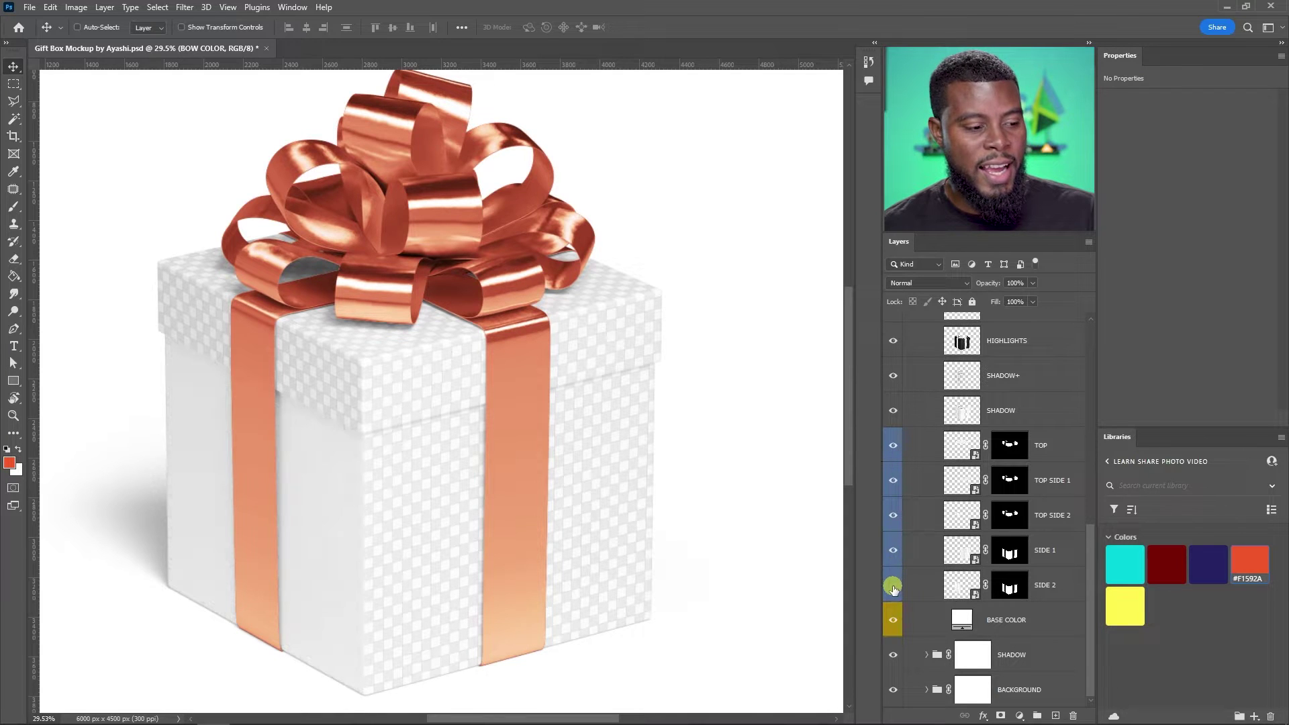
pyautogui.click(894, 588)
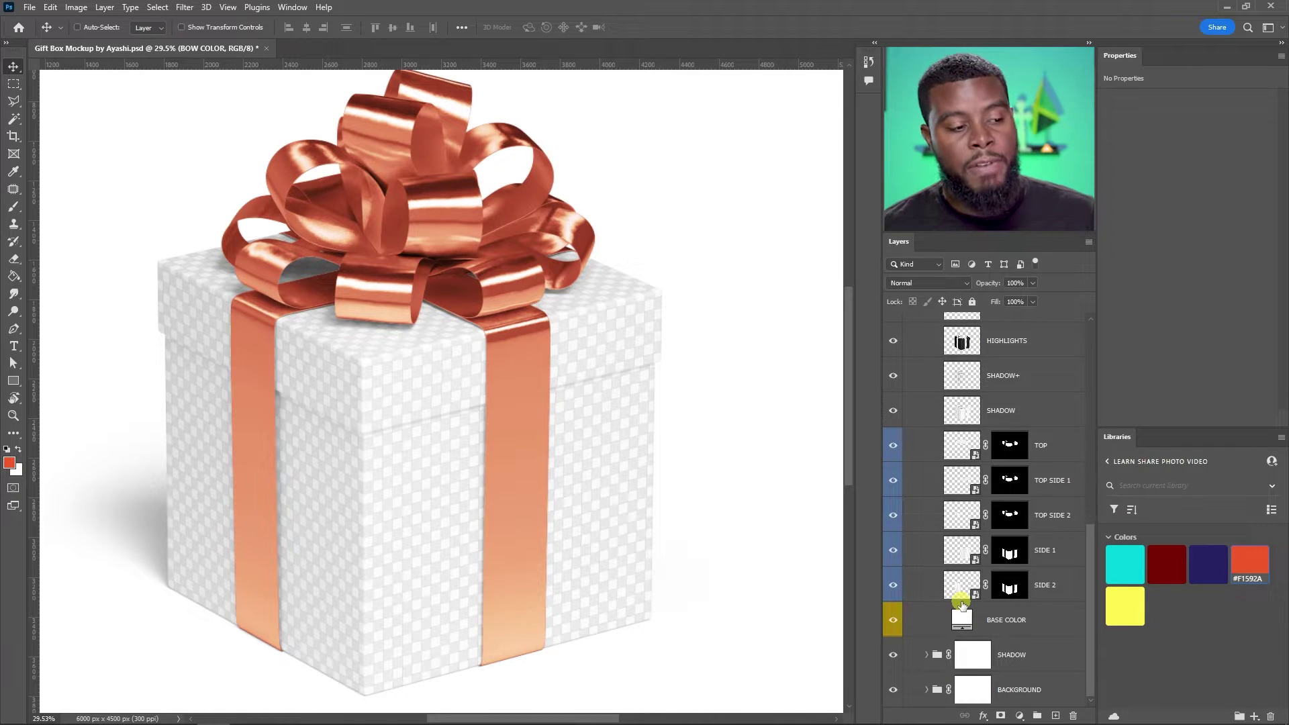
pyautogui.click(894, 590)
pyautogui.click(894, 590)
pyautogui.click(893, 550)
pyautogui.click(893, 551)
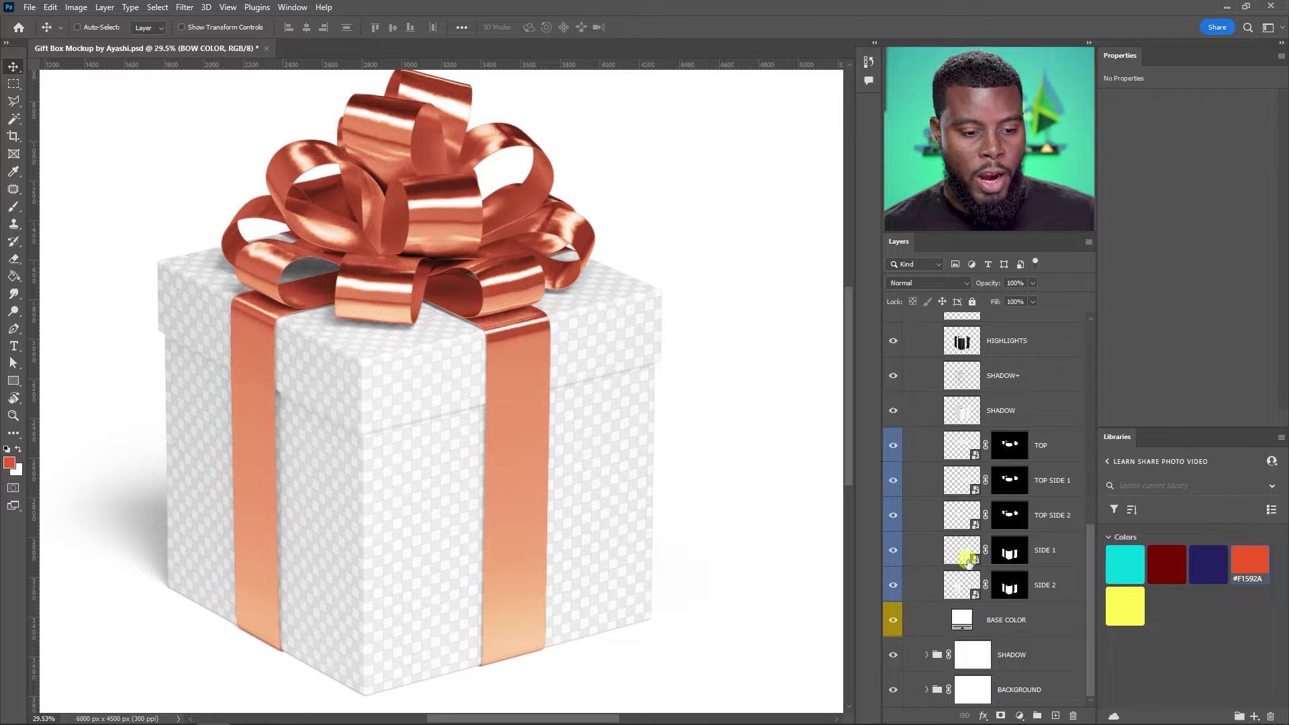
# Open the SIDE 1 smart object's contents, compare them with the mockup and toggle the visibility of Layer 12
pyautogui.doubleClick(976, 561)
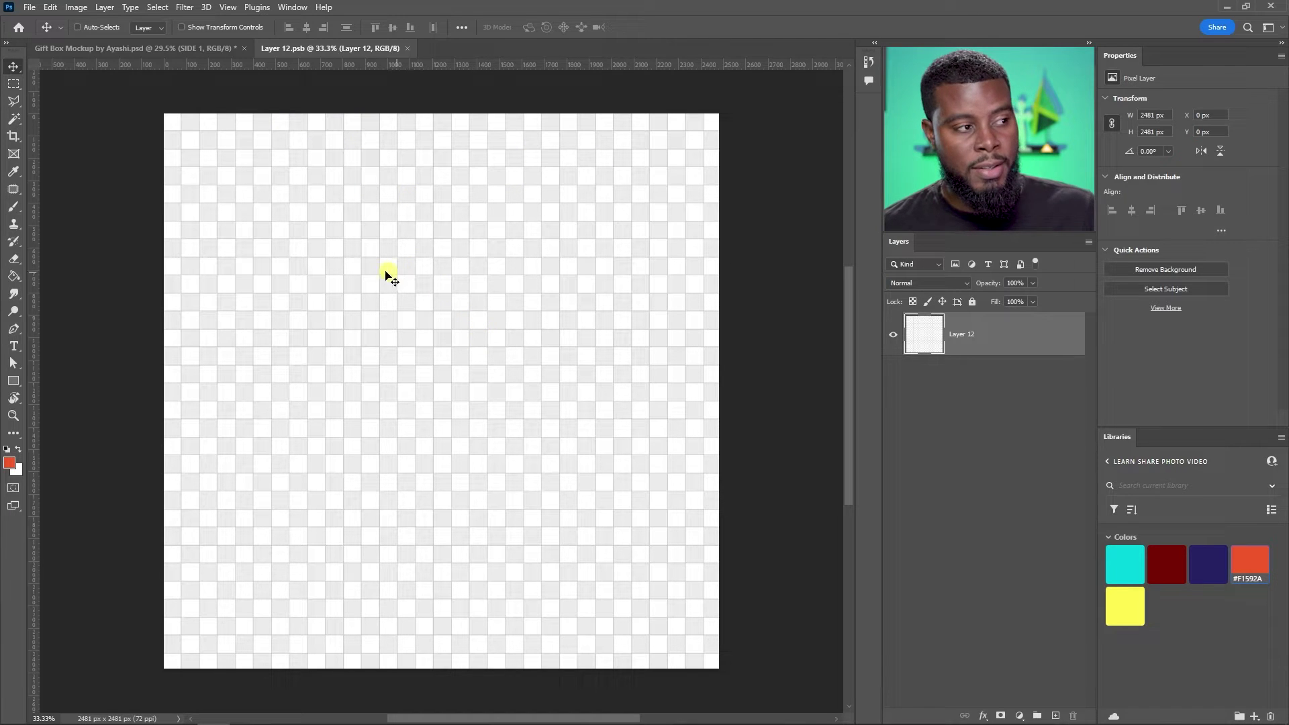
pyautogui.click(195, 49)
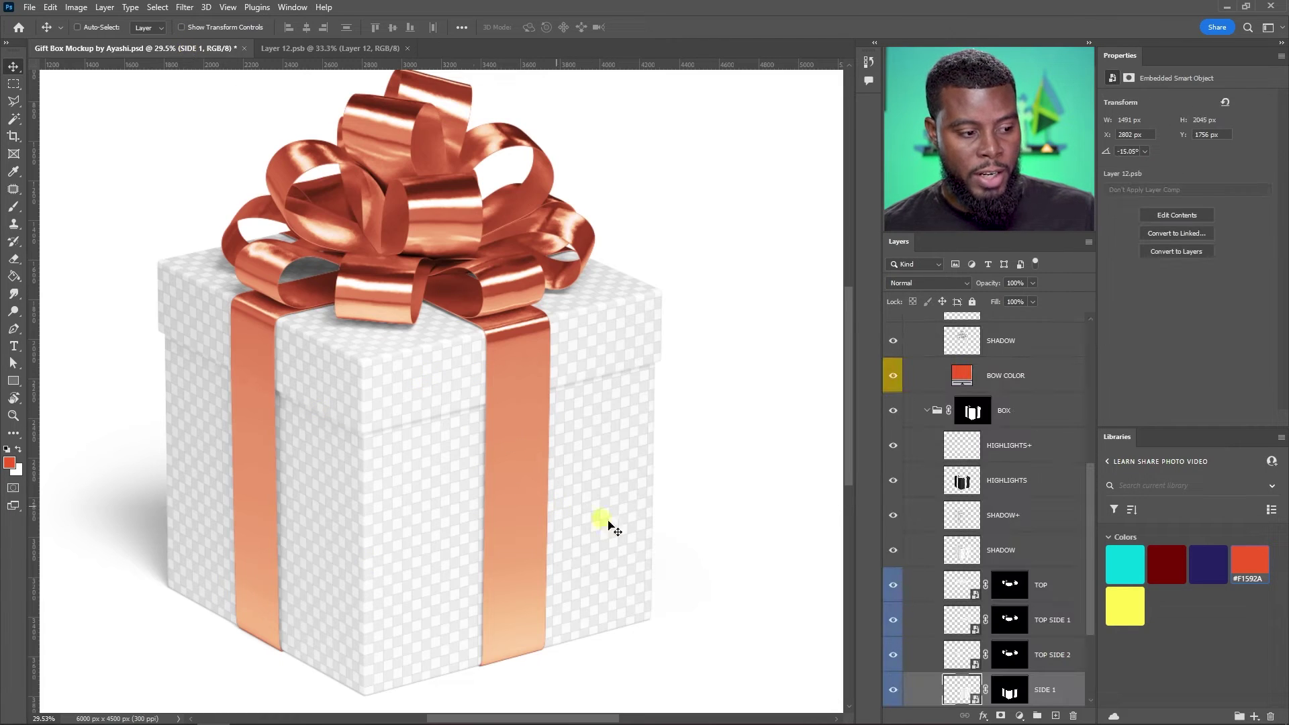
pyautogui.click(427, 144)
pyautogui.click(356, 49)
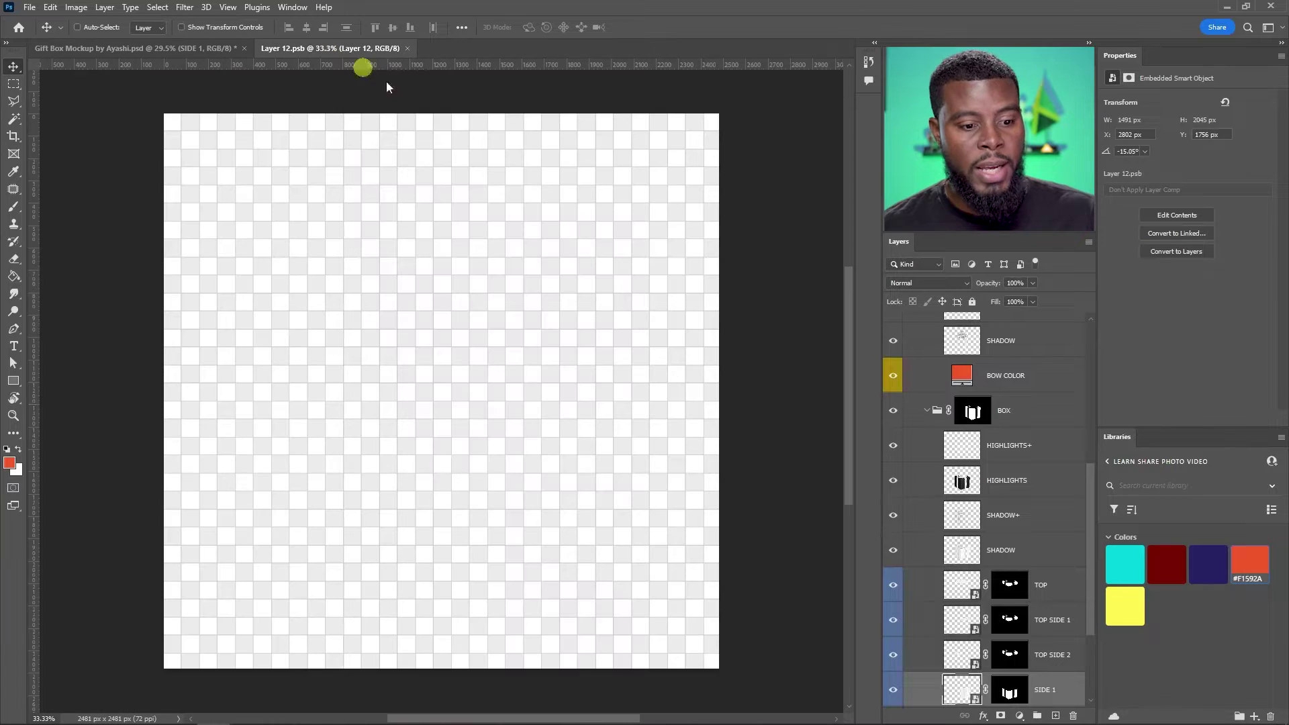
pyautogui.click(894, 334)
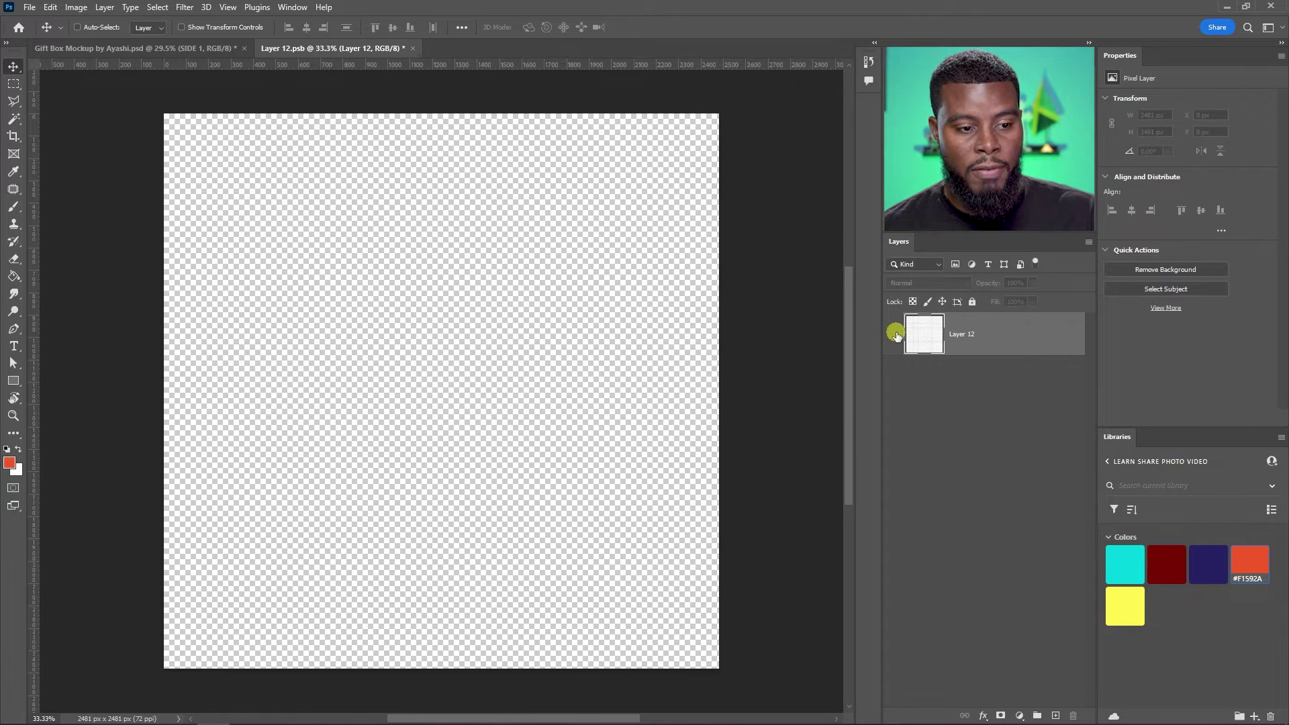
pyautogui.click(894, 334)
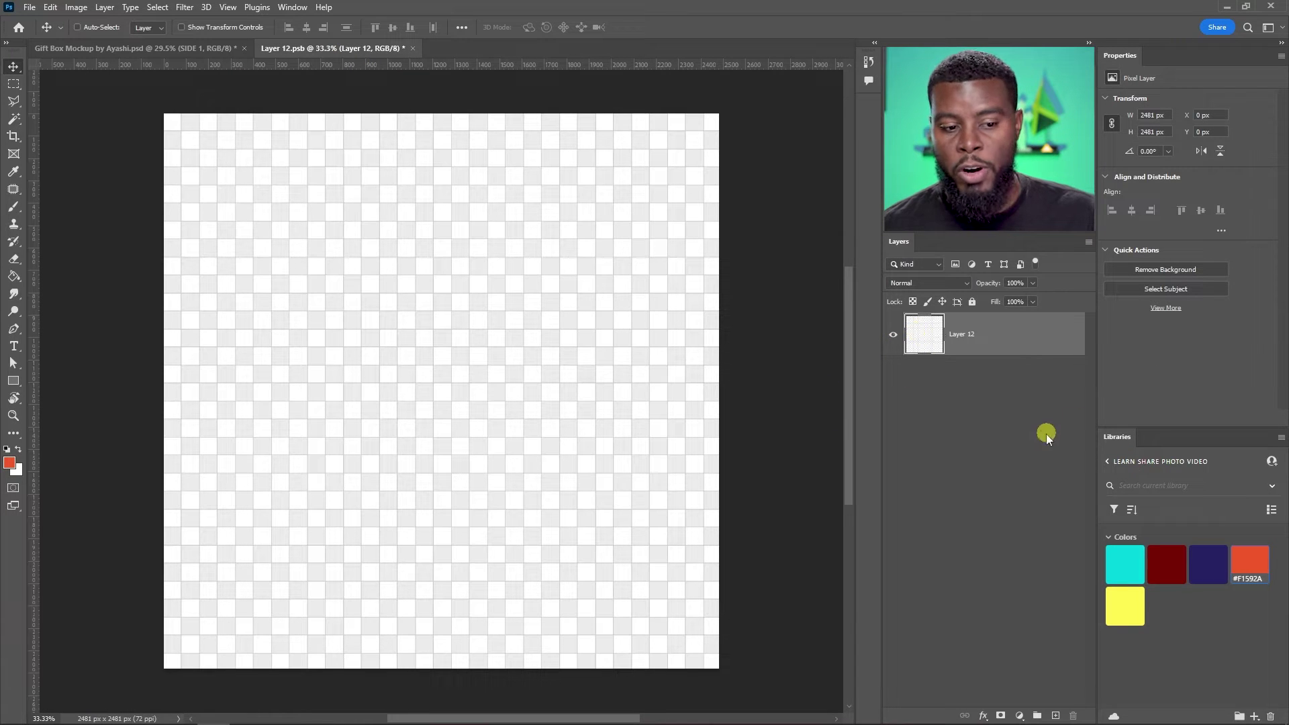
# Add a Solid Color fill layer above Layer 12 and set it to the navy library colour #262262
pyautogui.click(1018, 717)
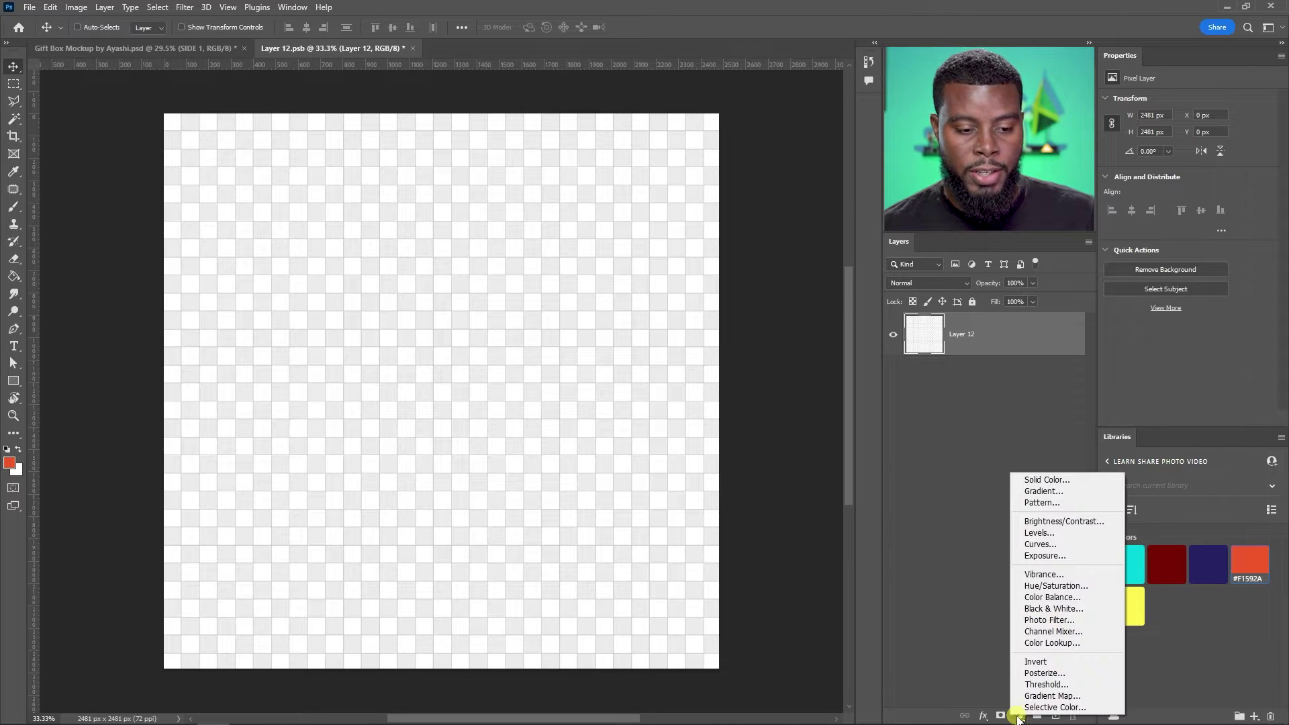
pyautogui.click(1047, 480)
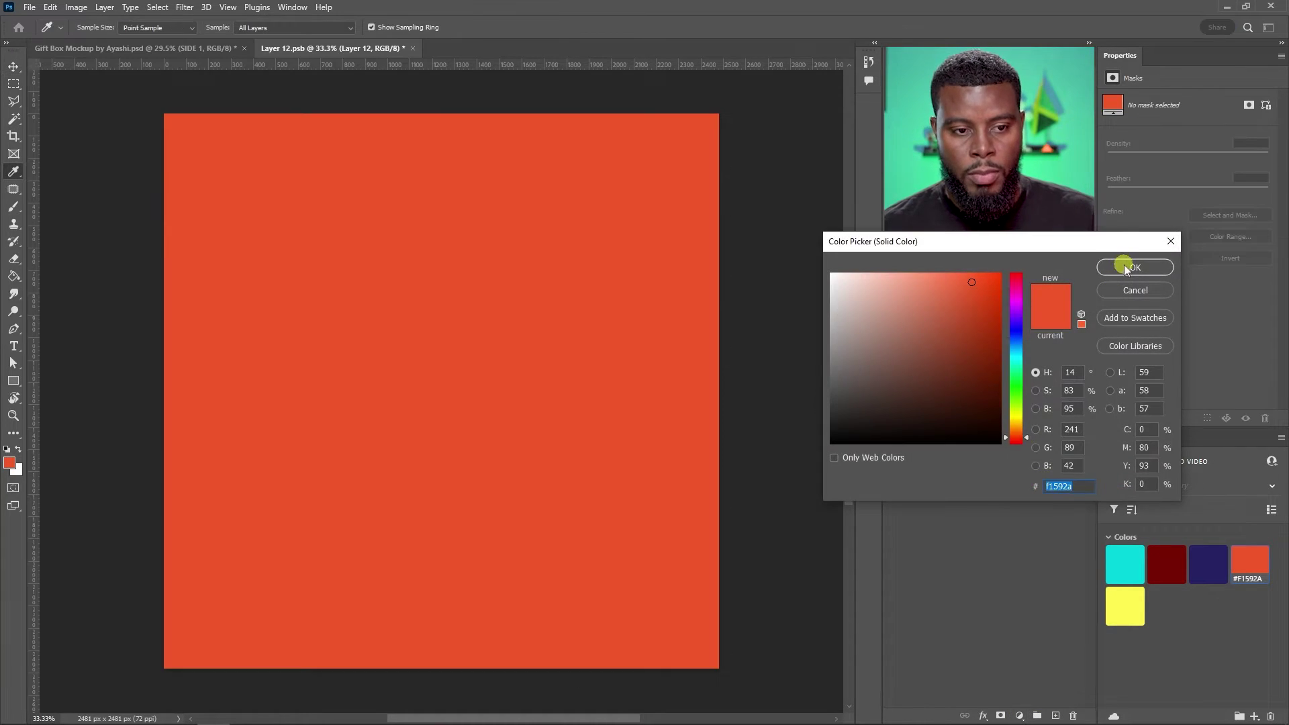
pyautogui.click(1135, 265)
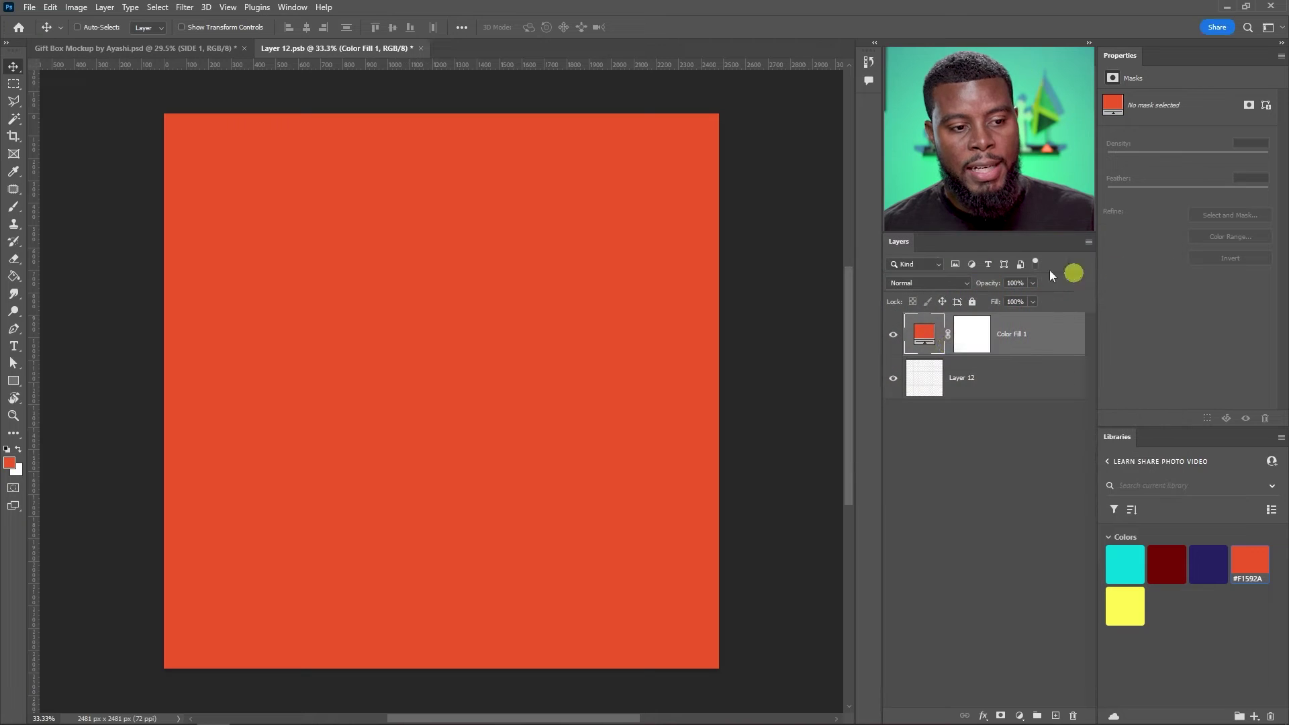
pyautogui.click(1132, 568)
pyautogui.click(1204, 567)
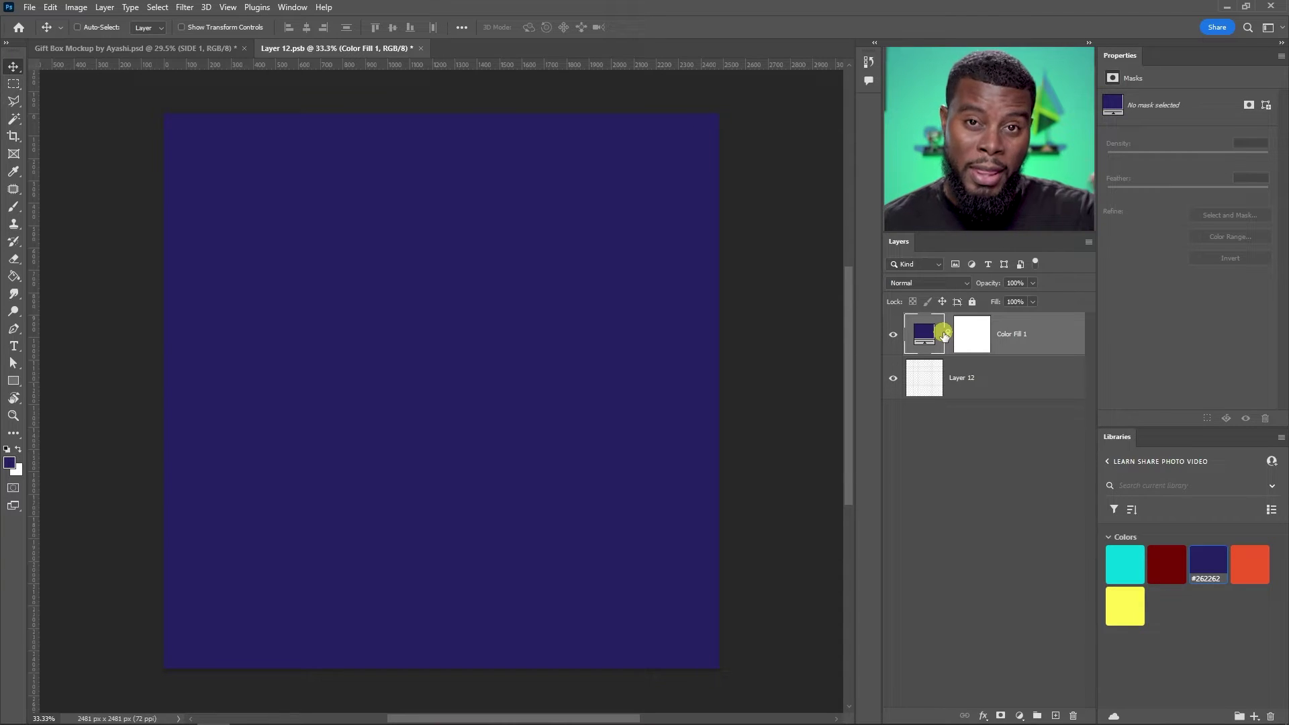
# Save the edited SIDE 1 smart object and check the box's side face in the Gift Box Mockup document
pyautogui.click(195, 50)
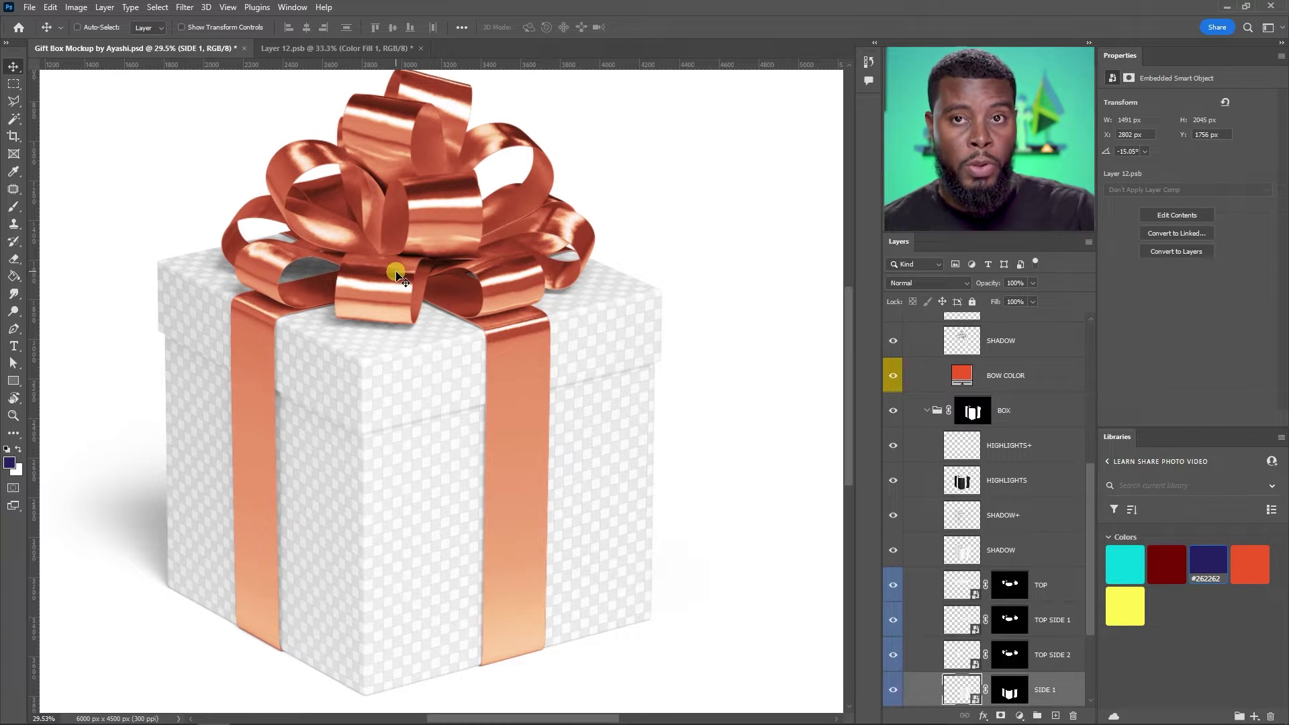
pyautogui.click(362, 52)
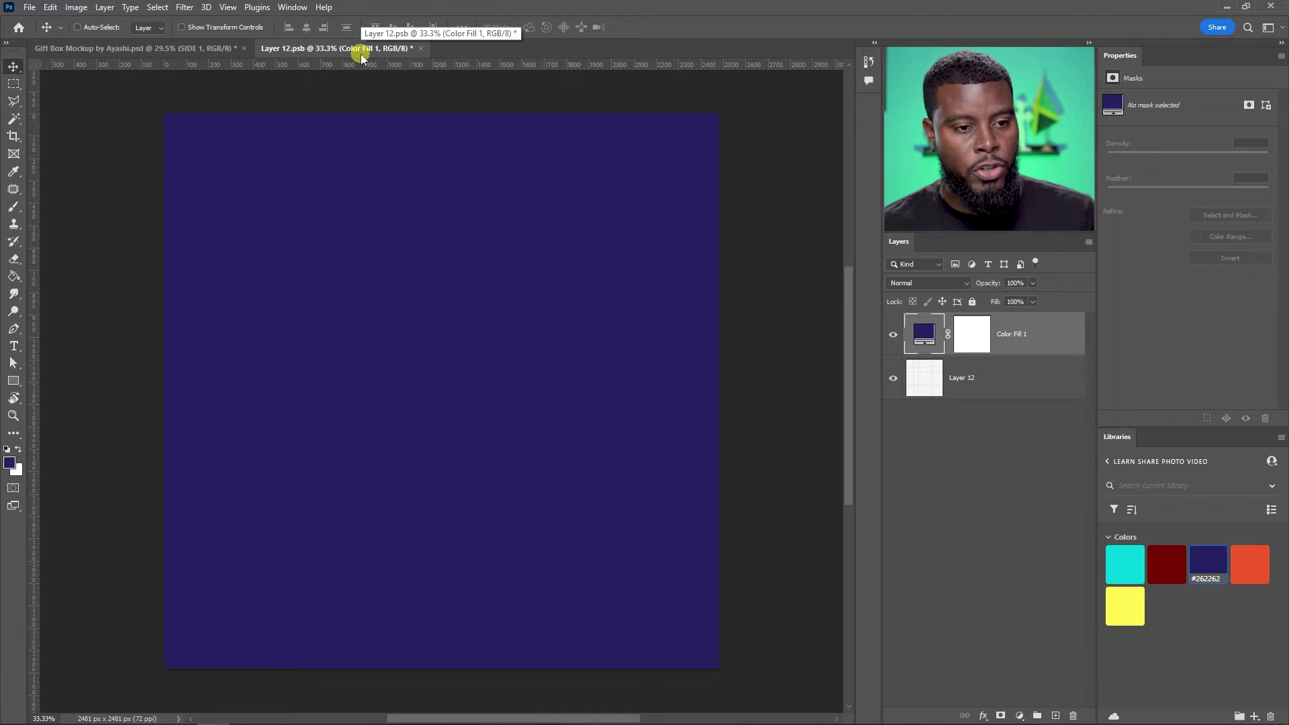
pyautogui.hotkey('ctrl', 's')
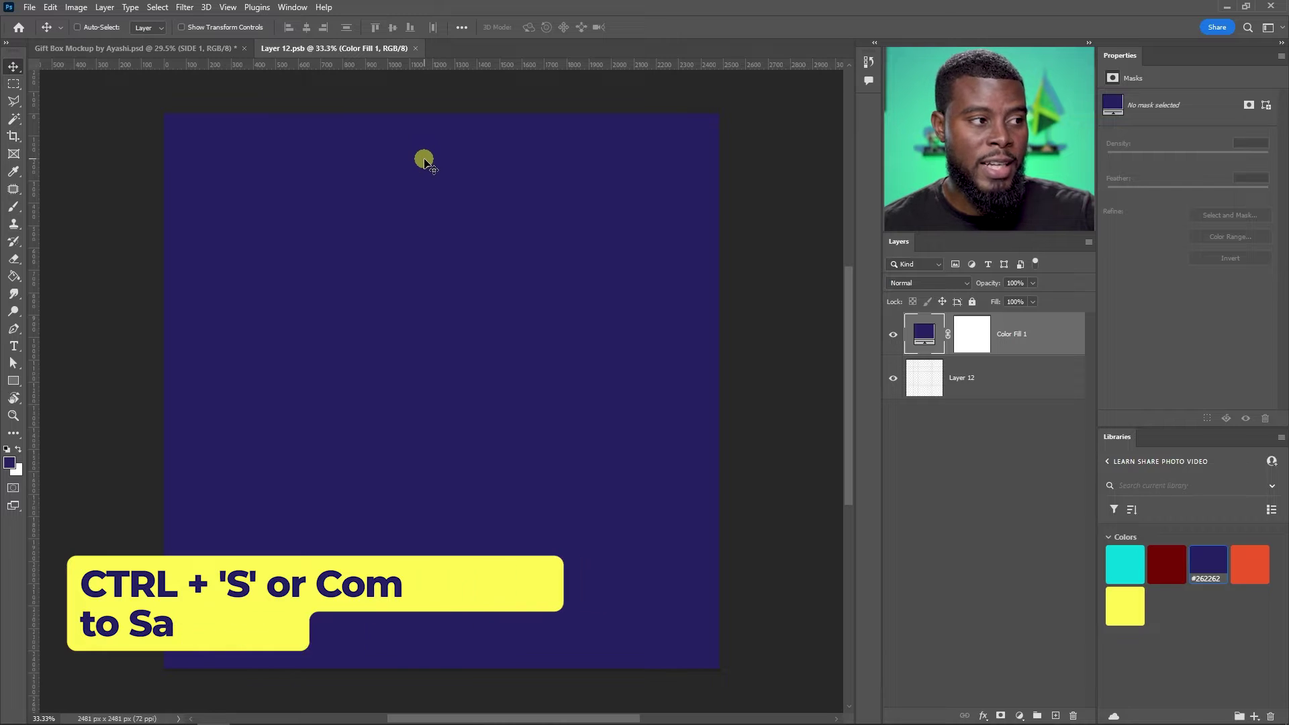
pyautogui.click(207, 49)
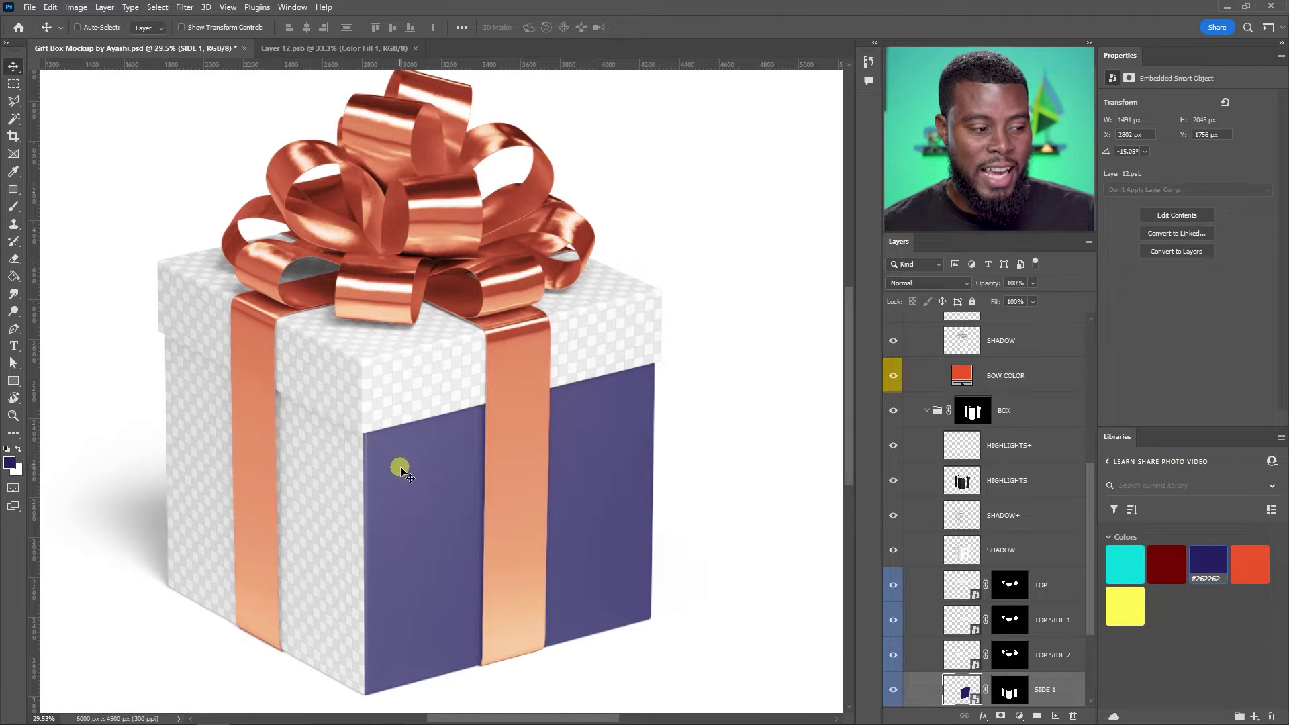
pyautogui.scroll(-1, 400, 466)
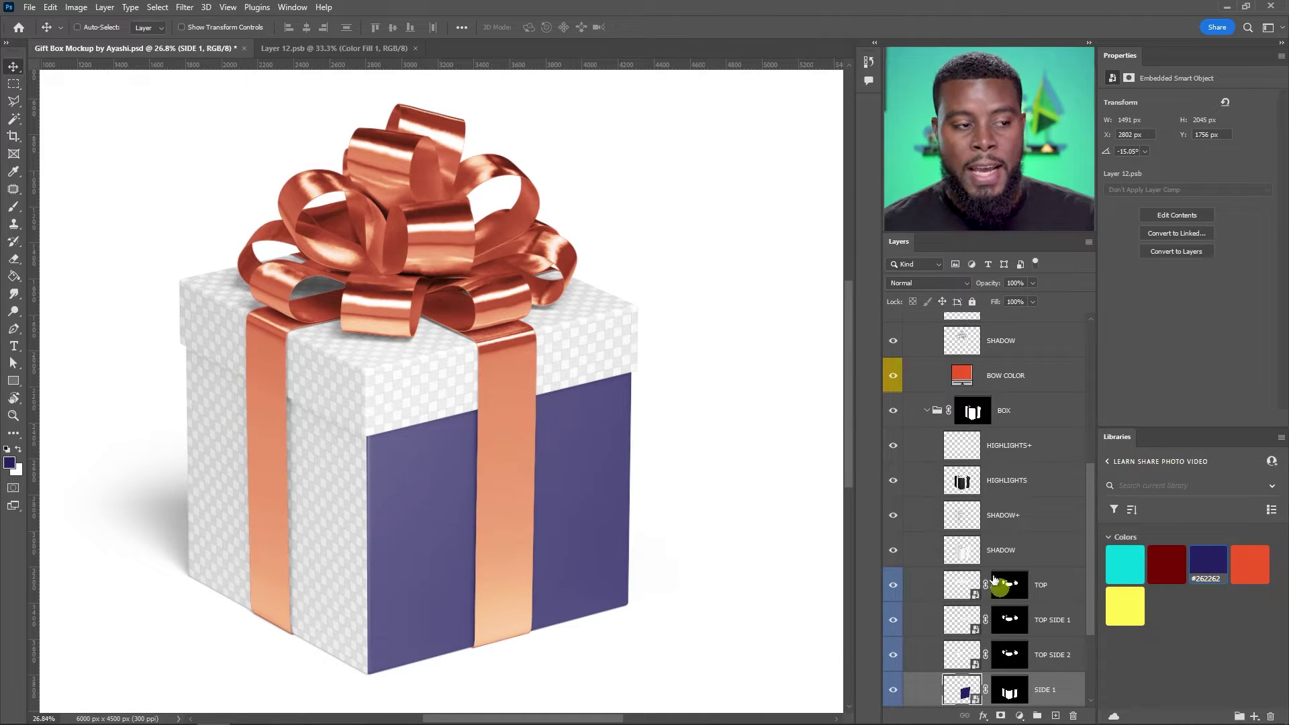
# Return to the SIDE 1 smart object's contents and recolour the solid fill to cyan #00D1DD
pyautogui.click(336, 51)
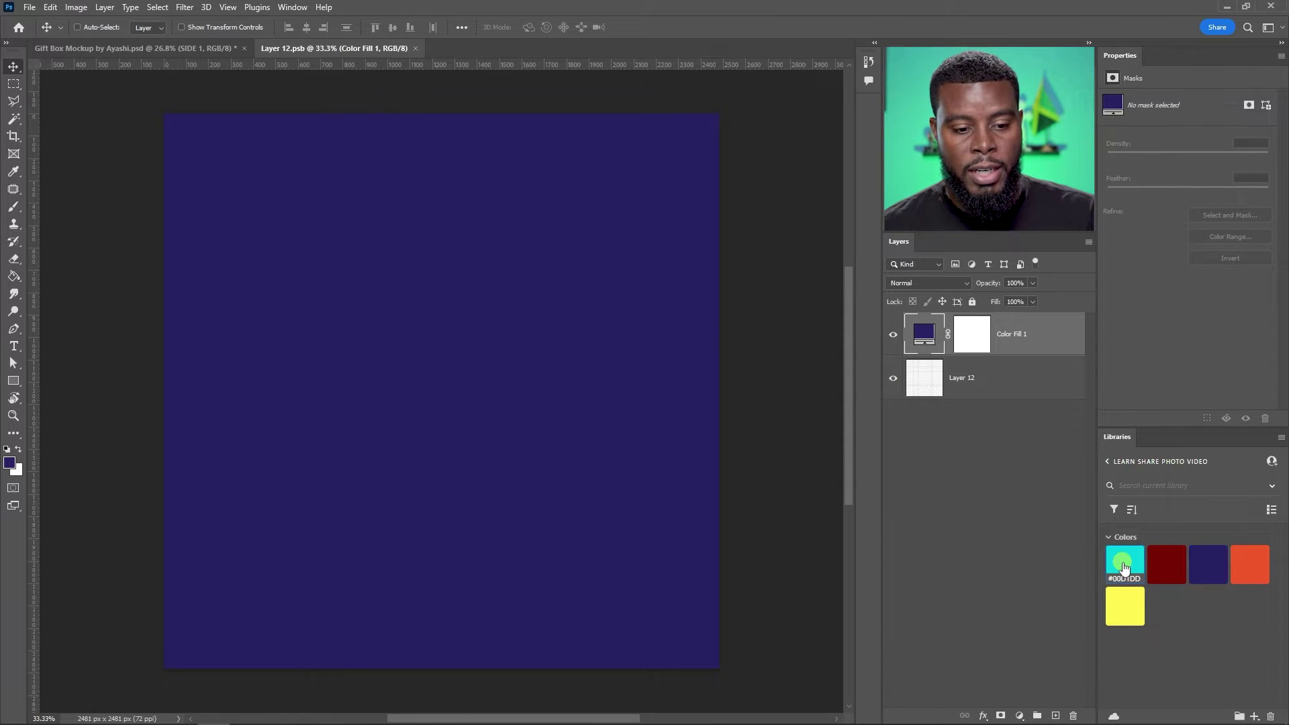
pyautogui.click(1124, 568)
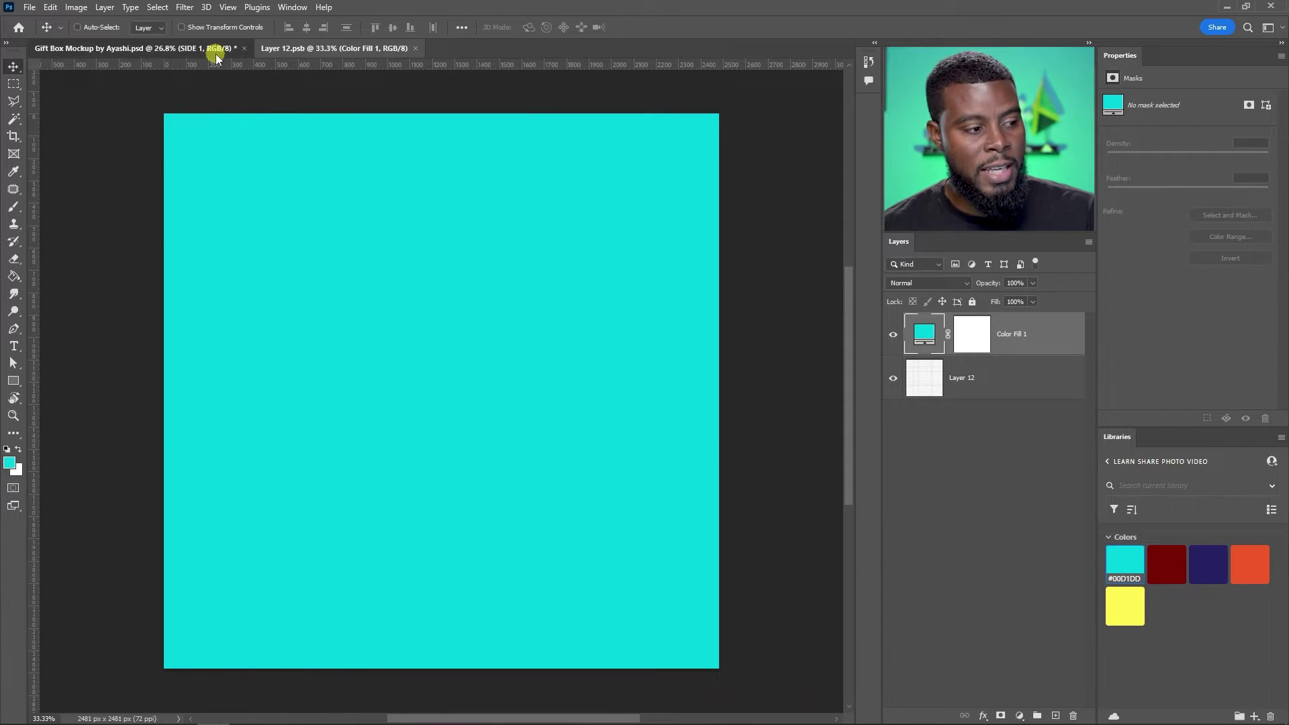
# Return to the Gift Box Mockup document and open the contents of the SIDE 2 smart object
pyautogui.click(216, 51)
pyautogui.scroll(-2, 987, 502)
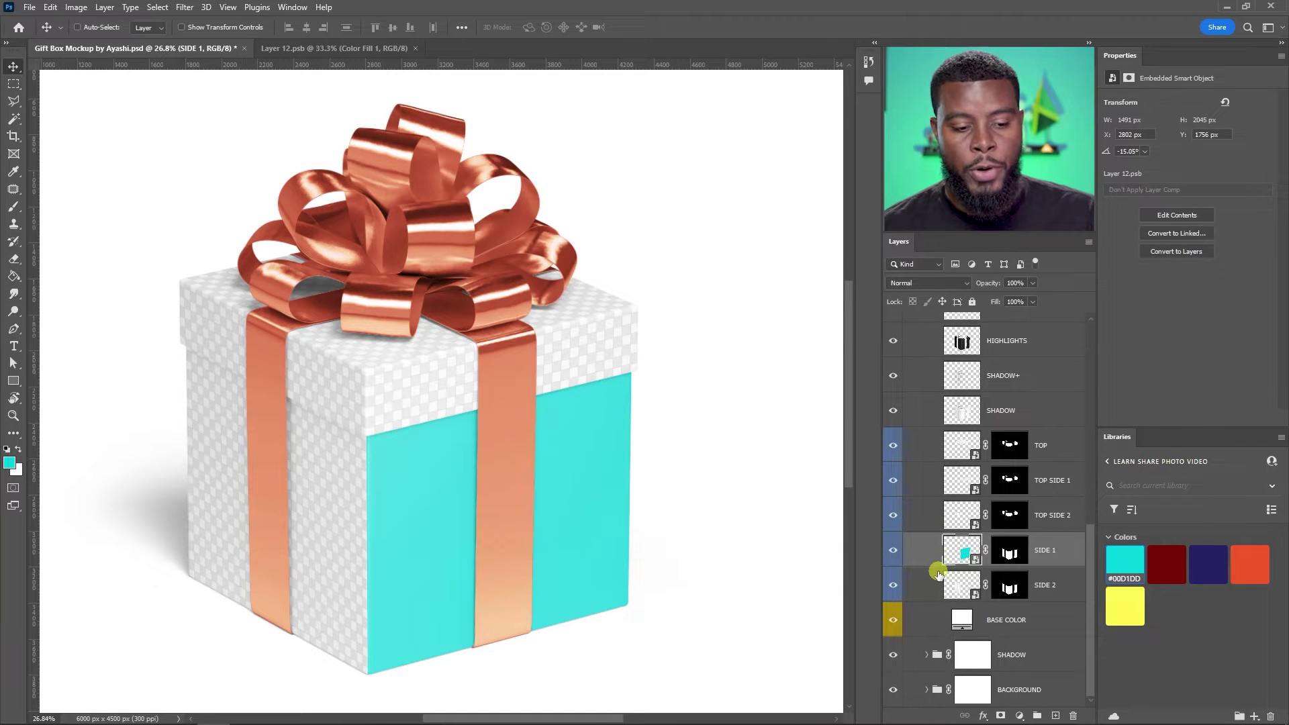
pyautogui.doubleClick(978, 597)
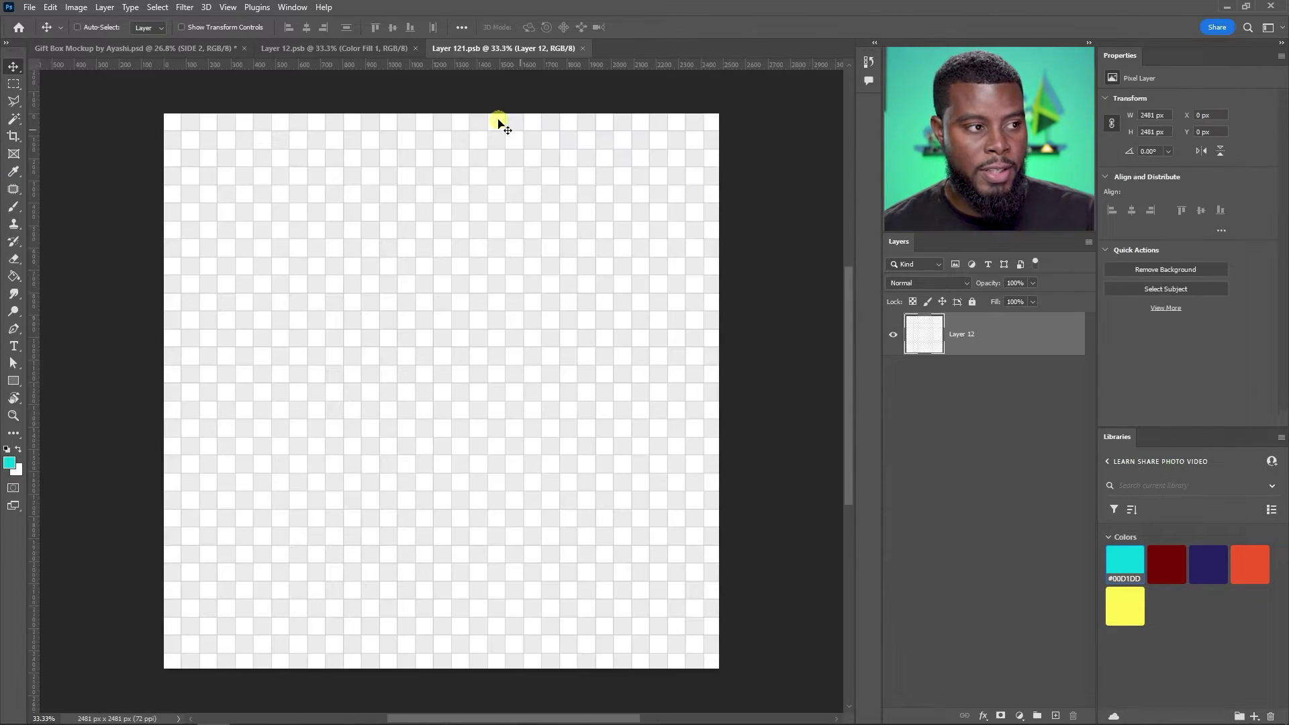
# Copy the cyan Color Fill 1 layer from the SIDE 1 contents into the SIDE 2 contents and save the smart object
pyautogui.click(366, 49)
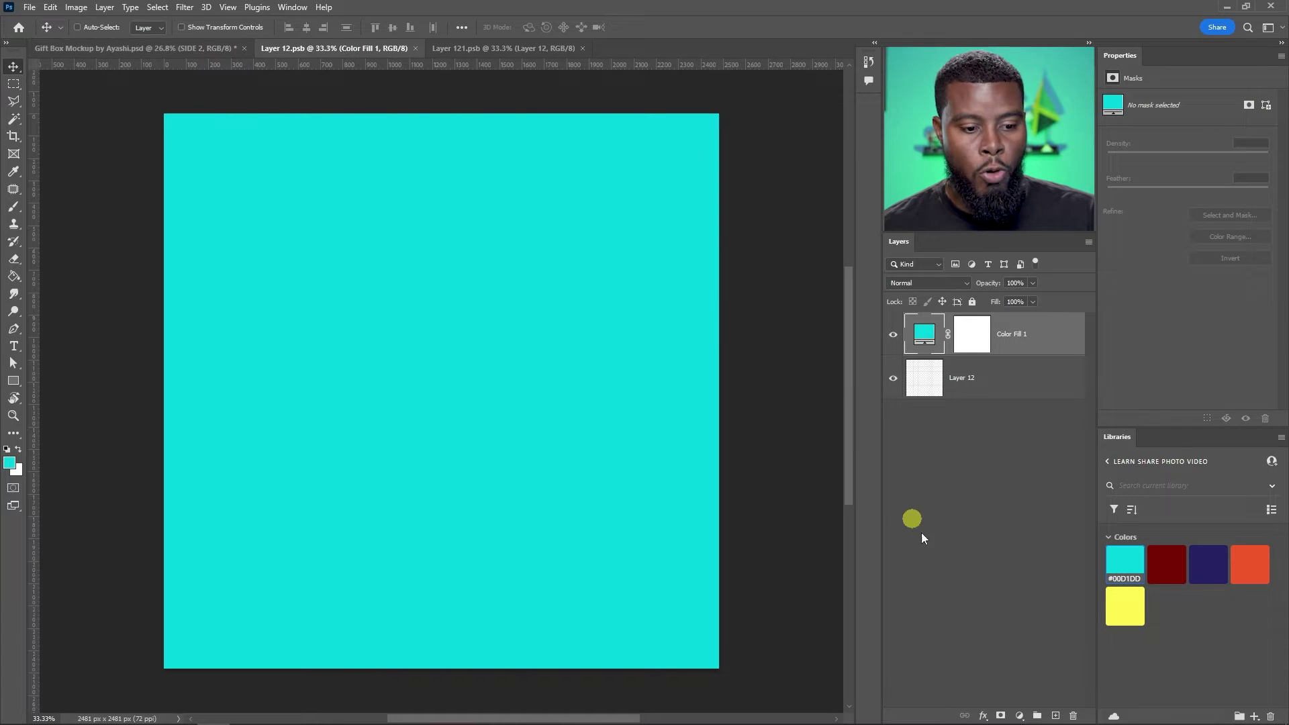
pyautogui.click(894, 334)
pyautogui.click(894, 335)
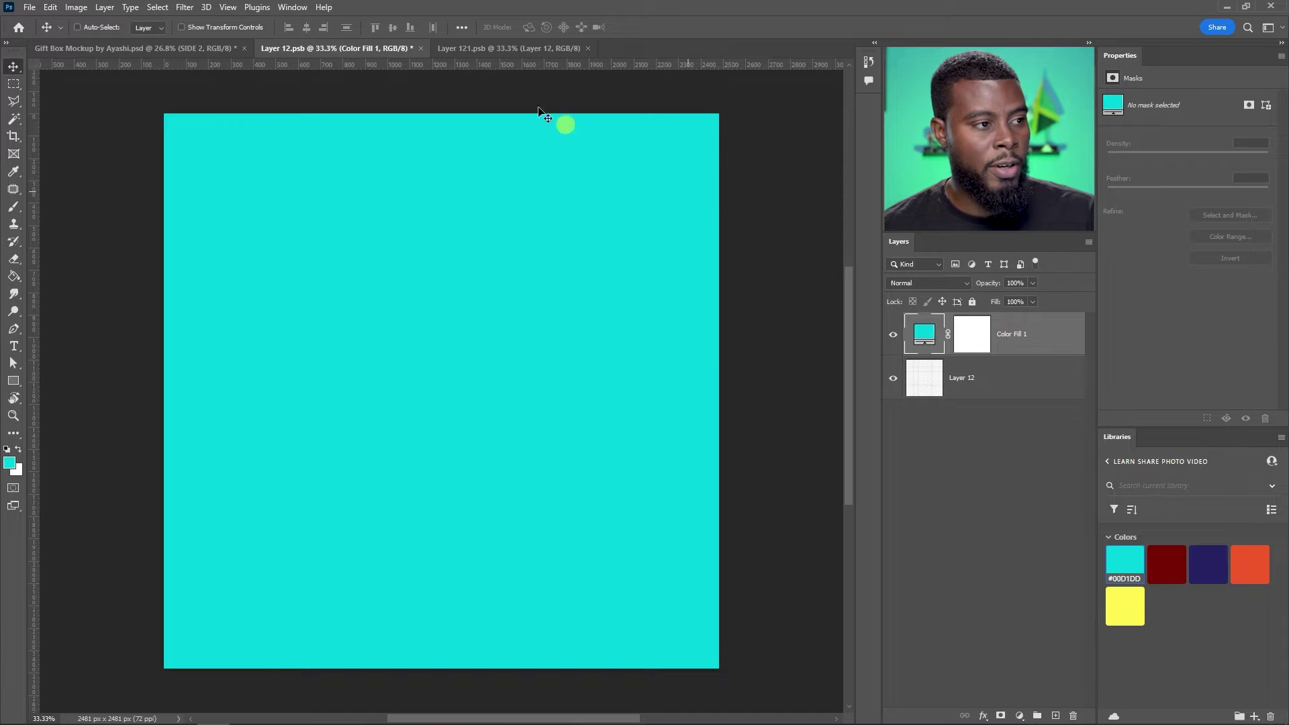
pyautogui.click(508, 48)
pyautogui.hotkey('ctrl', 'v')
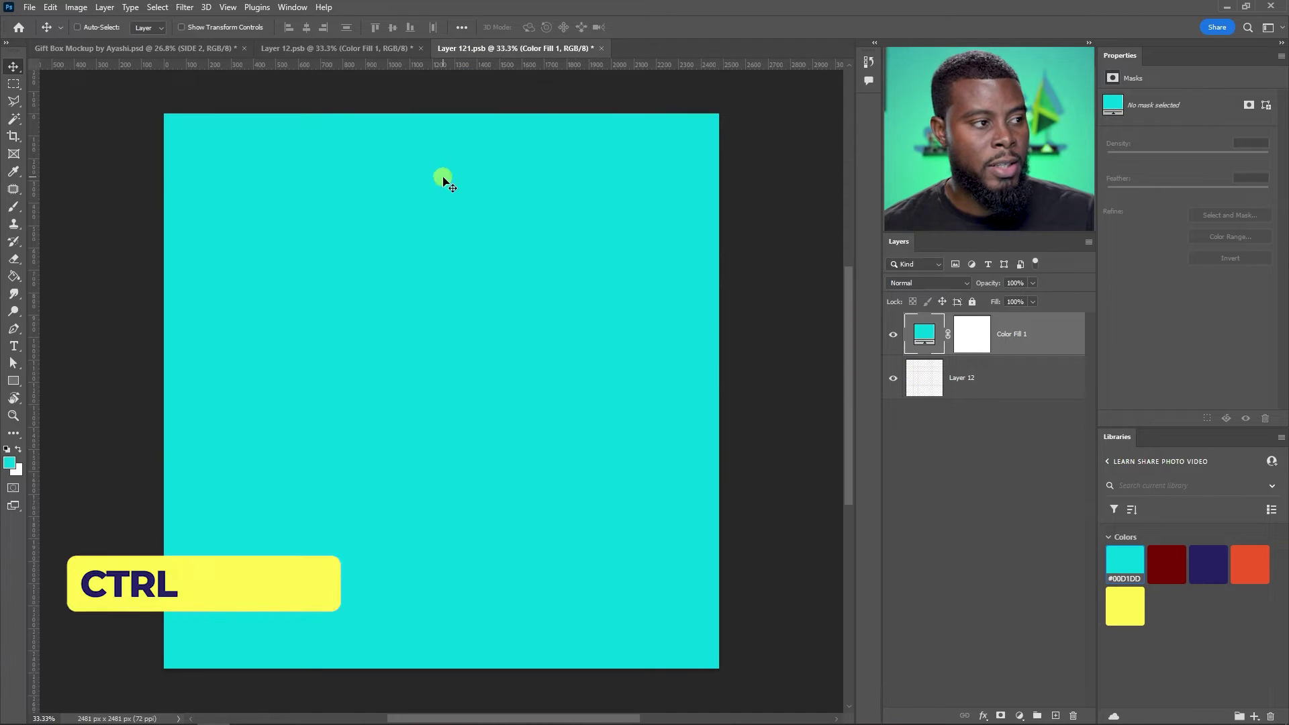
# From the Gift Box Mockup document, open the contents of the TOP SIDE 2, TOP SIDE 1 and TOP smart objects
pyautogui.click(200, 48)
pyautogui.scroll(-1, 941, 538)
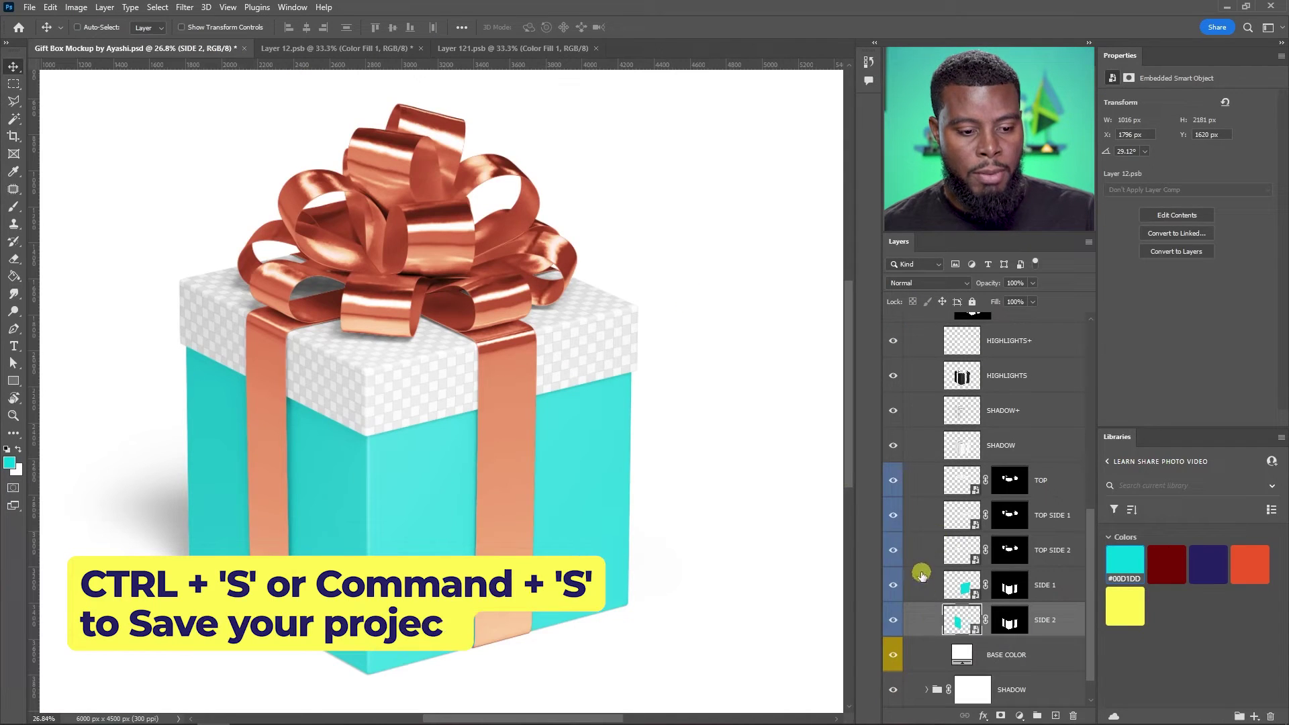
pyautogui.doubleClick(978, 563)
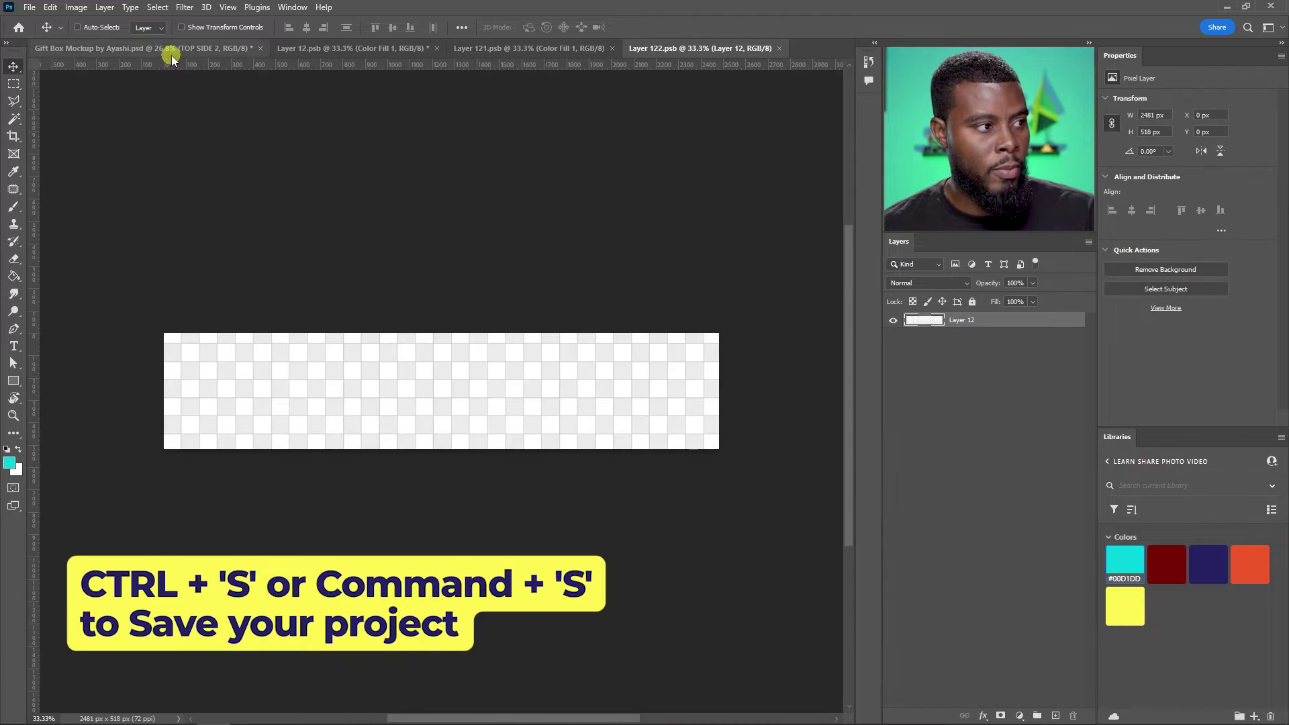
pyautogui.click(172, 48)
pyautogui.scroll(4, 893, 510)
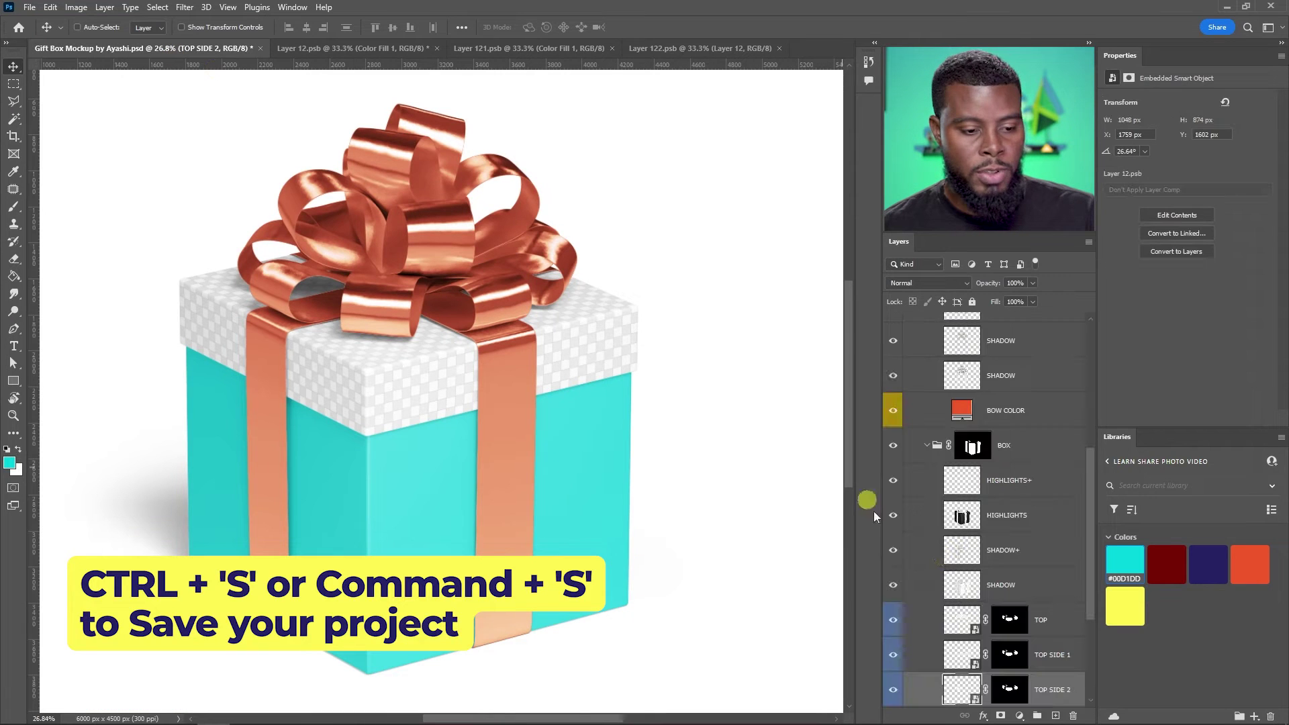
pyautogui.doubleClick(977, 668)
pyautogui.click(94, 49)
pyautogui.scroll(-3, 972, 563)
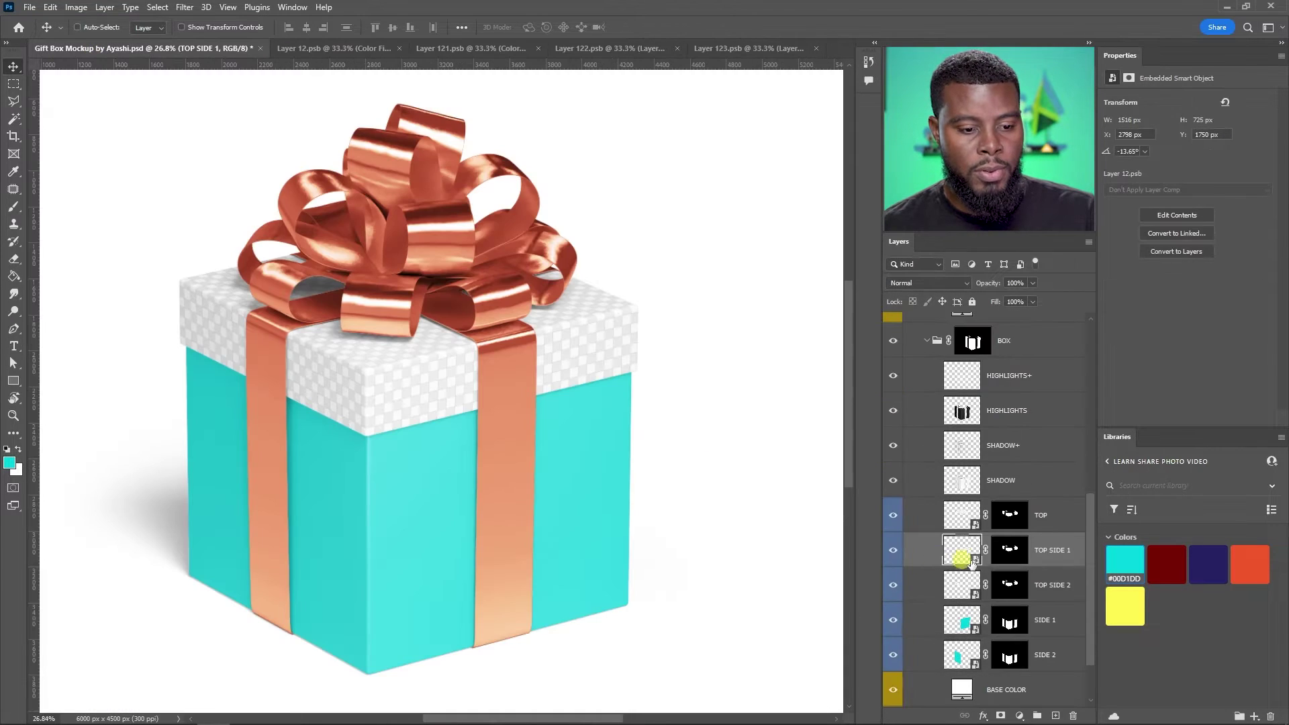
pyautogui.doubleClick(977, 529)
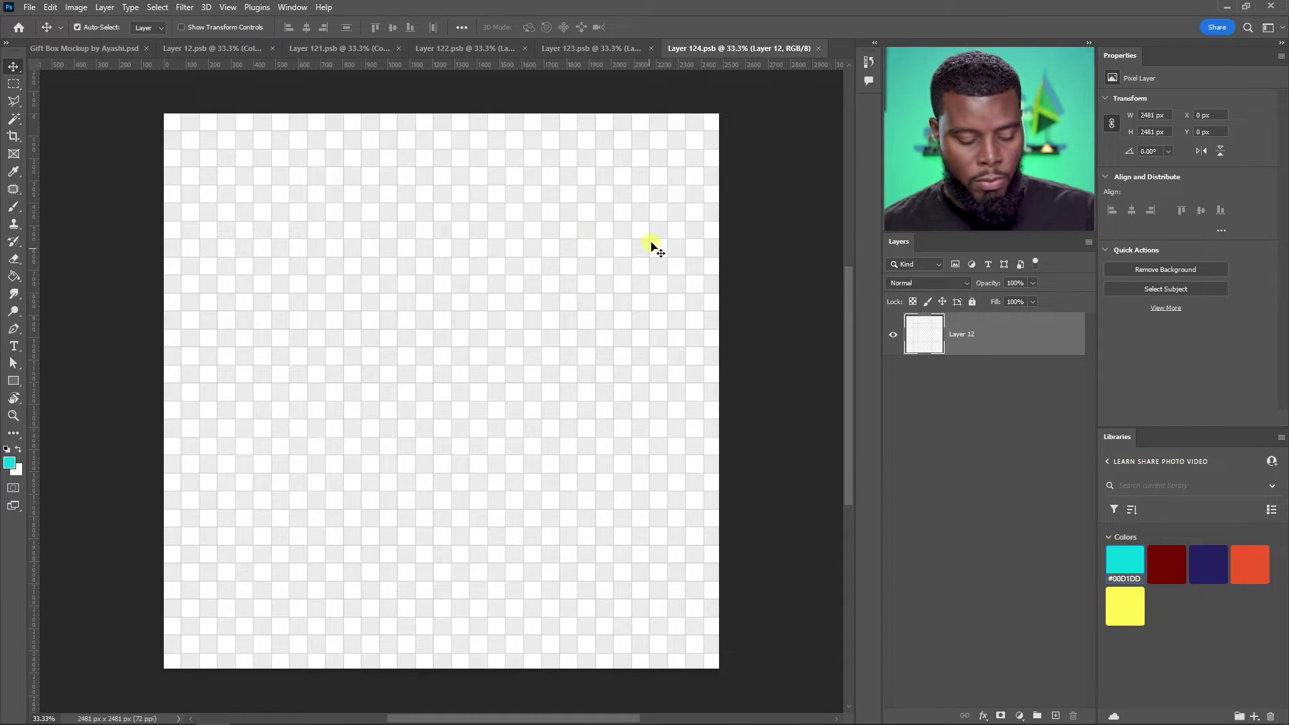
# Paste the cyan Color Fill 1 layer into the TOP, TOP SIDE 2 and TOP SIDE 1 contents, saving each and closing the TOP document
pyautogui.hotkey('ctrl', 's')
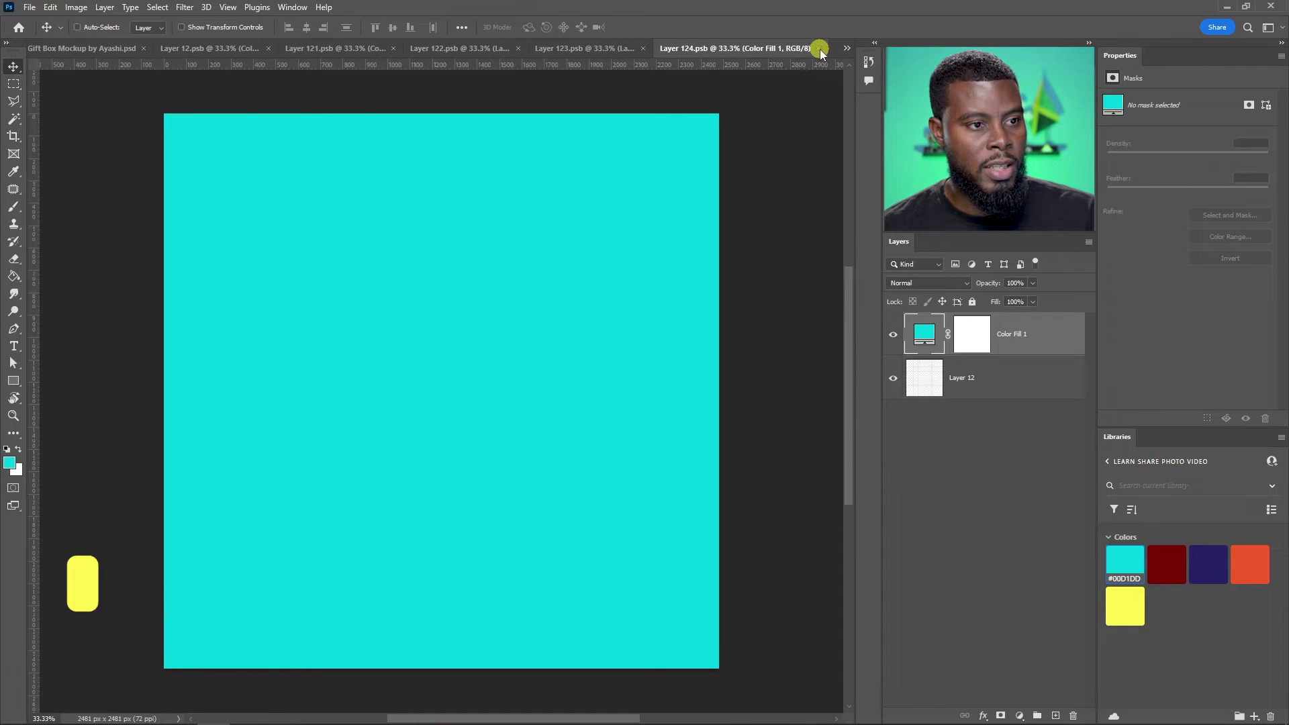
pyautogui.click(815, 49)
pyautogui.click(654, 50)
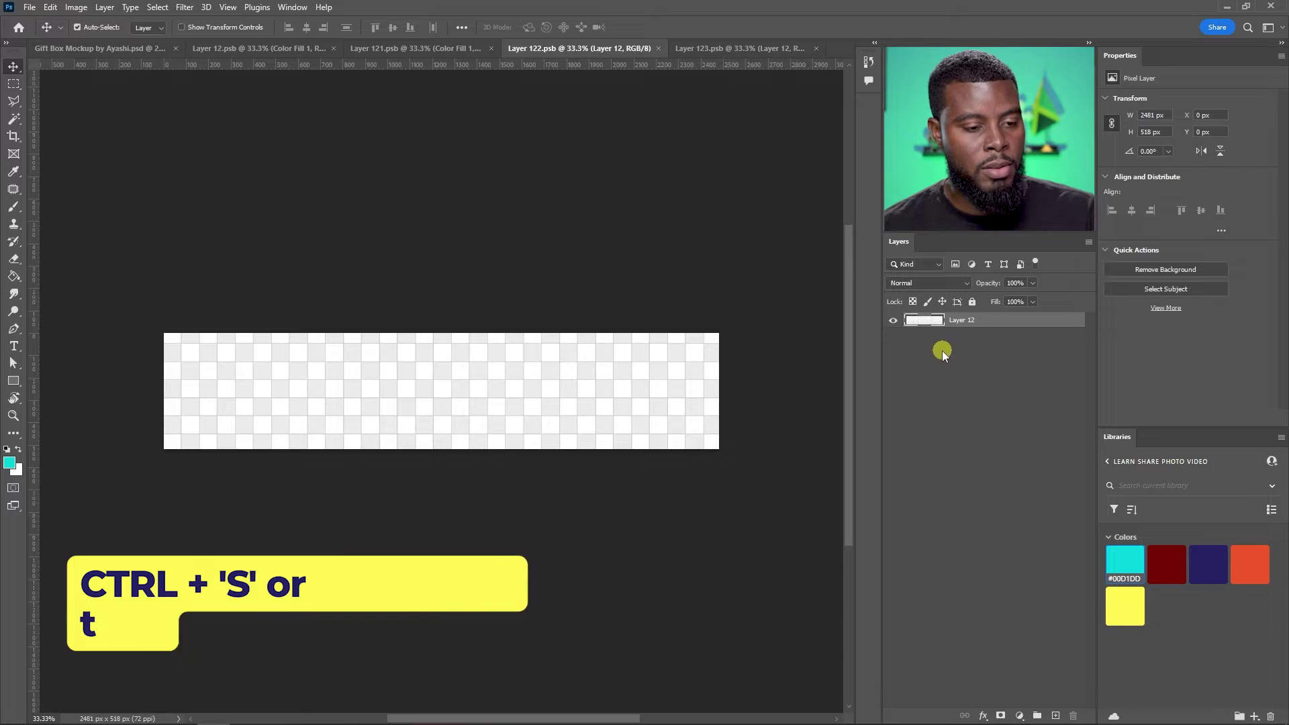
pyautogui.hotkey('ctrl', 's')
pyautogui.click(732, 47)
pyautogui.hotkey('ctrl', 'v')
pyautogui.hotkey('ctrl', 's')
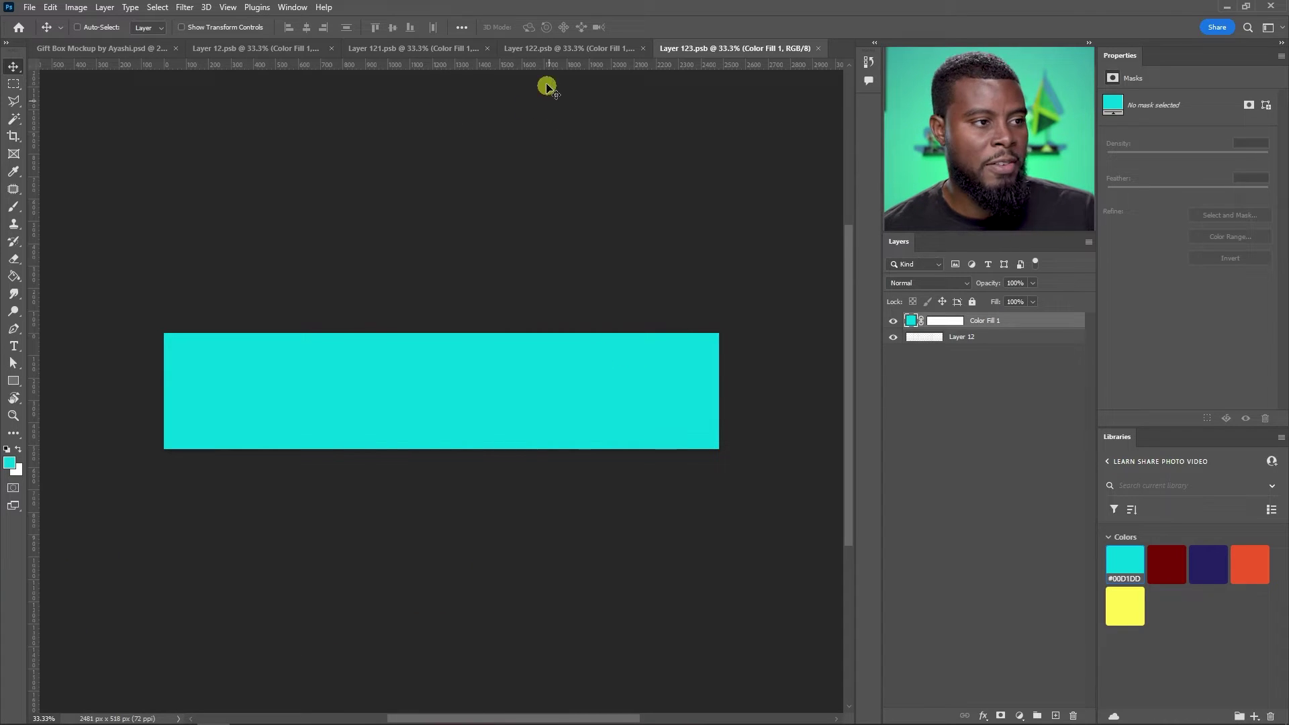
# Review the open smart object documents and check all faces of the recoloured box in the Gift Box Mockup document
pyautogui.click(549, 49)
pyautogui.click(411, 50)
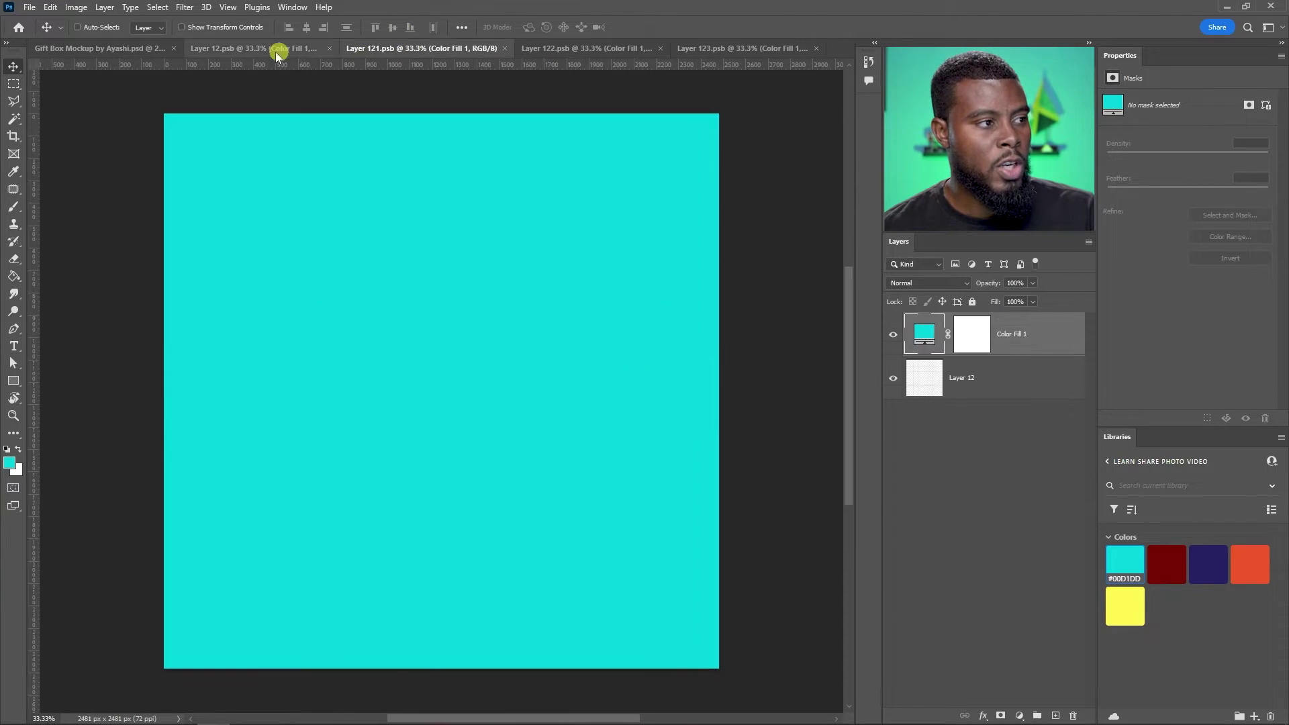
pyautogui.click(293, 53)
pyautogui.click(134, 50)
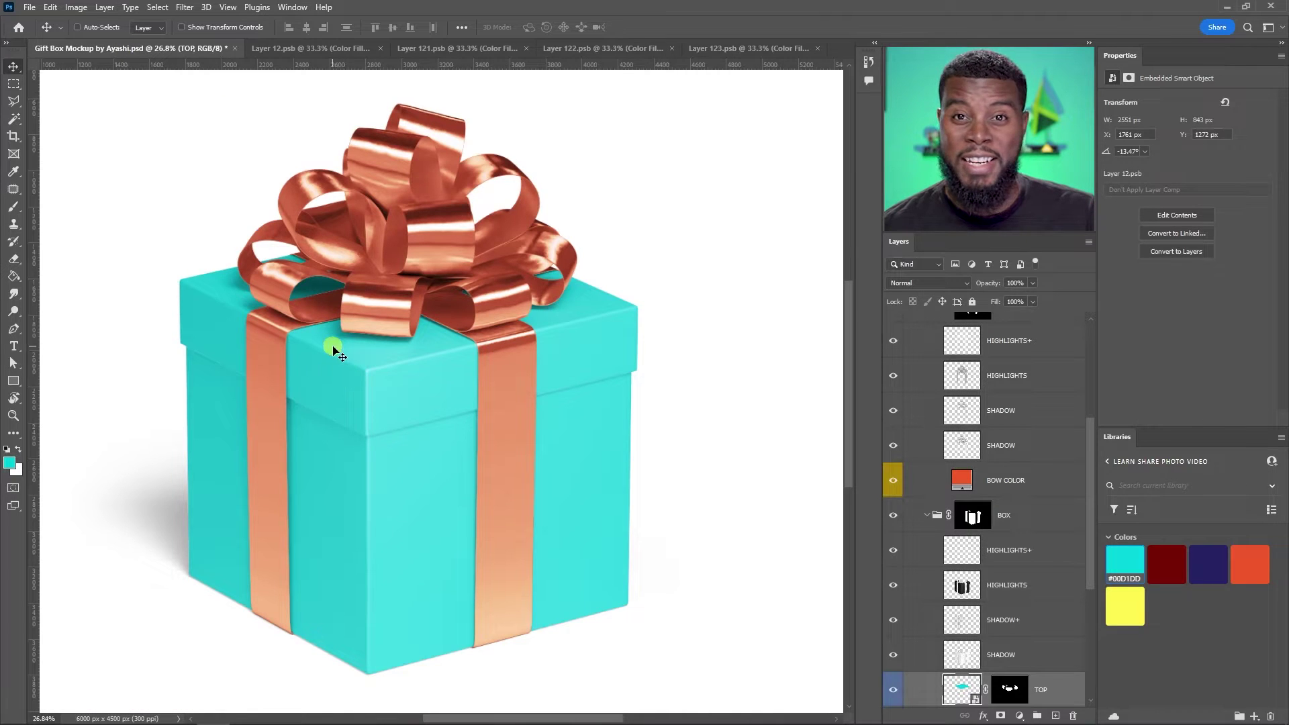
pyautogui.scroll(-3, 416, 343)
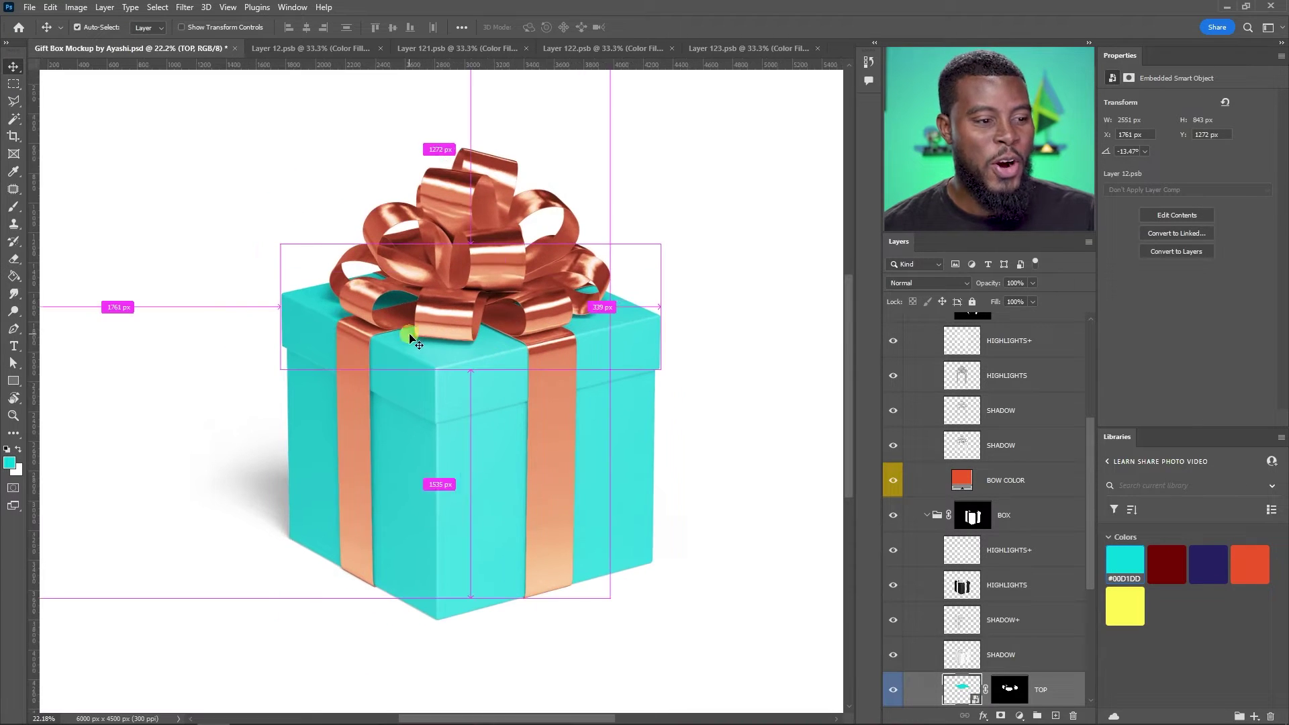
# Try dark red #770A03 and orange #F1592A on the BOW COLOR layer and set it to the navy library colour #262262
pyautogui.scroll(-5, 954, 522)
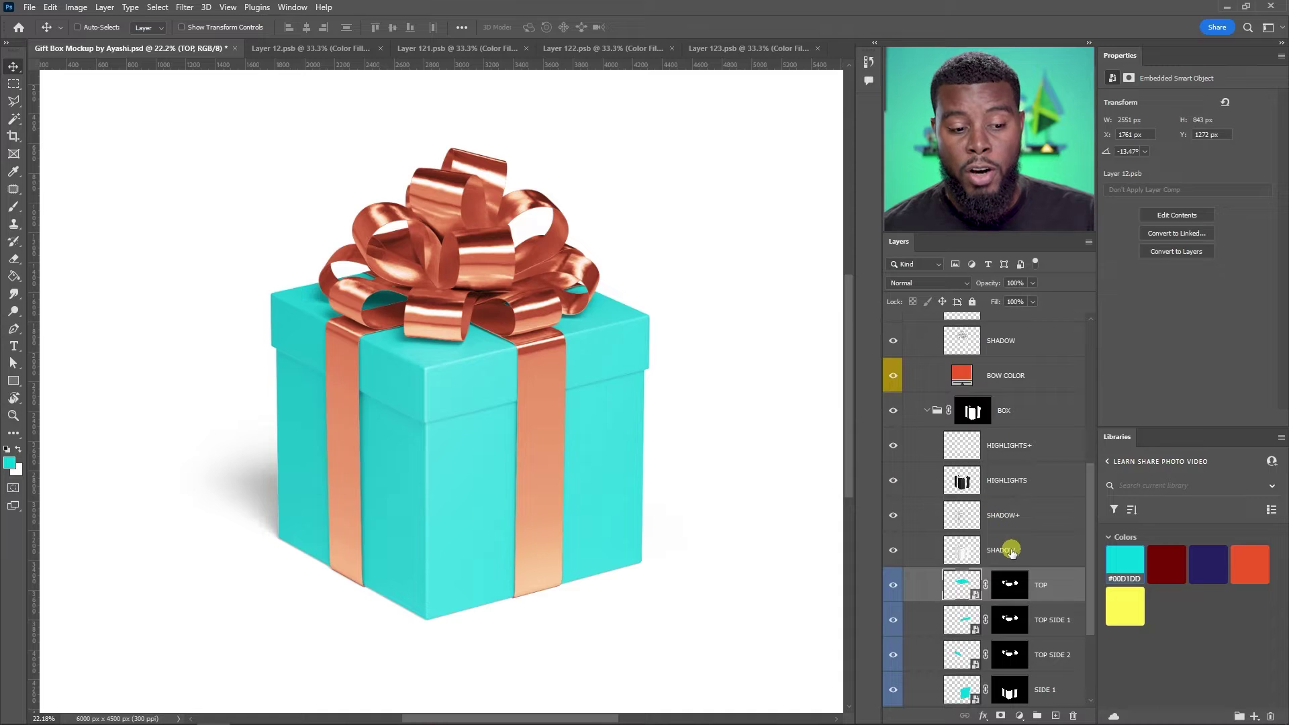
pyautogui.scroll(1, 991, 509)
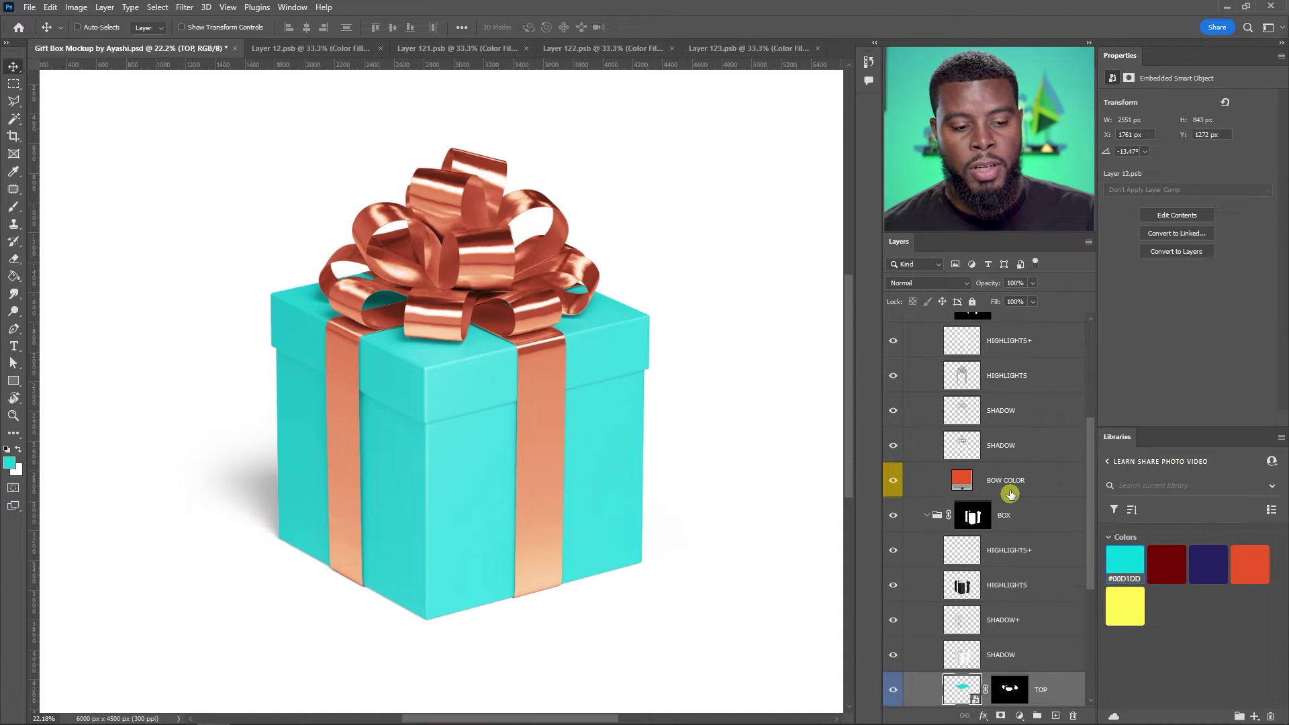
pyautogui.click(997, 483)
pyautogui.click(1167, 563)
pyautogui.click(1209, 560)
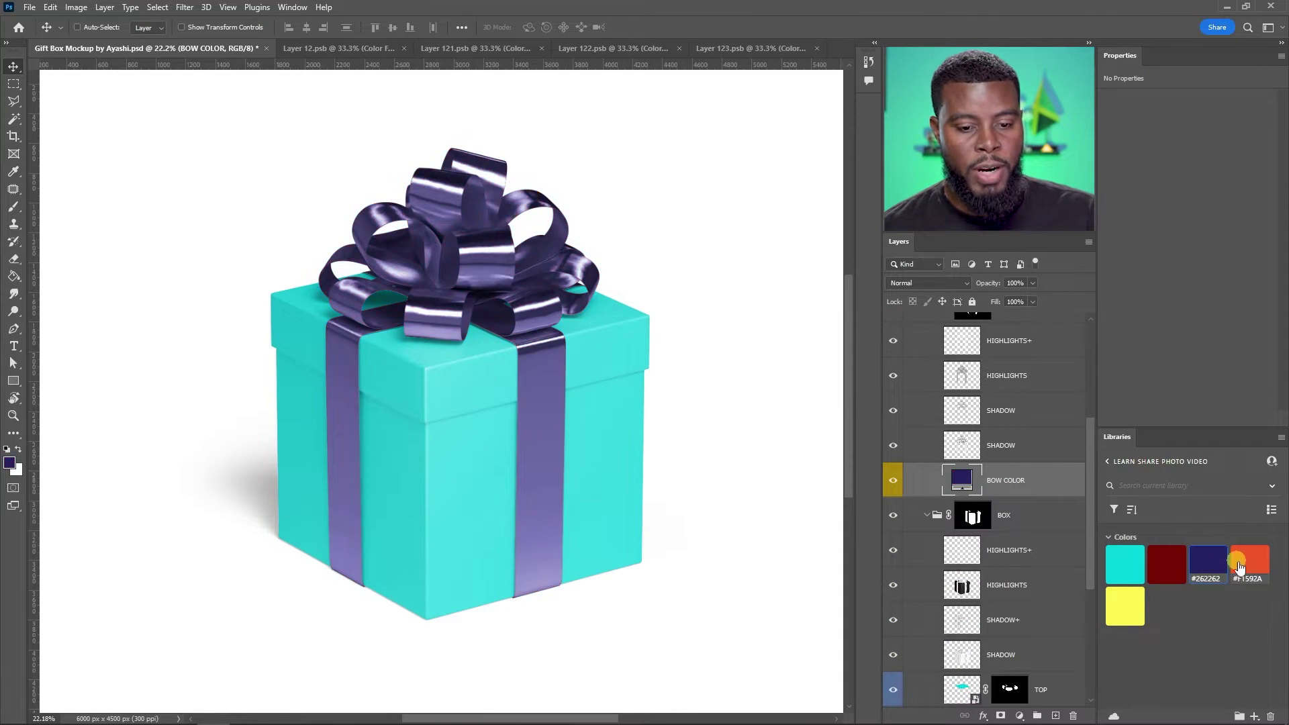
pyautogui.click(1249, 564)
pyautogui.click(1169, 564)
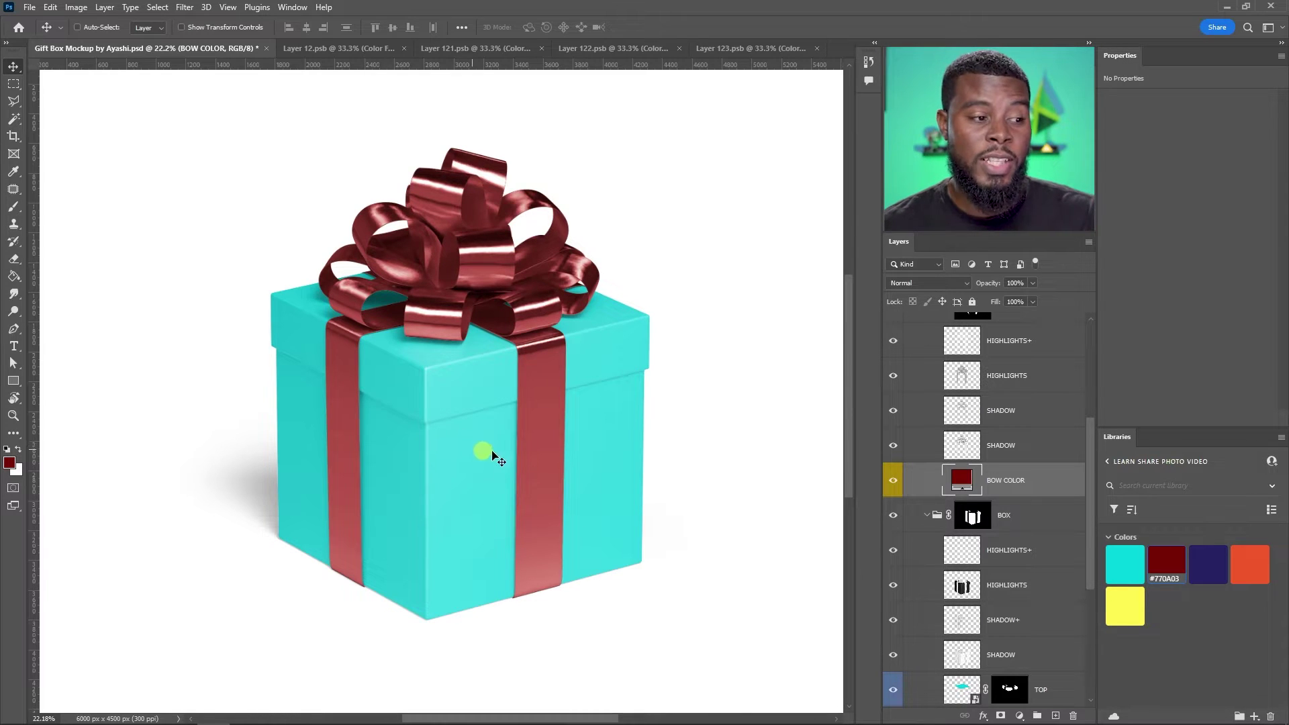
pyautogui.click(1208, 562)
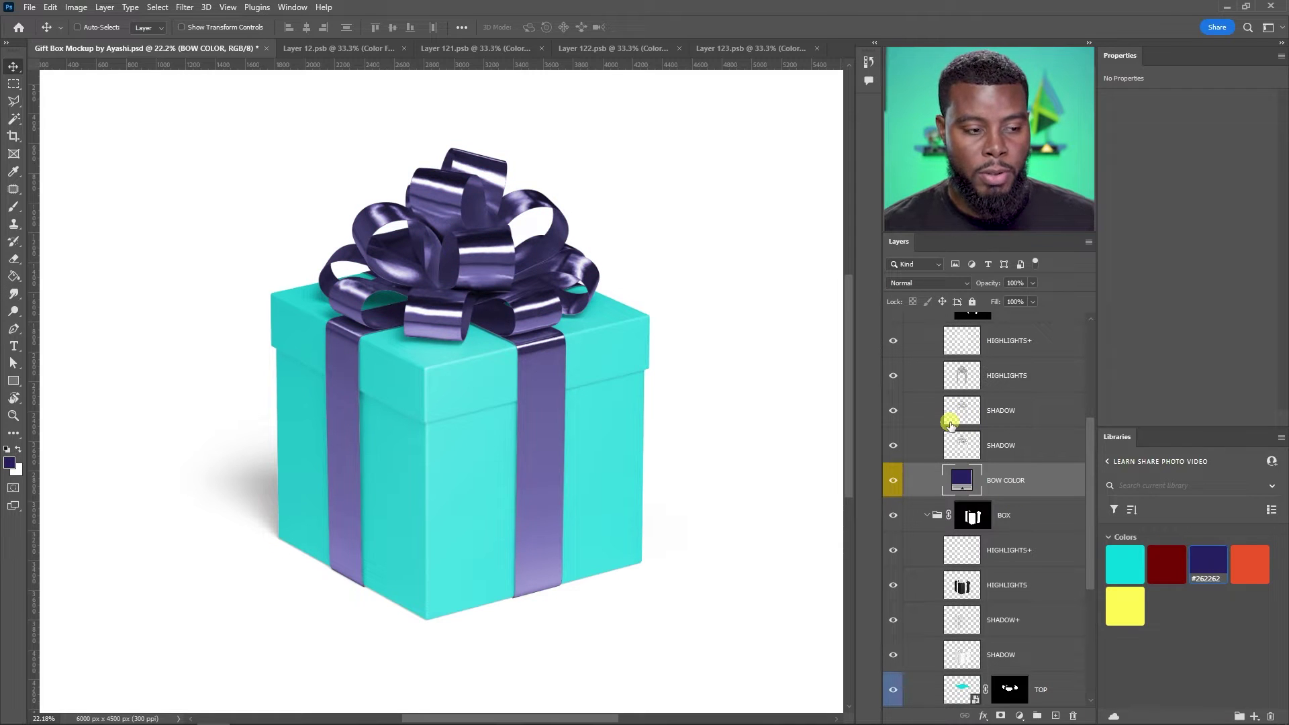
# In the SIDE 1 smart object's contents, hide Layer 12 and change the Color Fill 1 layer to white
pyautogui.scroll(-5, 1017, 534)
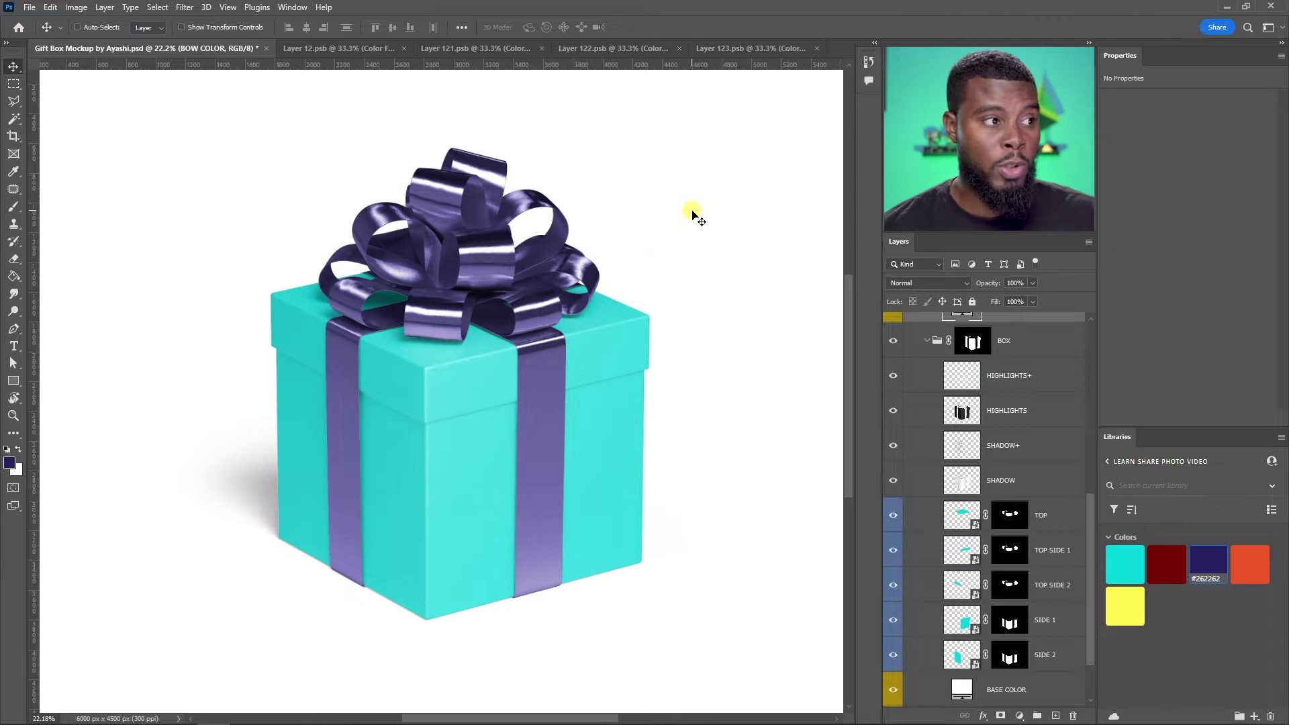
pyautogui.click(345, 48)
pyautogui.click(893, 336)
pyautogui.click(894, 335)
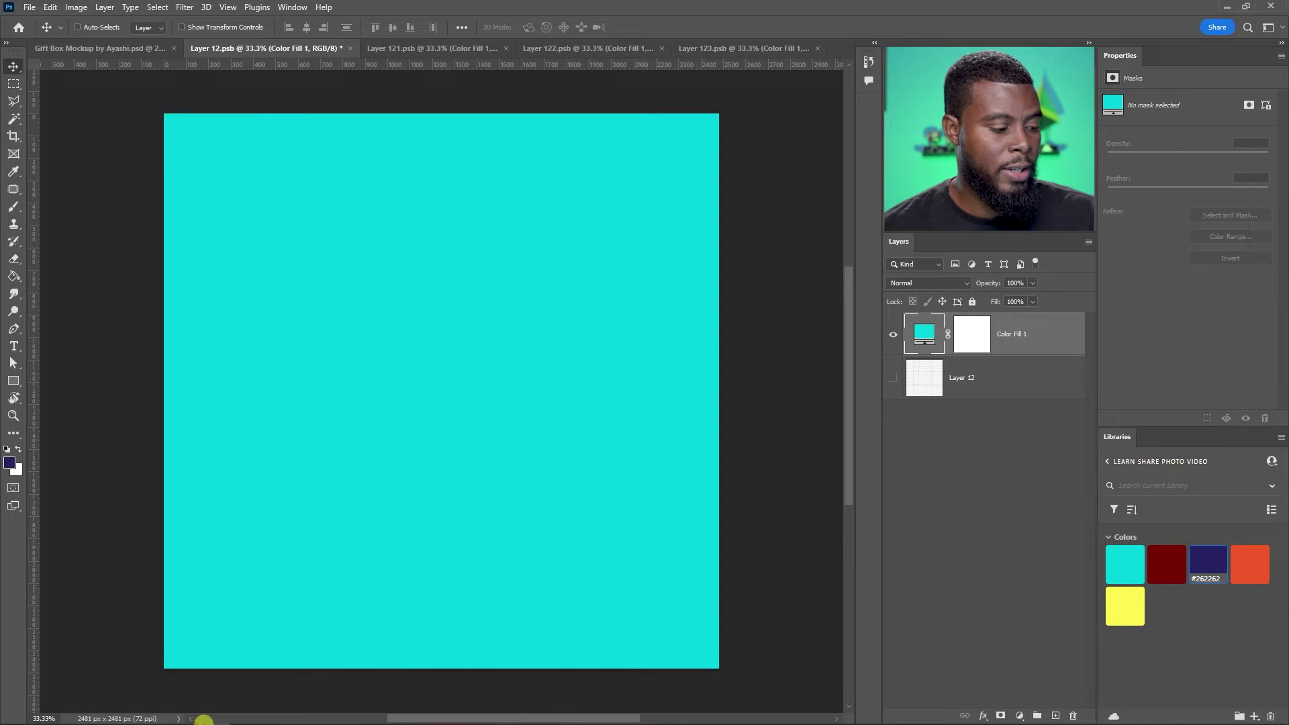
pyautogui.doubleClick(925, 338)
pyautogui.moveTo(927, 336); pyautogui.dragTo(797, 242)
pyautogui.click(1133, 264)
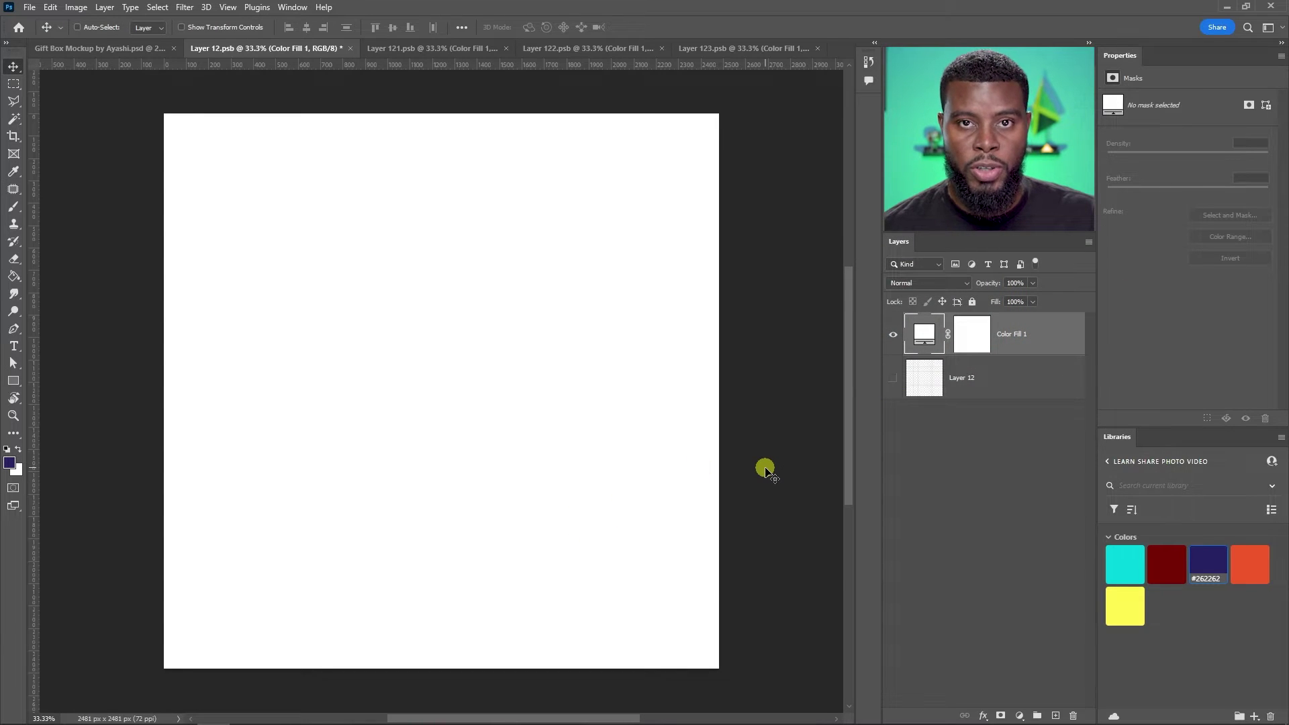
# Place yt_icon_rgb.png into the SIDE 1 contents, enlarge it to about 794 × 560 px and move it to the canvas's upper-left area
pyautogui.hotkey('alt', 'Tab')
pyautogui.moveTo(650, 299); pyautogui.dragTo(294, 397)
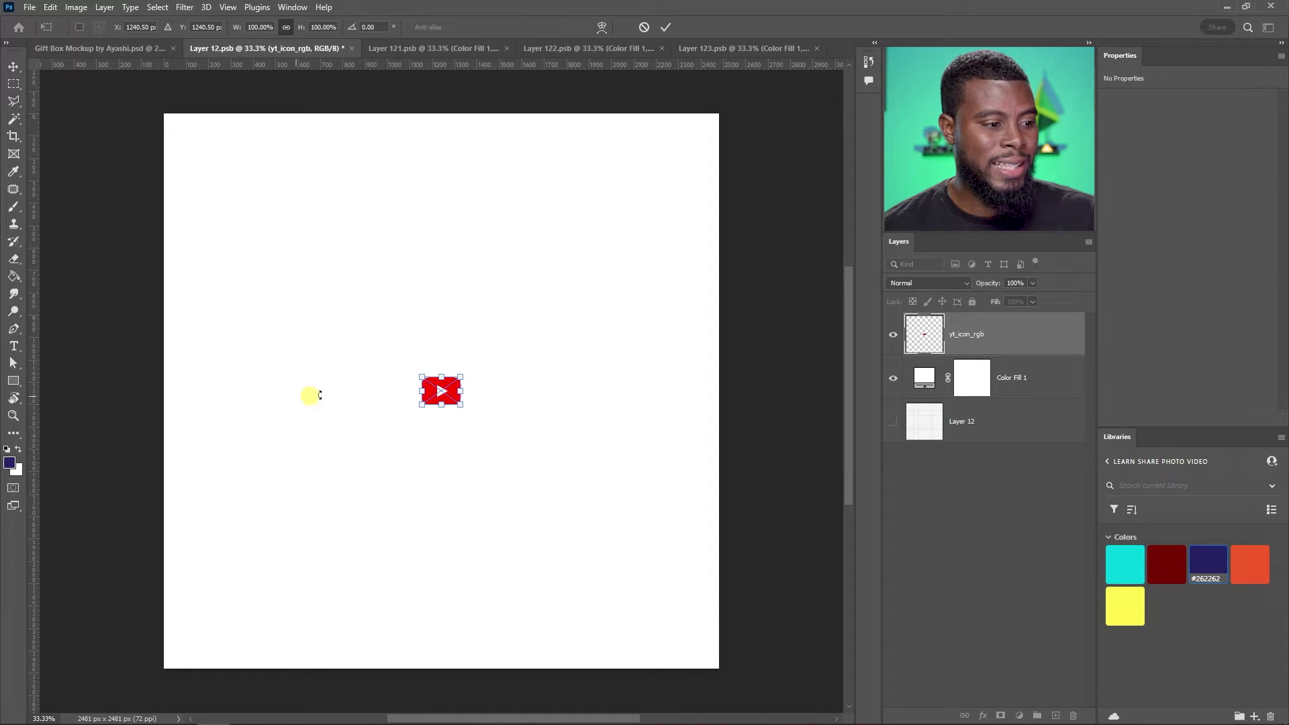
pyautogui.moveTo(461, 378); pyautogui.dragTo(610, 298)
pyautogui.press('Return')
pyautogui.moveTo(553, 339); pyautogui.dragTo(349, 280)
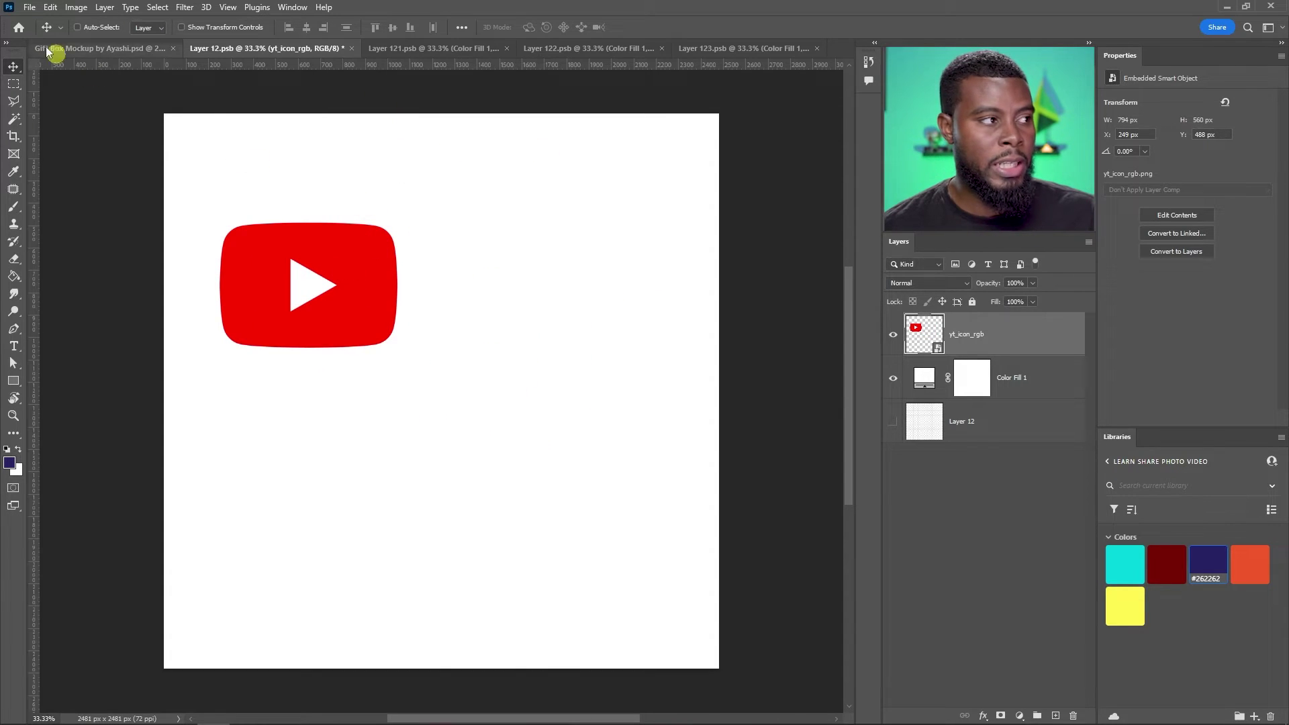
pyautogui.click(29, 8)
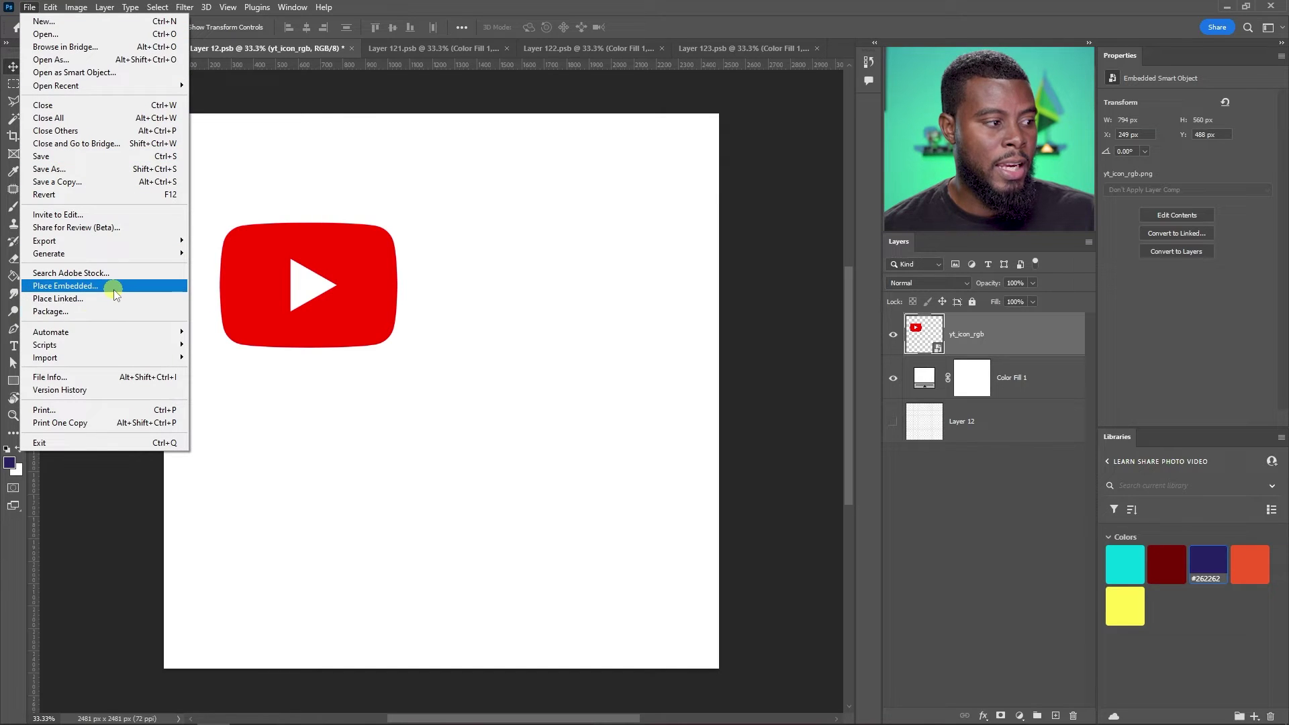
pyautogui.click(333, 296)
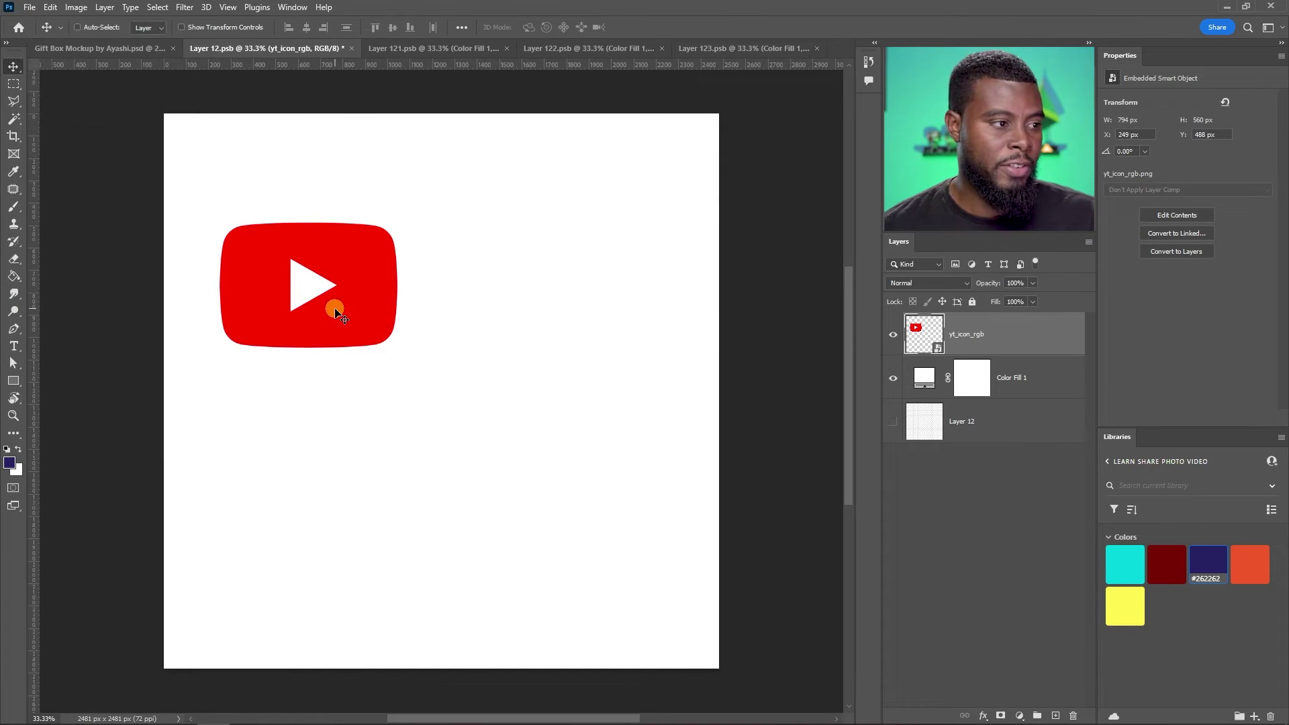
# Duplicate the YouTube icon beside the original and enlarge both icons to about 958 × 676 px across the canvas's upper part
pyautogui.moveTo(313, 290); pyautogui.dragTo(517, 220)
pyautogui.keyDown('shift'); pyautogui.click(985, 393); pyautogui.keyUp('shift')
pyautogui.hotkey('ctrl', 't')
pyautogui.moveTo(593, 278); pyautogui.dragTo(674, 310)
pyautogui.press('Return')
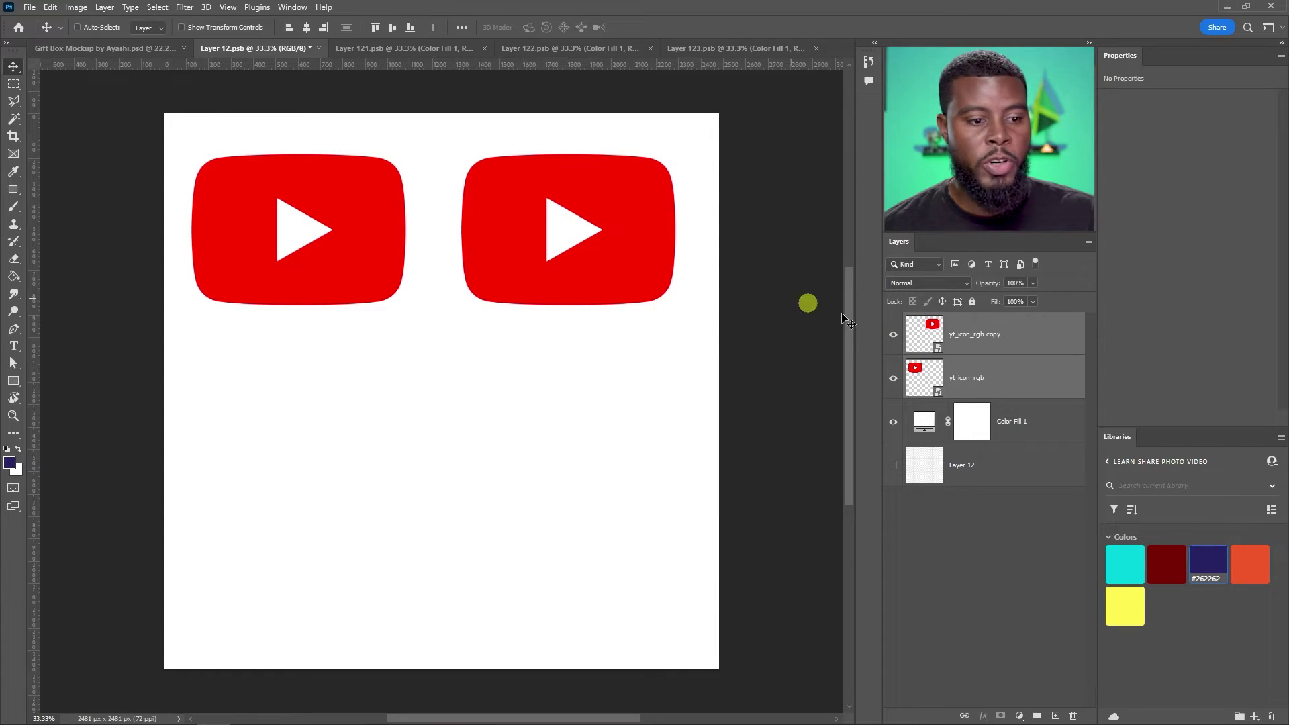
pyautogui.click(994, 347)
pyautogui.hotkey('ctrl', 't')
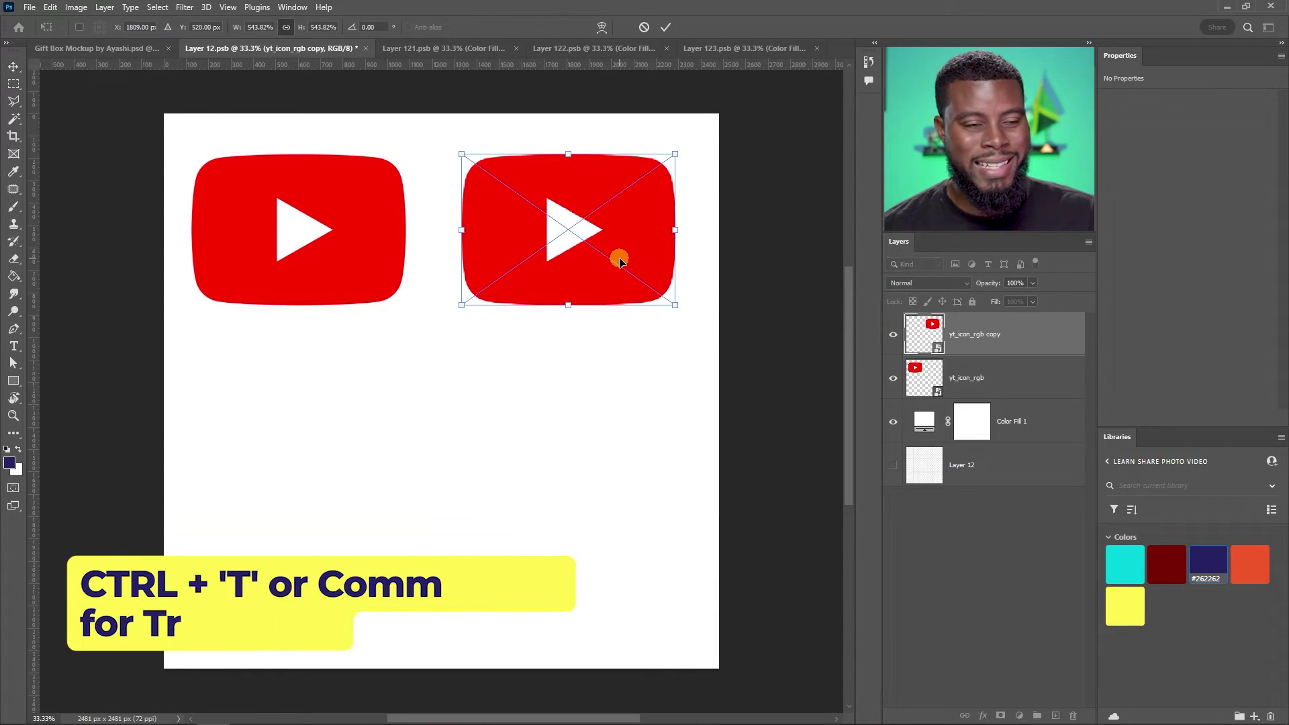
pyautogui.press('Return')
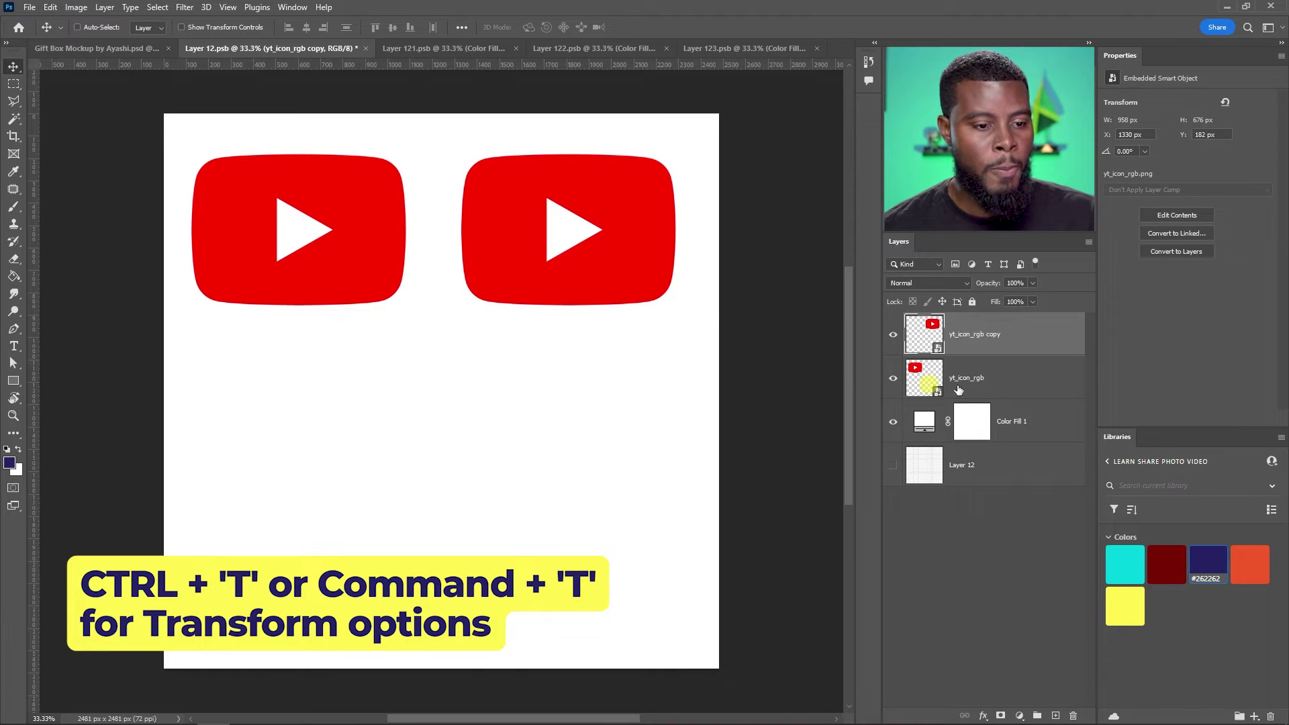
# Duplicate the pair of YouTube icons twice, placing the copies as second and third rows below the first
pyautogui.keyDown('shift'); pyautogui.click(990, 380); pyautogui.keyUp('shift')
pyautogui.moveTo(523, 267); pyautogui.dragTo(532, 411)
pyautogui.hotkey('ctrl', 'j')
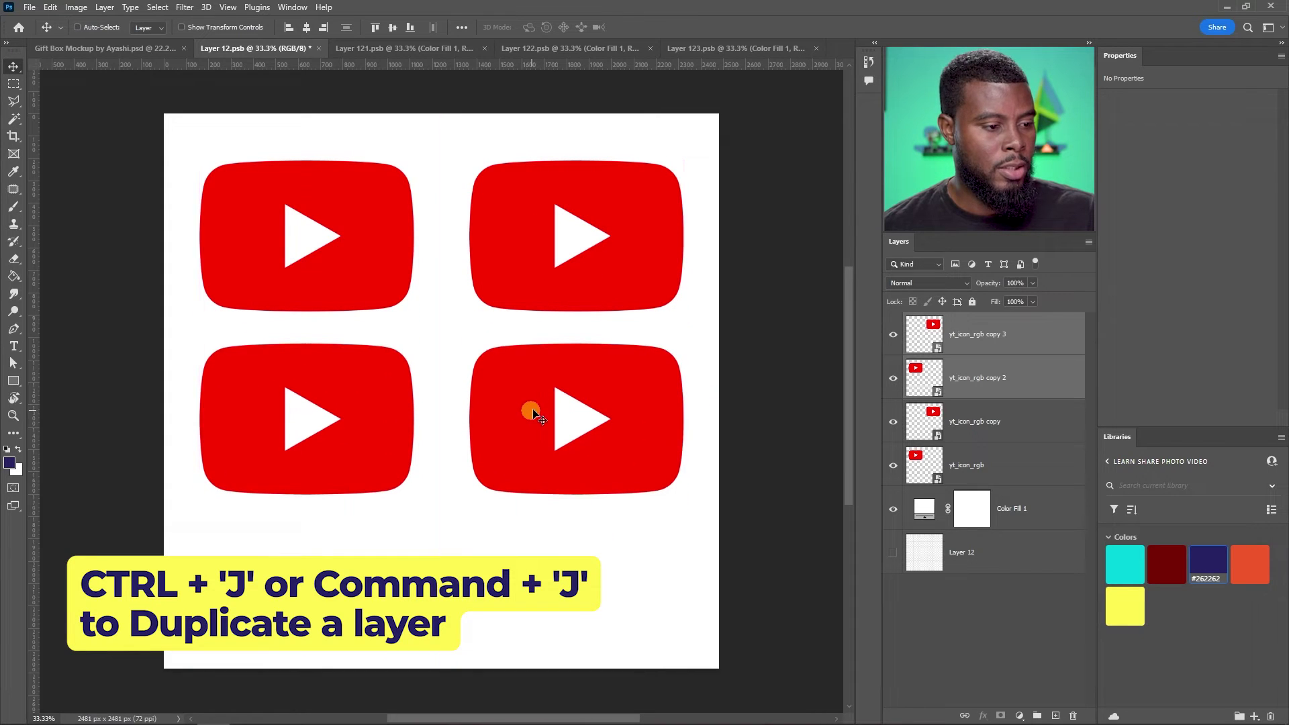
pyautogui.hotkey('ctrl', 'j')
pyautogui.moveTo(541, 403); pyautogui.dragTo(532, 550)
# Move the middle row, yt_icon_rgb copy 2 and copy 3, up to space the three icon rows evenly
pyautogui.click(960, 423)
pyautogui.keyDown('shift'); pyautogui.click(960, 454); pyautogui.keyUp('shift')
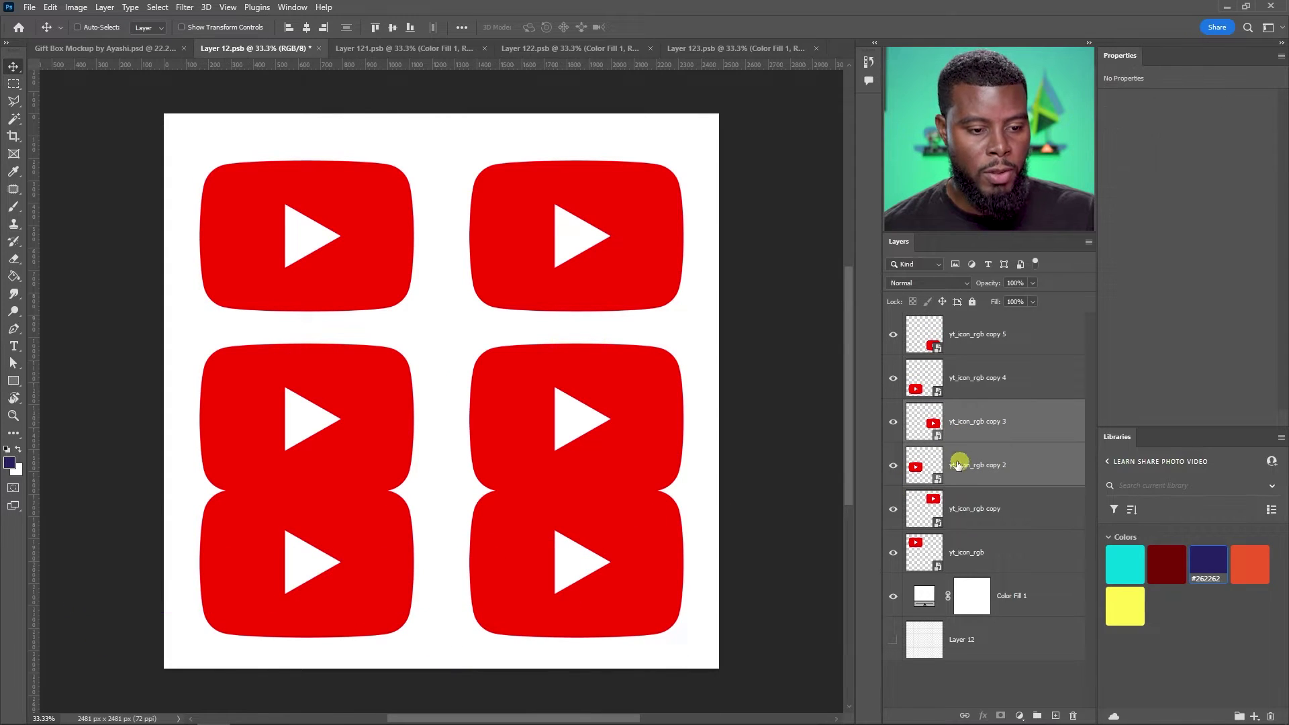
pyautogui.moveTo(567, 472); pyautogui.dragTo(572, 451)
# Group all six YouTube icon layers and name the group YT Icon
pyautogui.click(994, 550)
pyautogui.keyDown('shift'); pyautogui.click(990, 341); pyautogui.keyUp('shift')
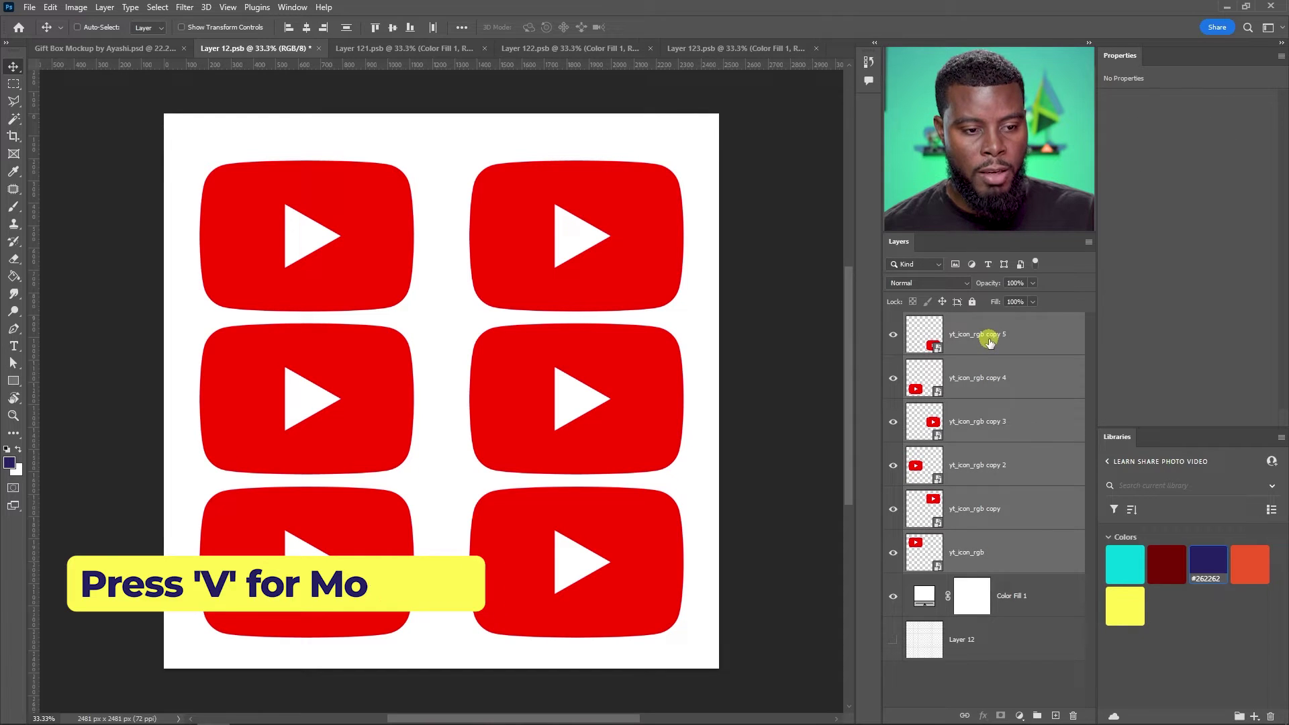
pyautogui.hotkey('ctrl', 'g')
pyautogui.doubleClick(944, 321)
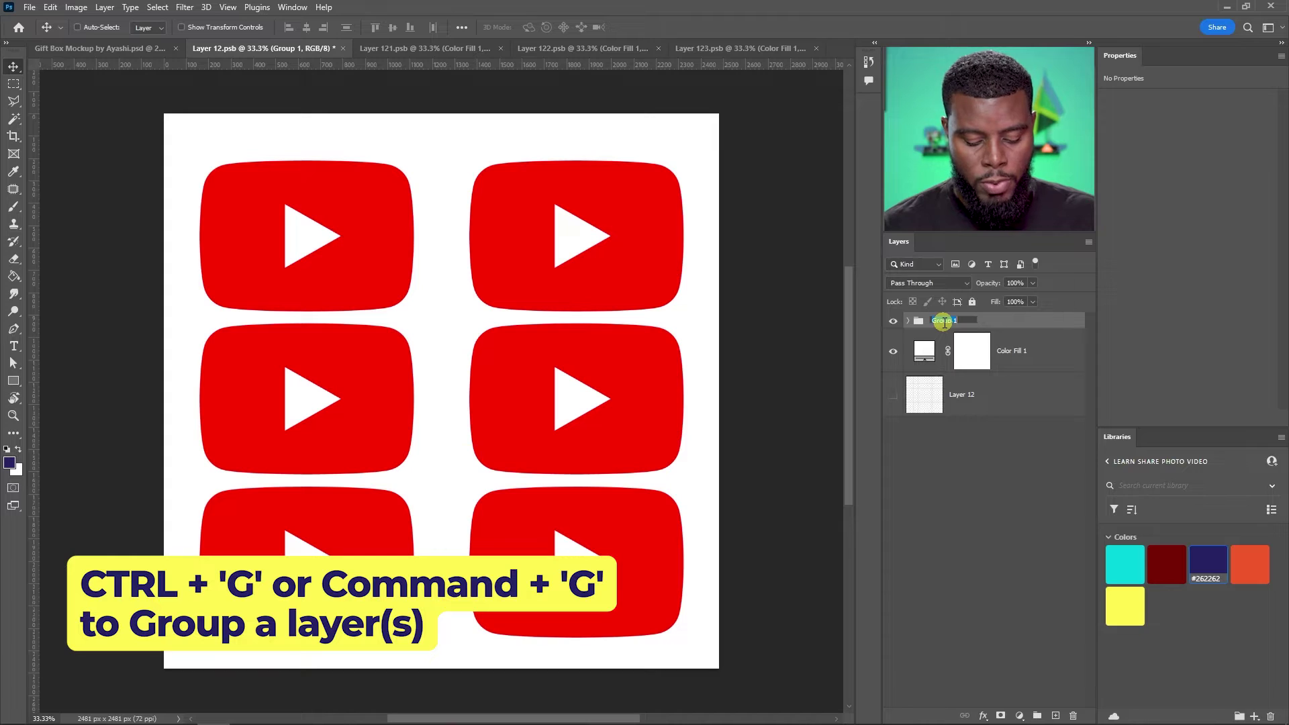
pyautogui.write('YT')
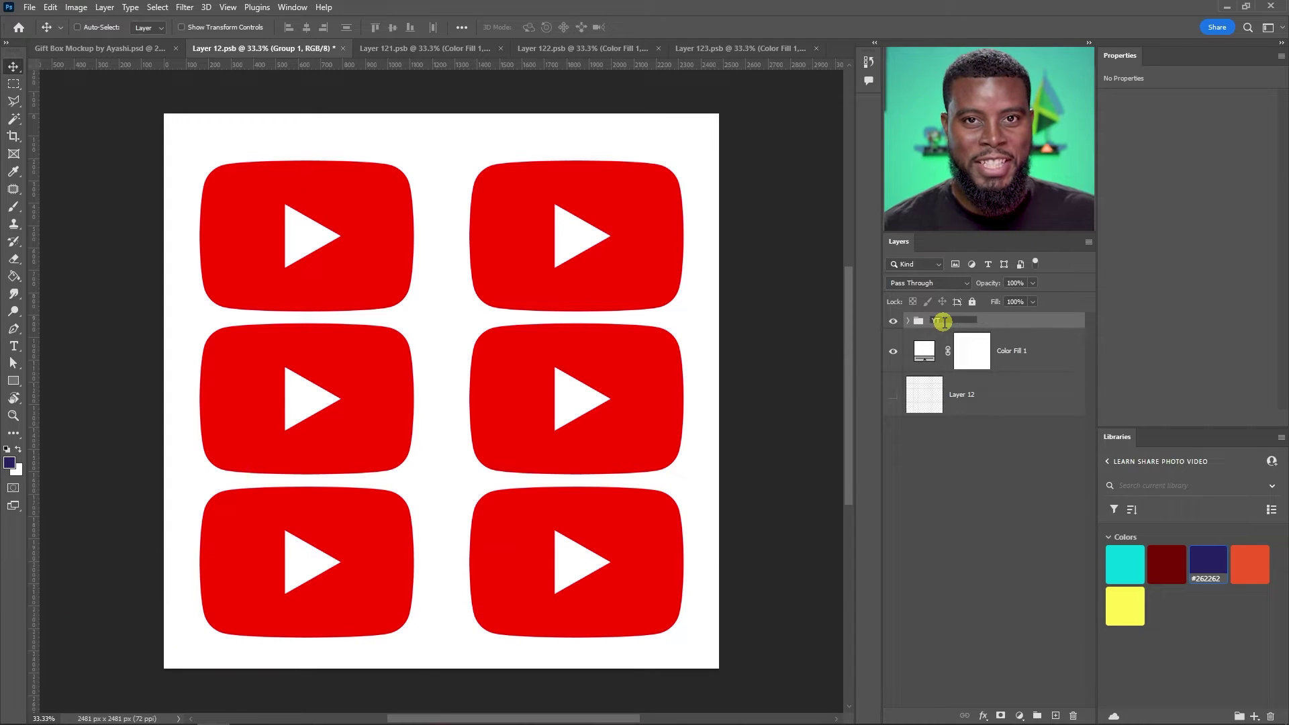
pyautogui.write(' Icon')
pyautogui.press('Return')
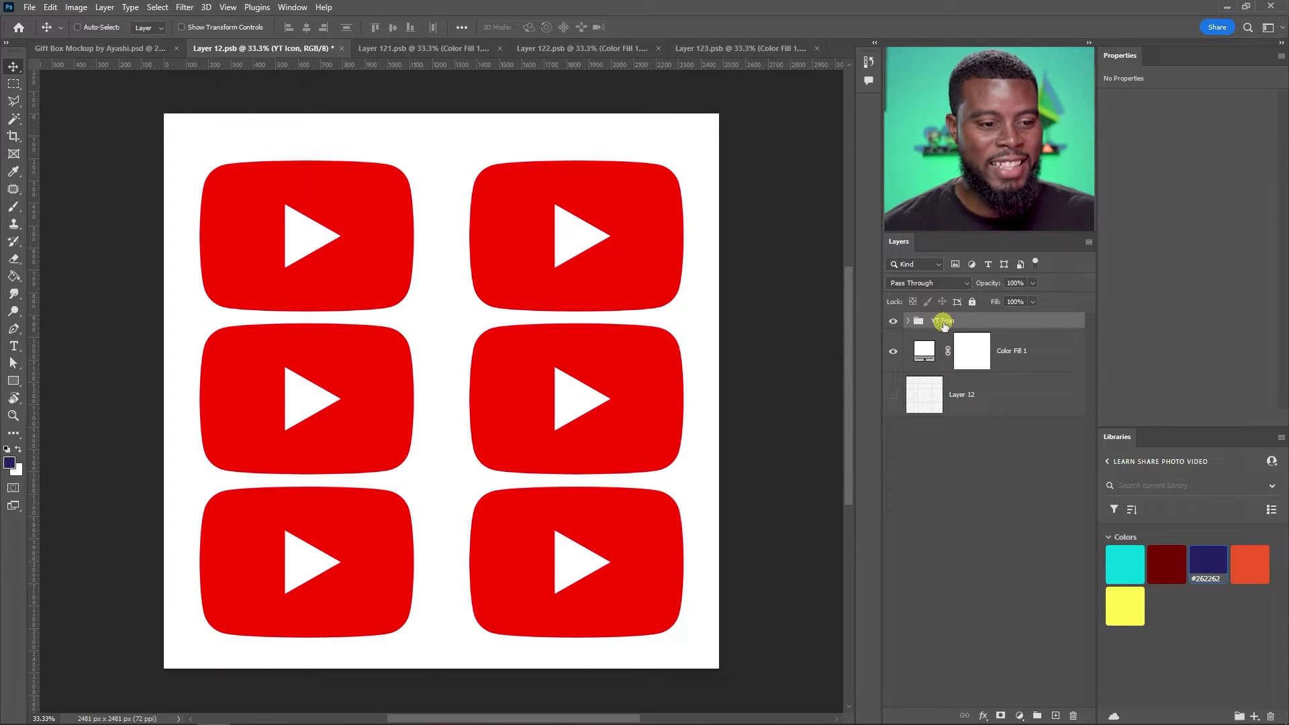
# Centre the YT Icon group on the SIDE 1 canvas and save the contents to update the gift box mockup
pyautogui.moveTo(546, 356); pyautogui.dragTo(543, 340)
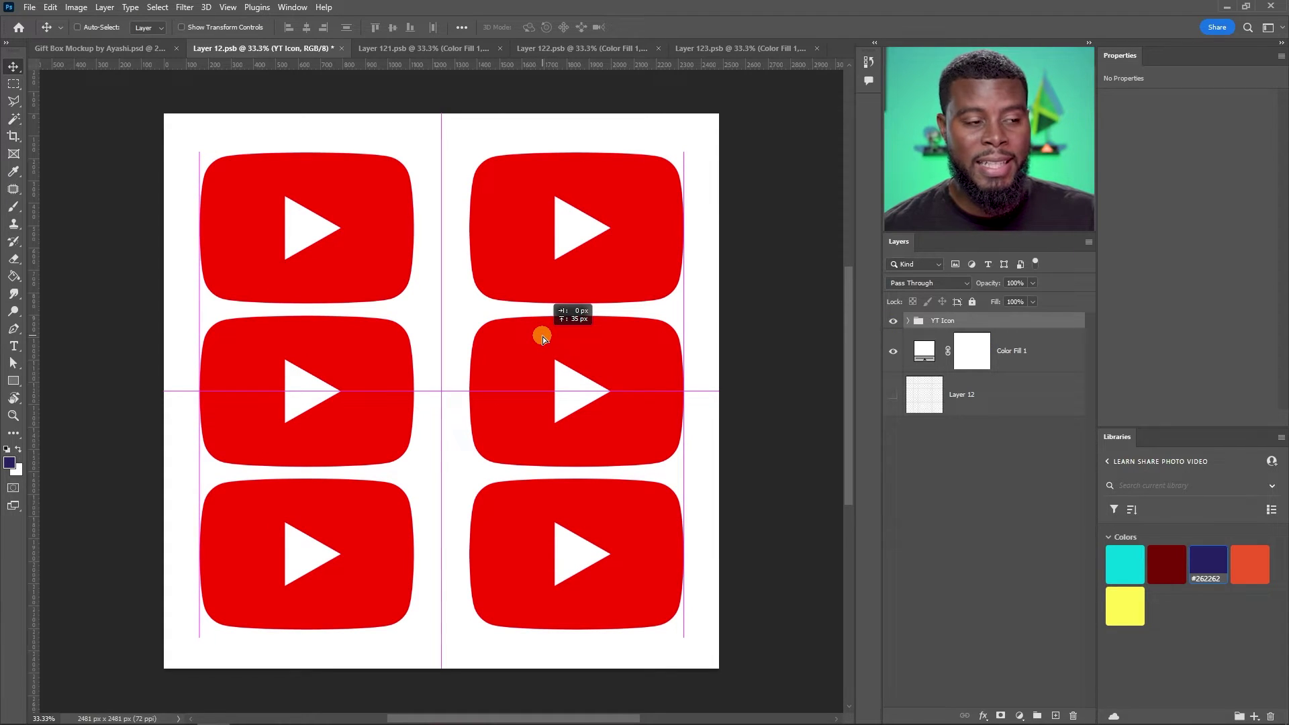
pyautogui.moveTo(544, 339); pyautogui.dragTo(541, 337)
pyautogui.hotkey('ctrl', 's')
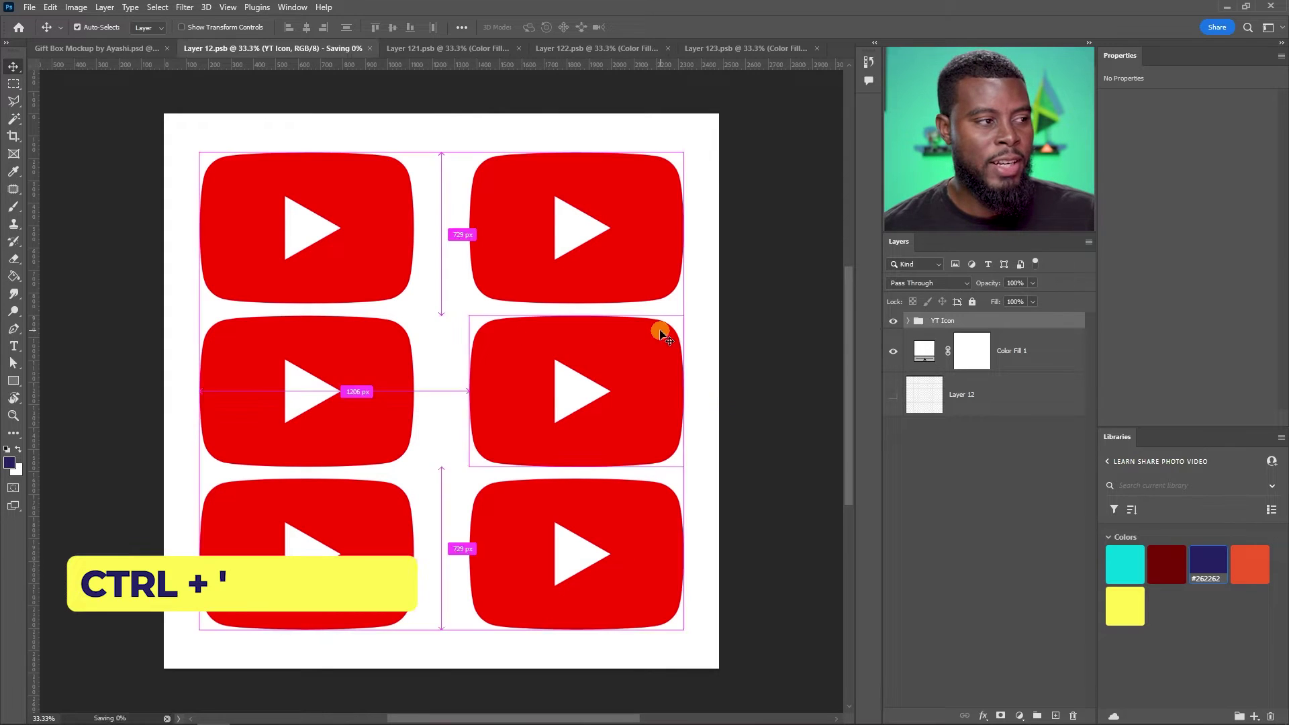
pyautogui.click(100, 49)
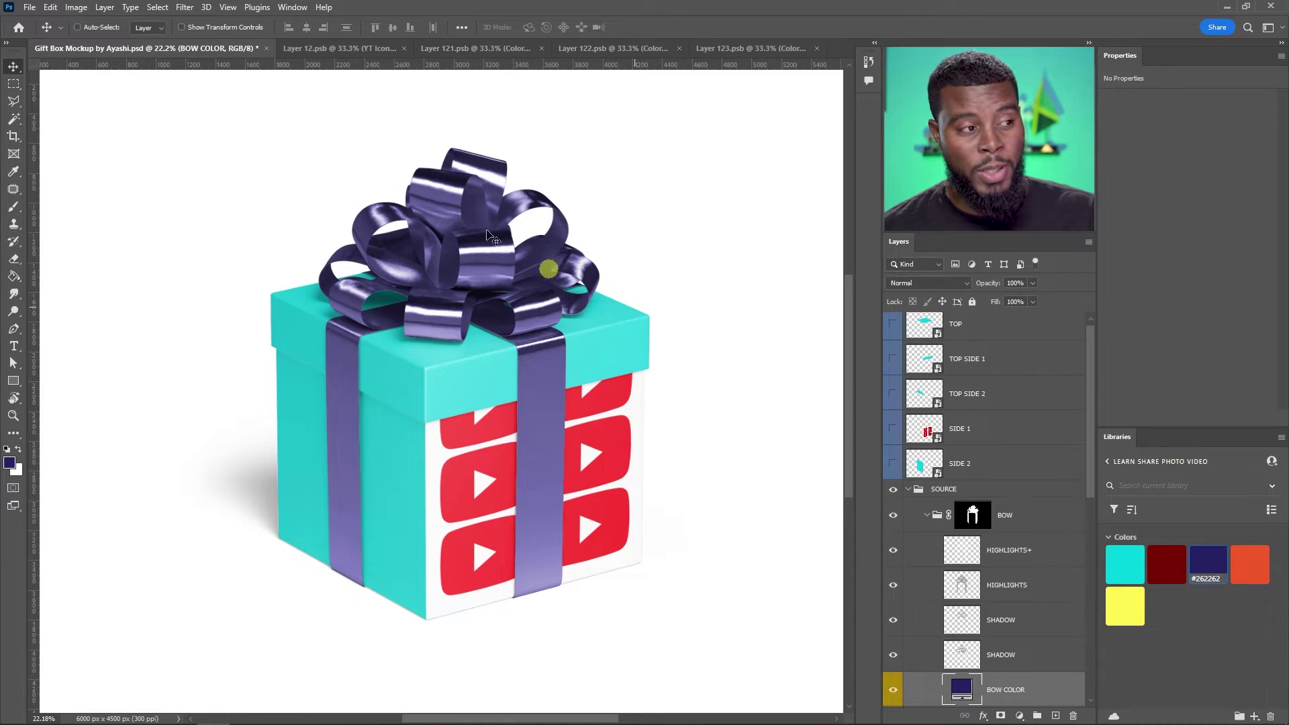
# Copy the YT Icon group together with the white Color Fill 1 layer from Layer 12.psb
pyautogui.click(357, 49)
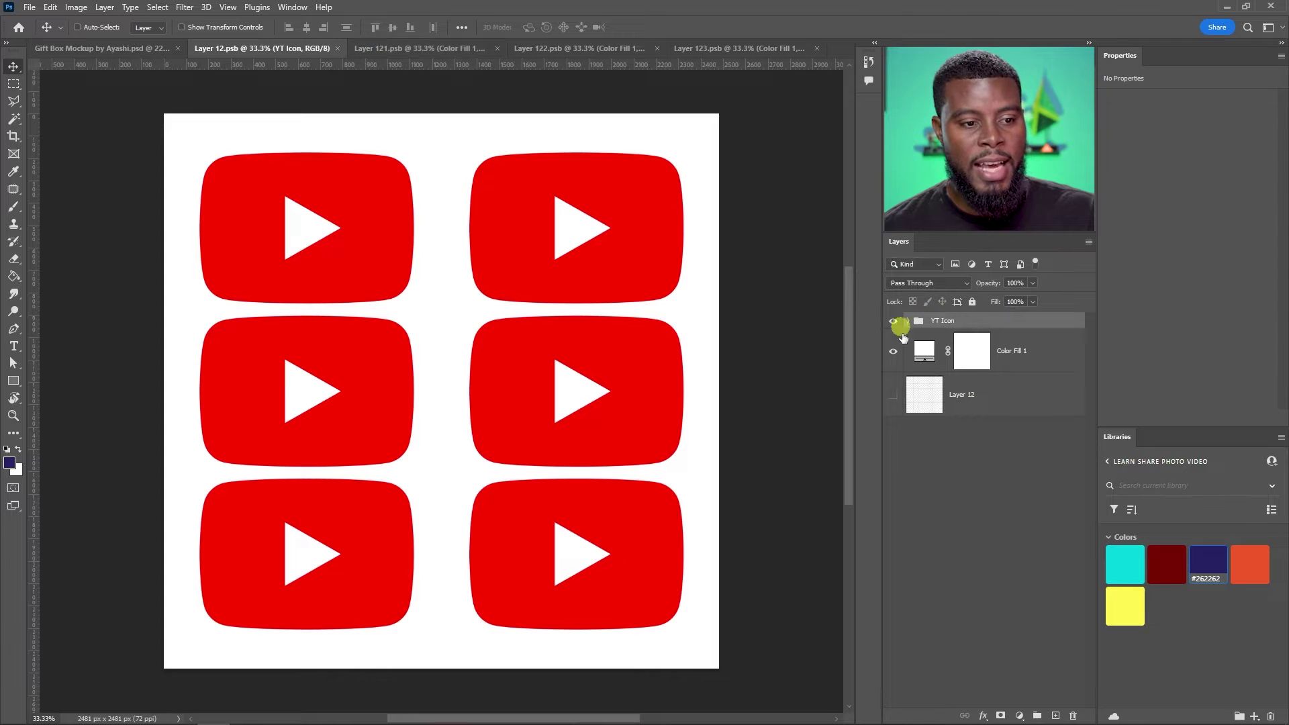
pyautogui.click(1018, 351)
pyautogui.click(898, 353)
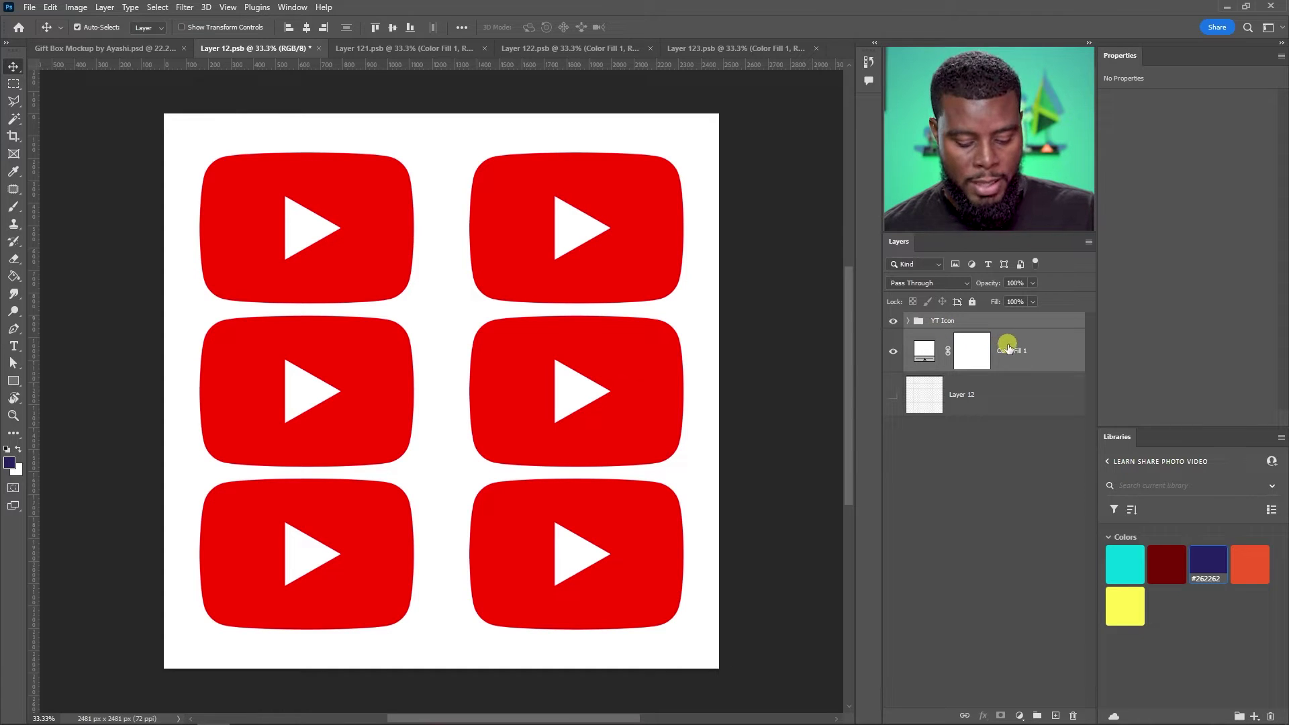
# Identify the SIDE 2 smart object in the gift box mockup by toggling its visibility and open its contents
pyautogui.click(131, 48)
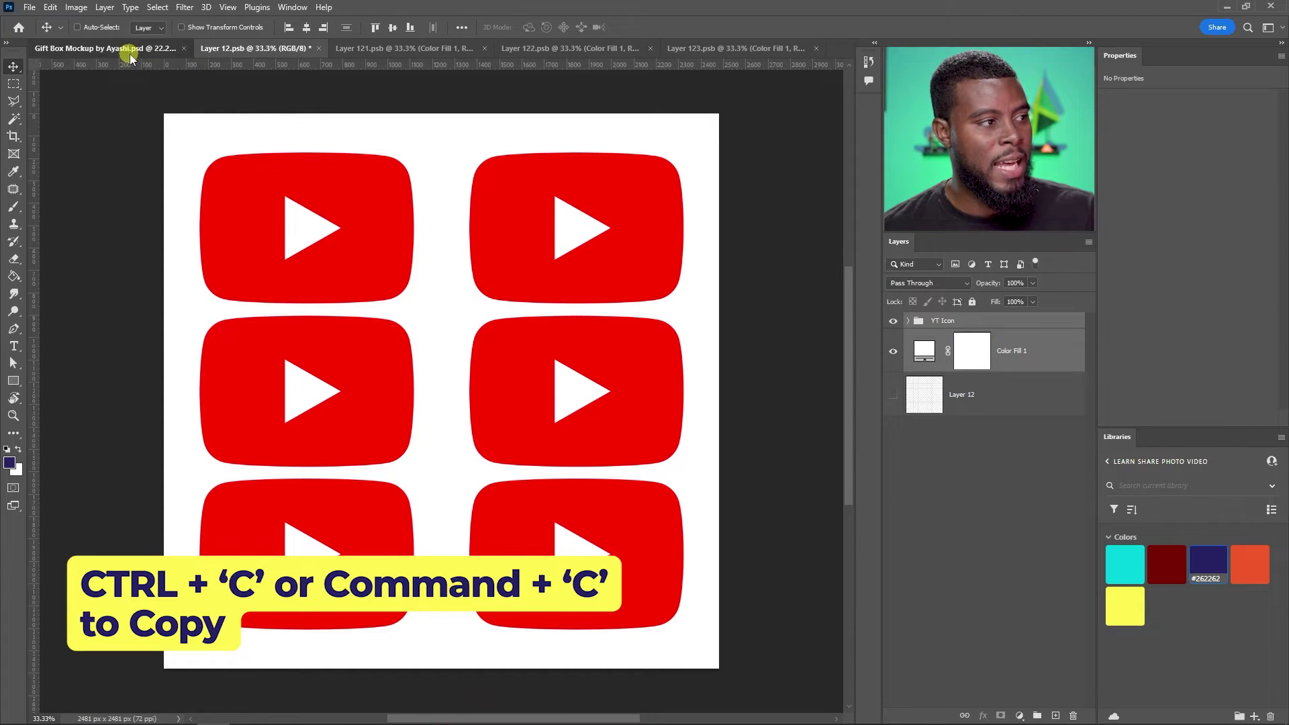
pyautogui.scroll(-3, 969, 579)
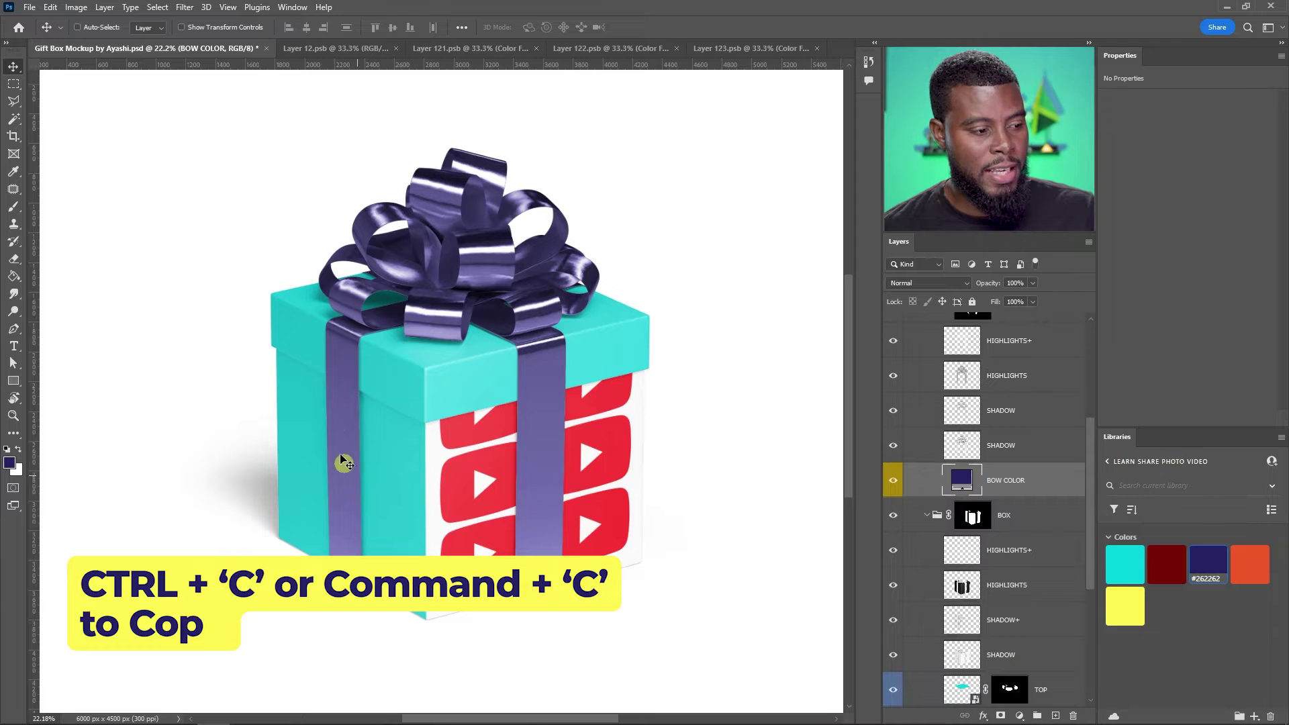
pyautogui.scroll(-2, 932, 599)
pyautogui.scroll(-2, 932, 600)
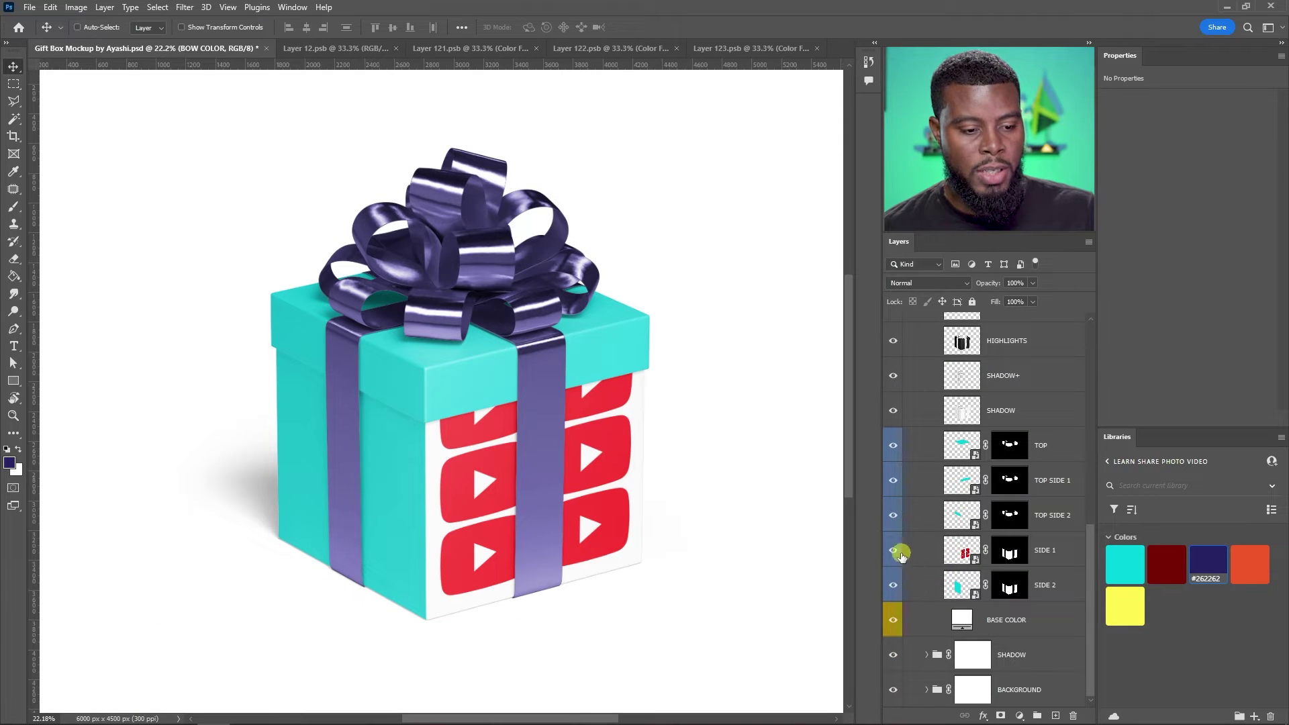
pyautogui.click(893, 585)
pyautogui.click(894, 585)
pyautogui.doubleClick(972, 588)
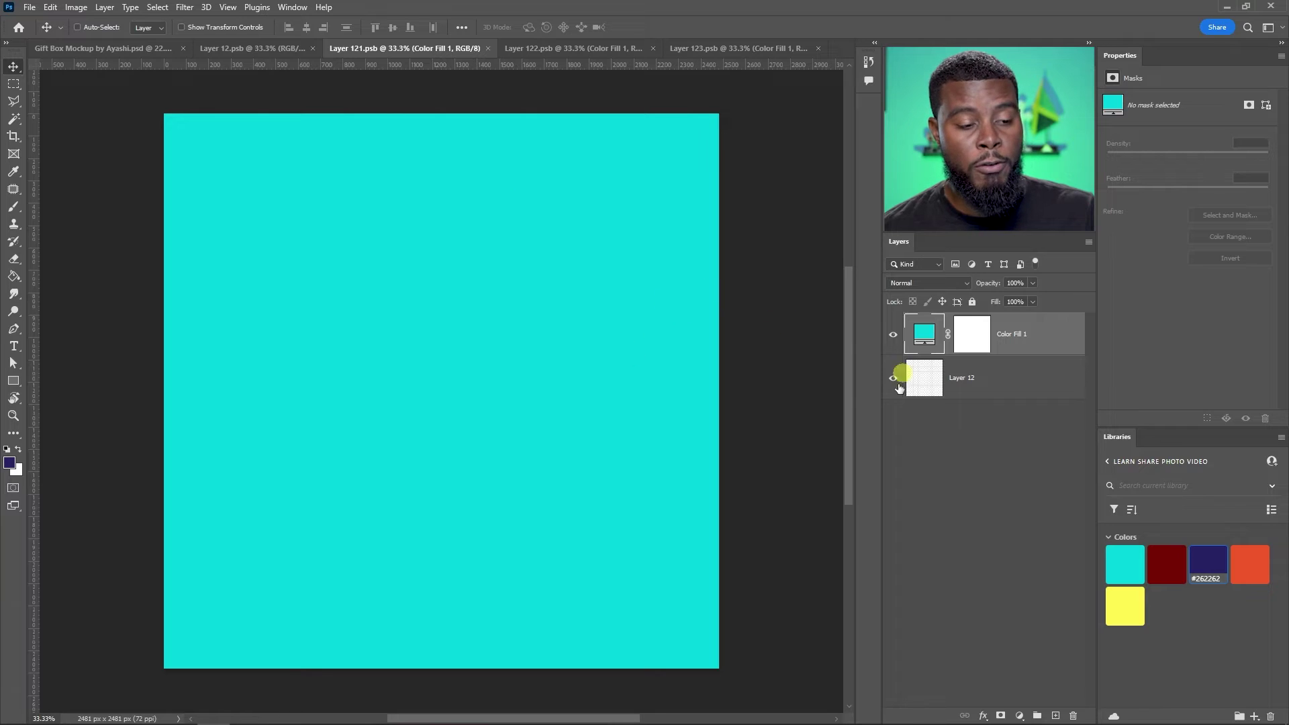
# Hide both existing layers in the SIDE 2 contents, and paste the copied icon pattern at the same coordinates, saving the file
pyautogui.moveTo(894, 342); pyautogui.dragTo(899, 380)
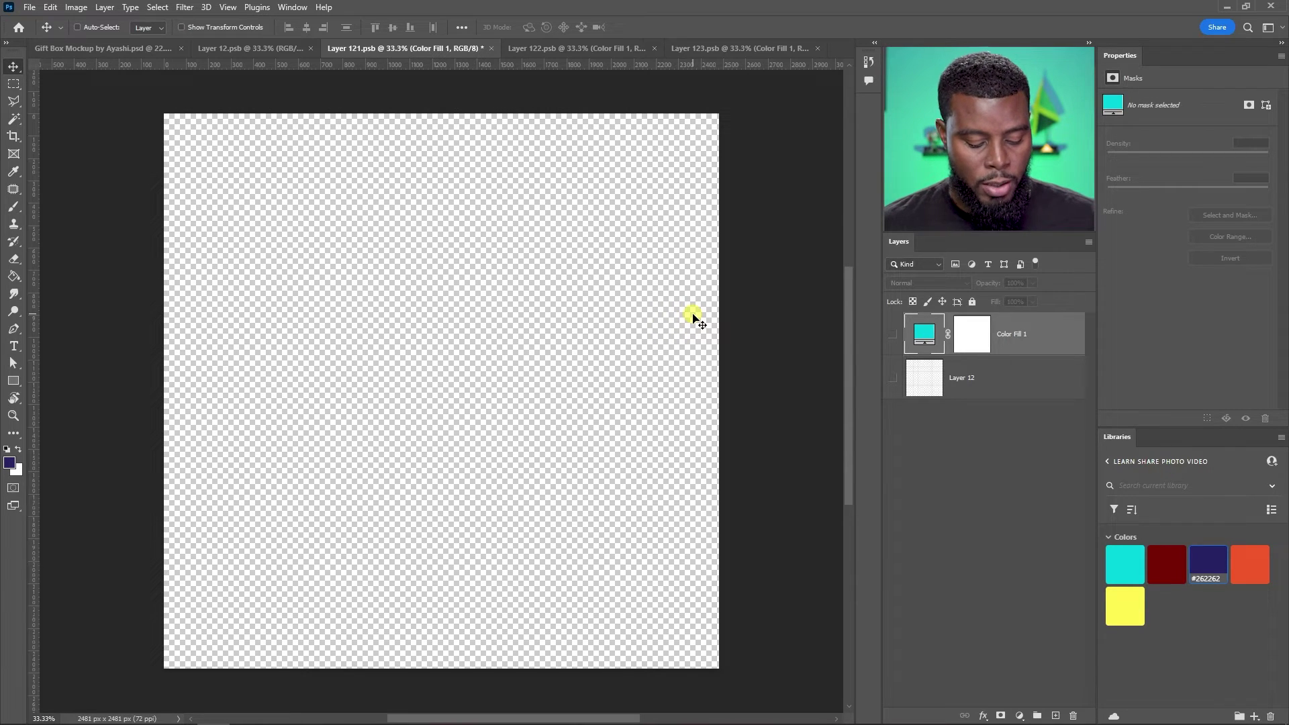
pyautogui.hotkey('ctrl', 'shift', 'v')
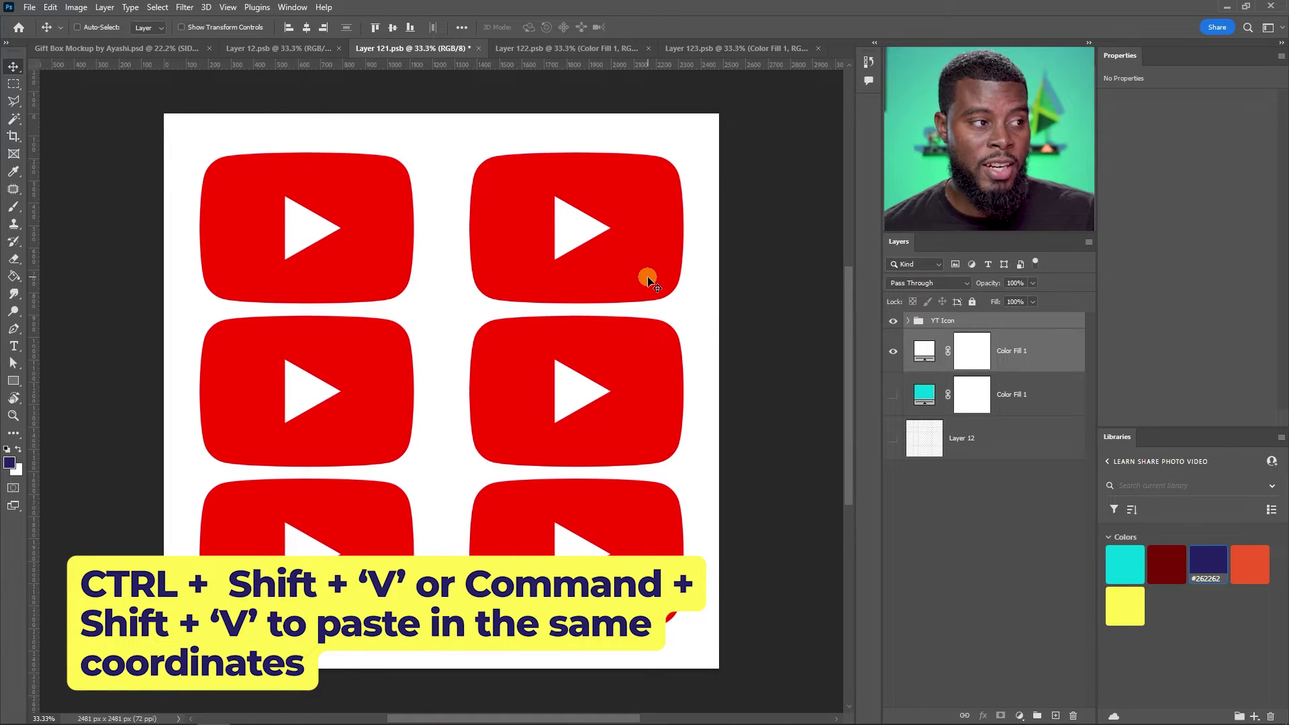
pyautogui.hotkey('ctrl', 's')
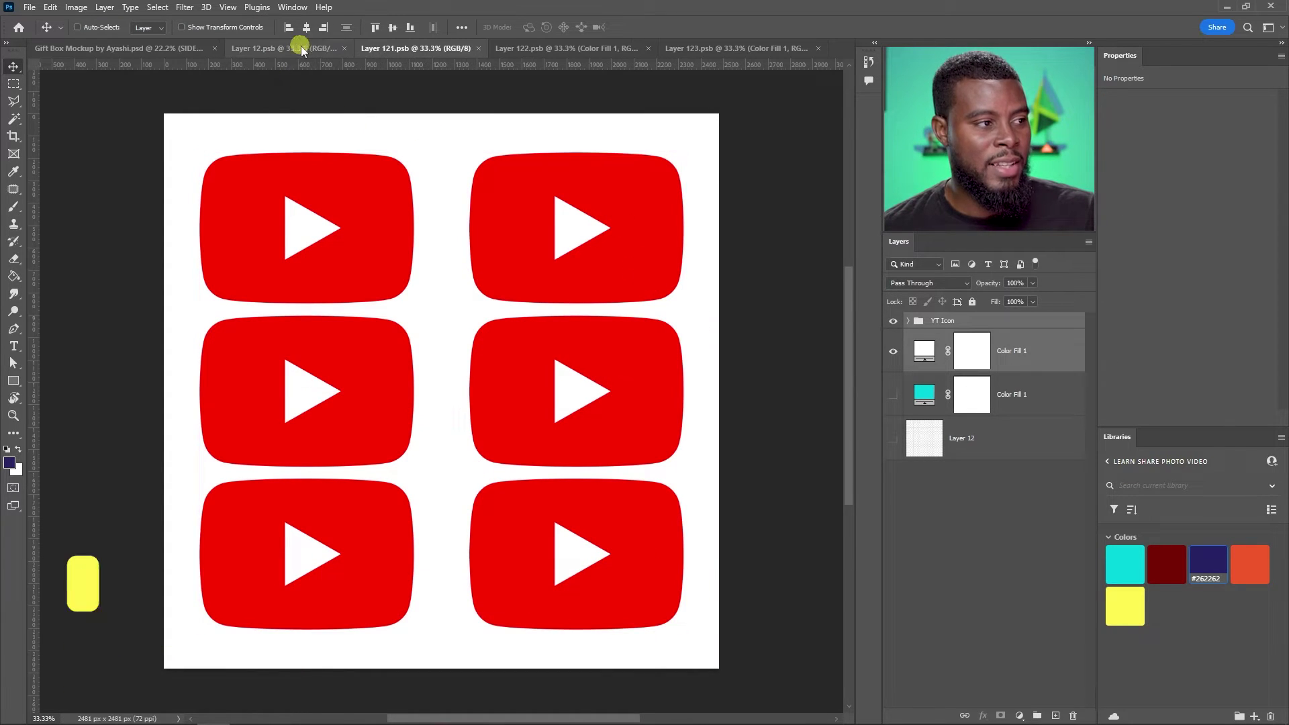
# Close Layer 12.psb with its changes saved and return to the gift box mockup
pyautogui.click(302, 50)
pyautogui.click(349, 48)
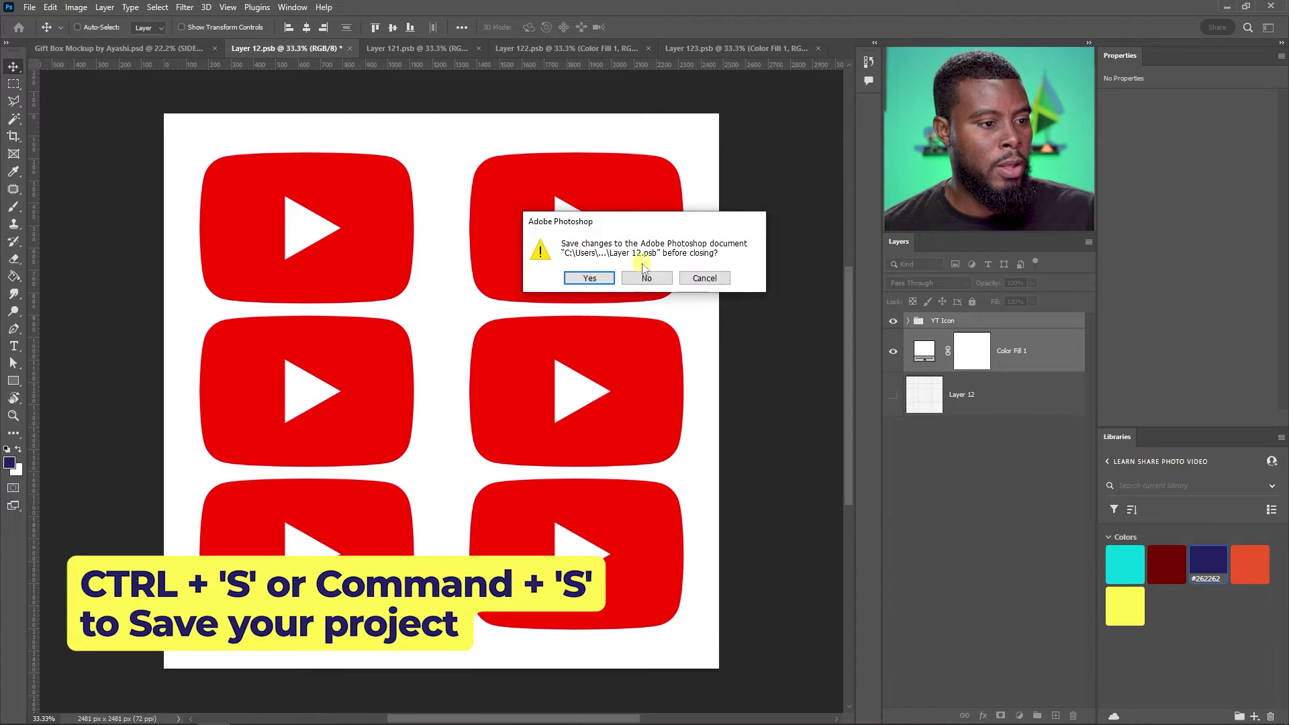
pyautogui.press('Return')
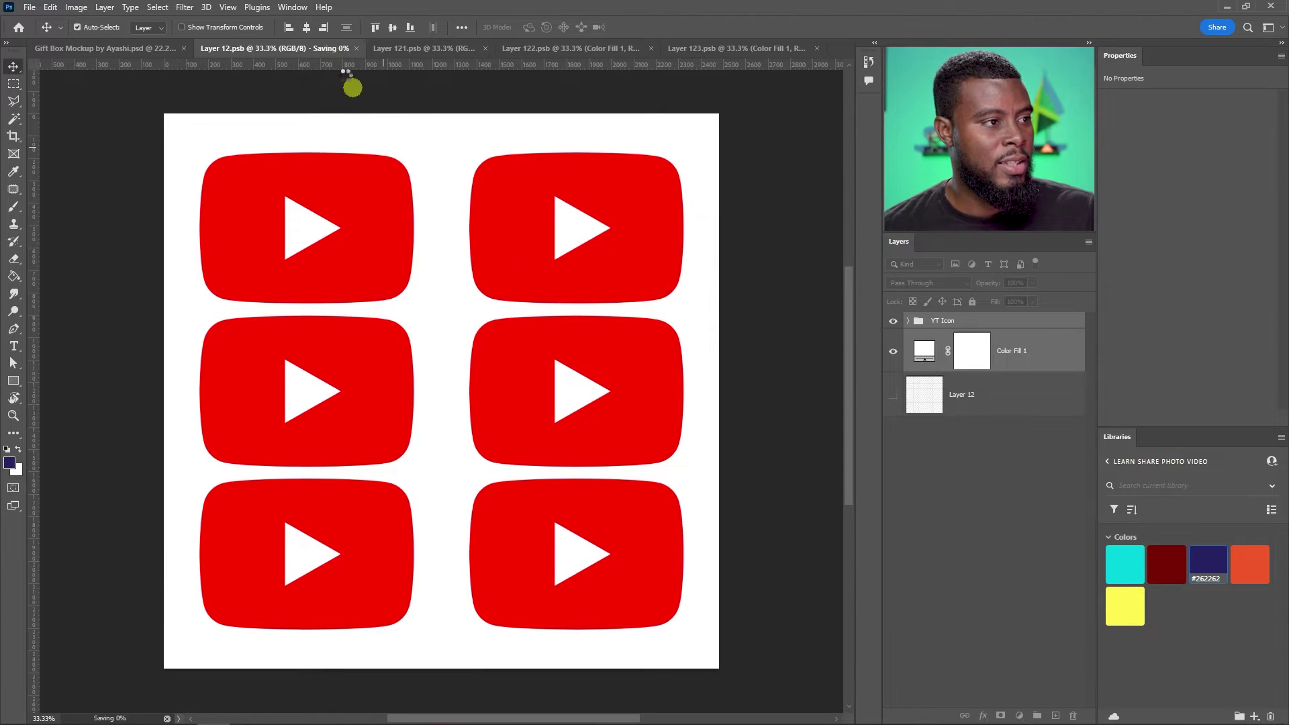
pyautogui.click(205, 53)
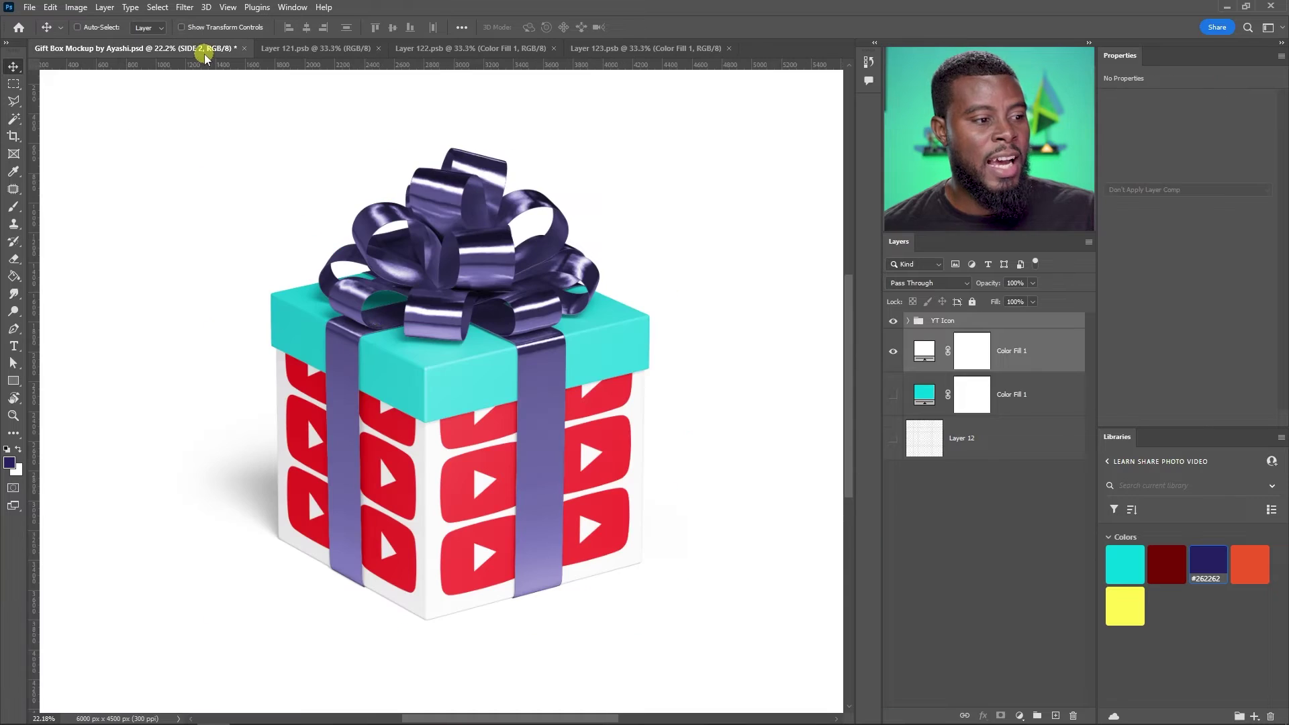
# Identify the lid's TOP smart object in the mockup by toggling its visibility and open its contents
pyautogui.keyDown('ctrl'); pyautogui.click(490, 535); pyautogui.keyUp('ctrl')
pyautogui.scroll(2, 417, 517)
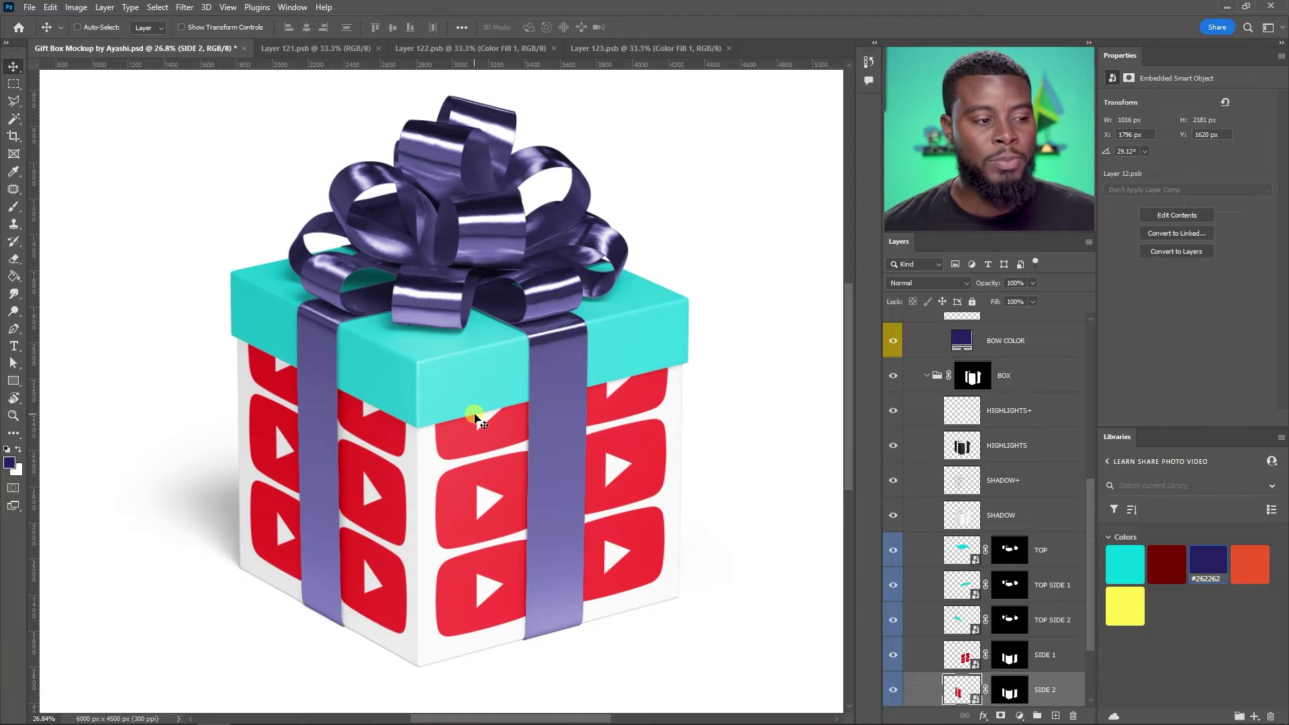
pyautogui.scroll(-3, 926, 501)
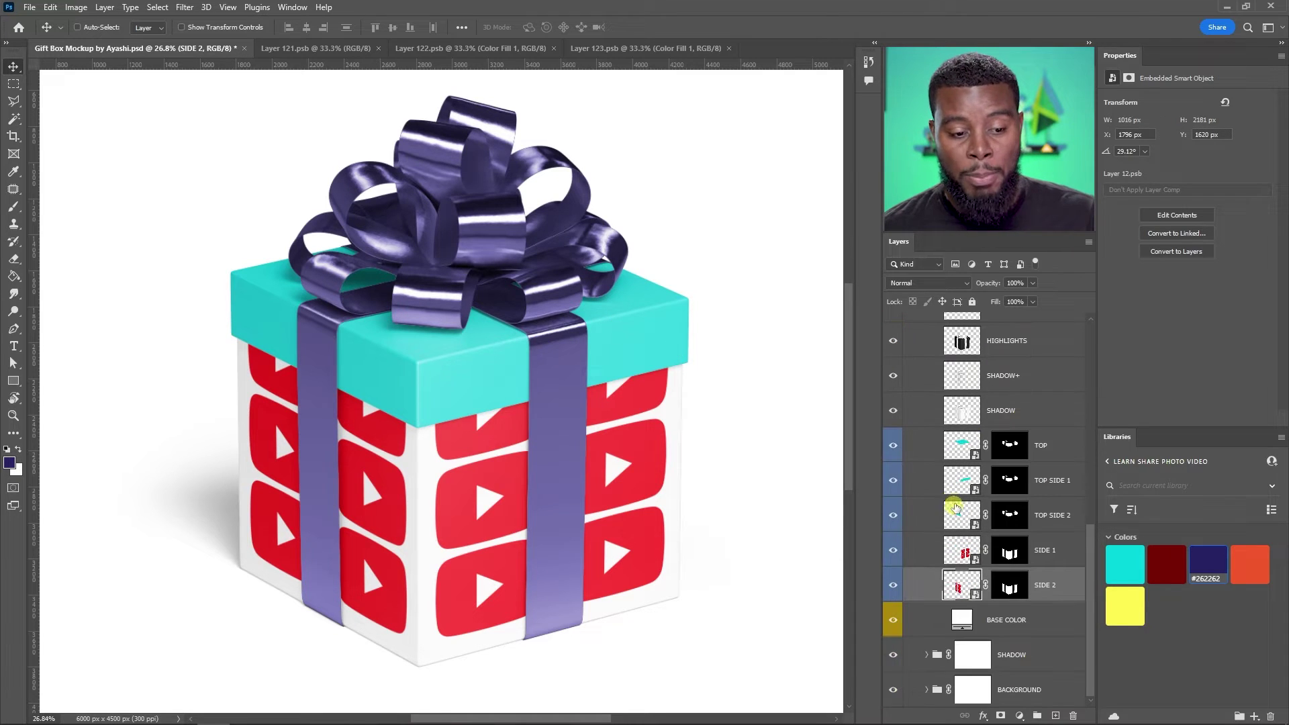
pyautogui.scroll(1, 947, 464)
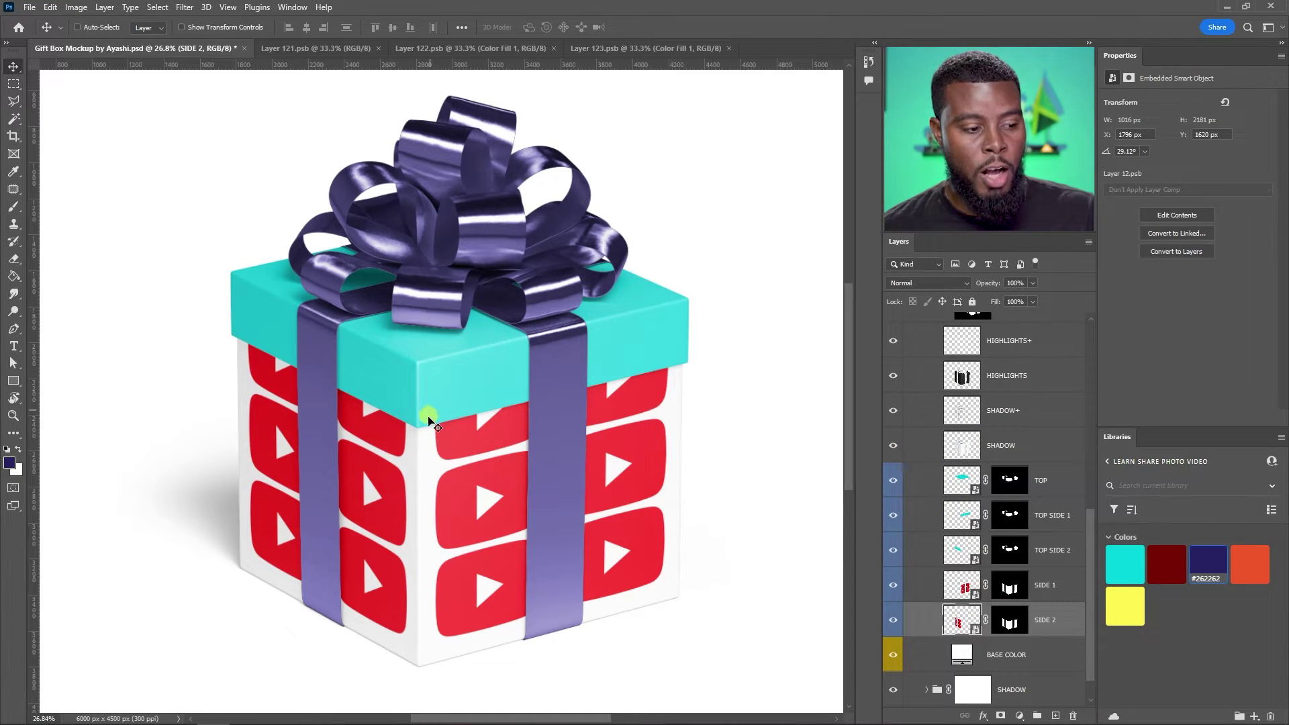
pyautogui.click(898, 482)
pyautogui.click(899, 482)
pyautogui.doubleClick(974, 487)
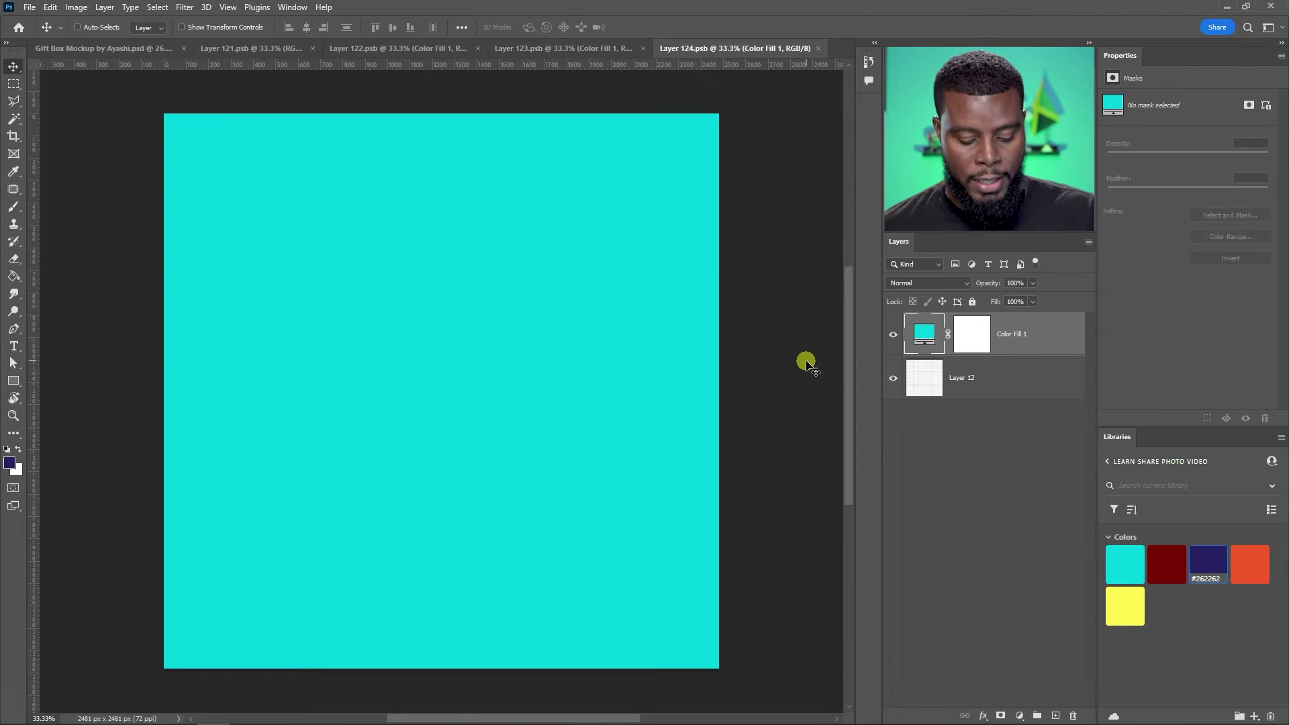
# Paste the copied YouTube icon pattern at the same coordinates in the TOP contents and save it to update the mockup
pyautogui.hotkey('ctrl', 'shift', 'v')
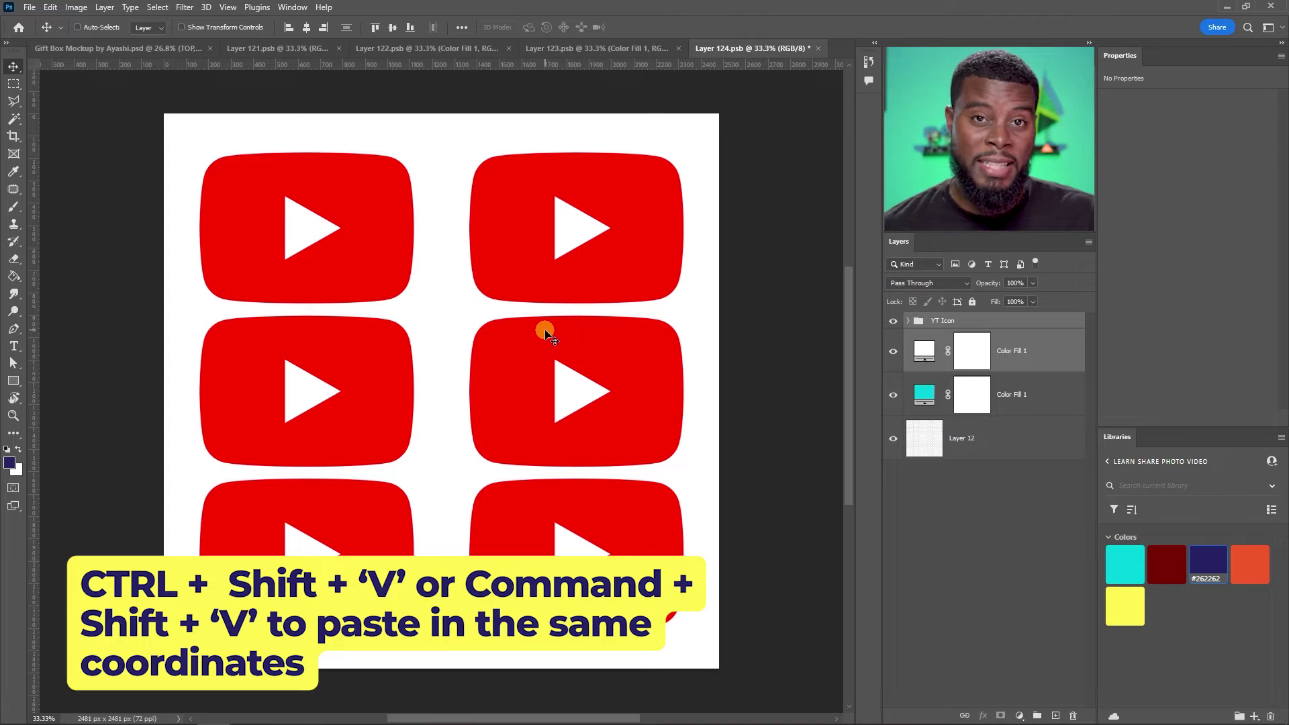
pyautogui.hotkey('ctrl', 's')
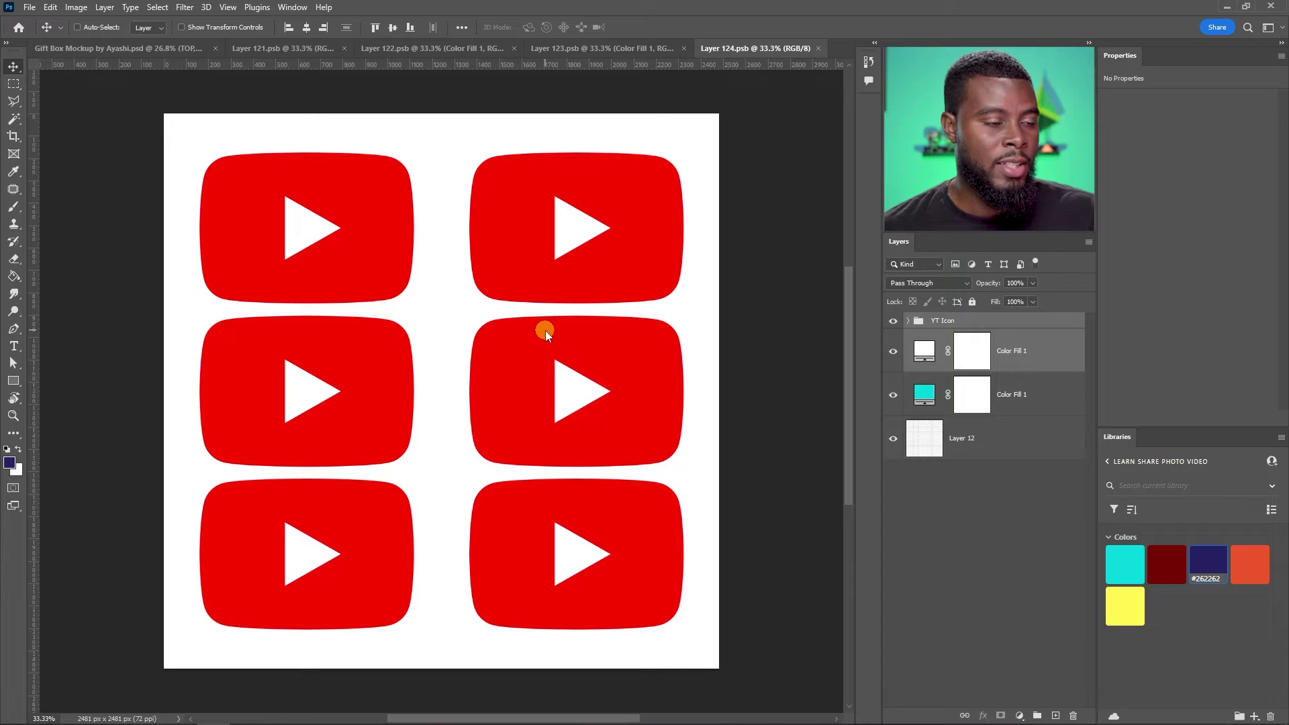
pyautogui.click(144, 48)
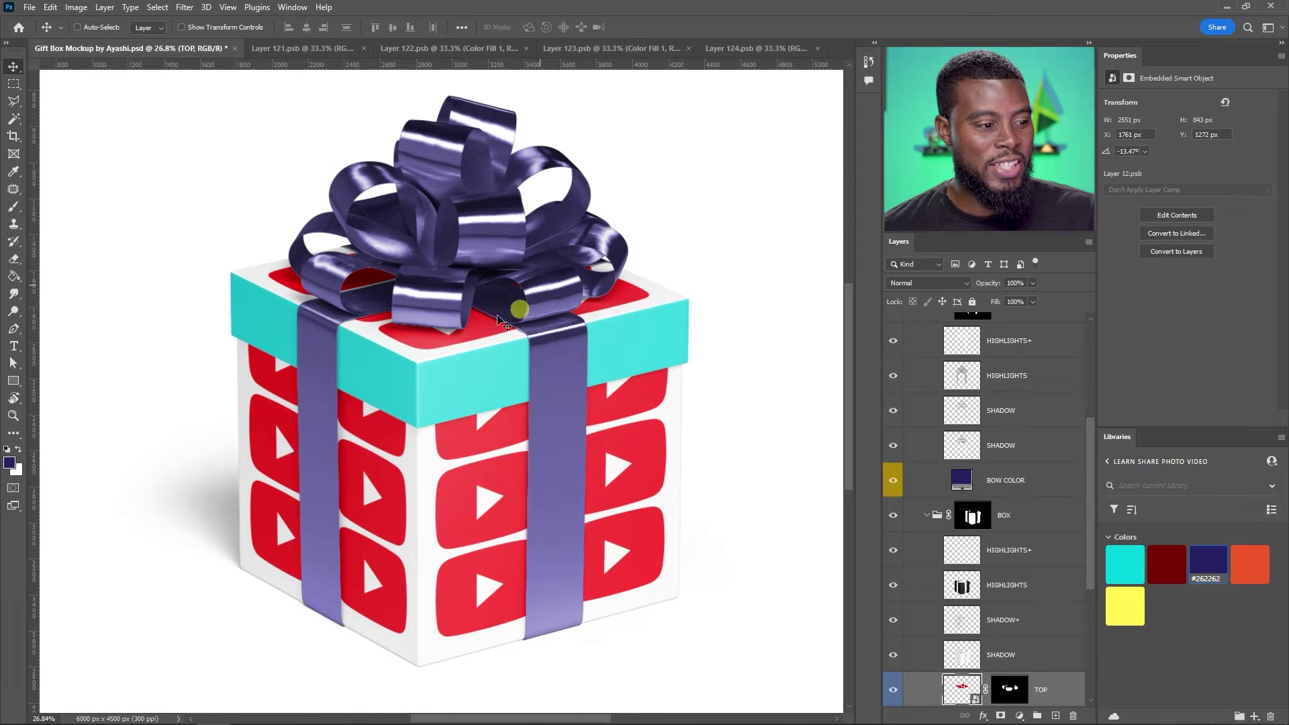
# Close the finished contents files Layer 124.psb and Layer 121.psb, and bring up Layer 122.psb
pyautogui.click(580, 52)
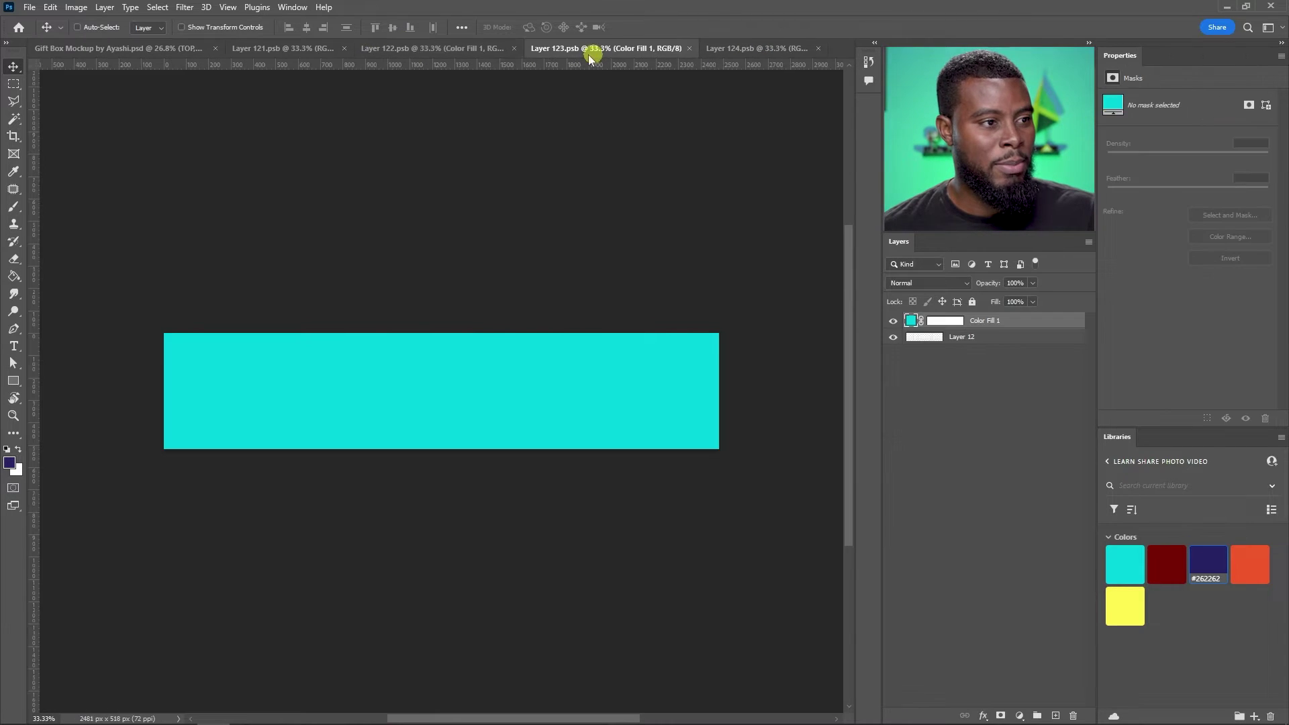
pyautogui.click(734, 52)
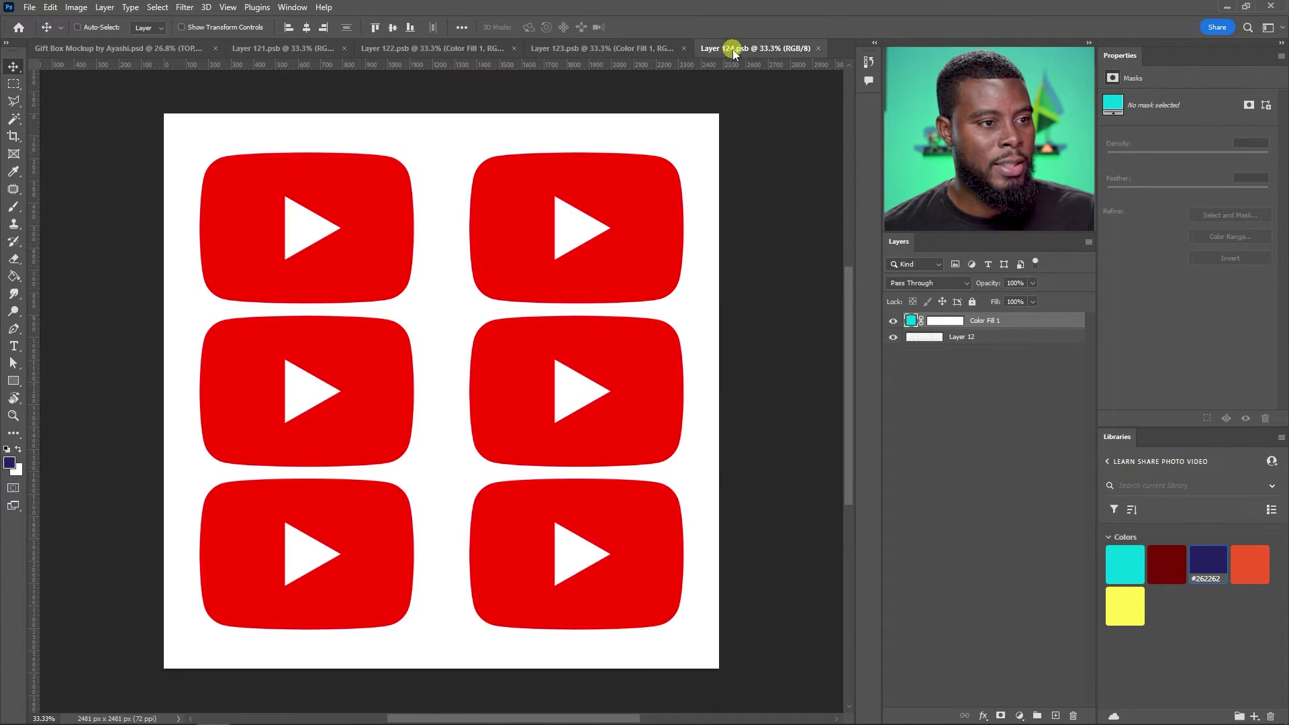
pyautogui.click(819, 48)
pyautogui.click(392, 50)
pyautogui.click(322, 50)
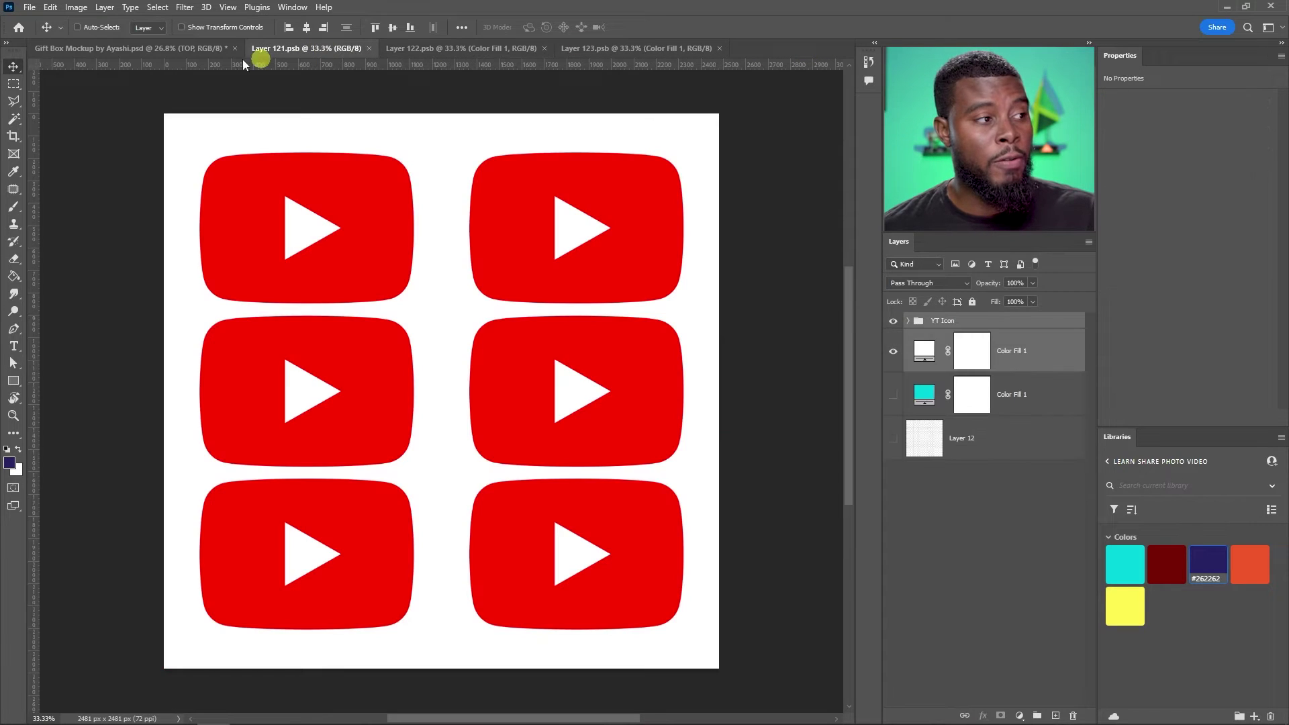
pyautogui.click(172, 50)
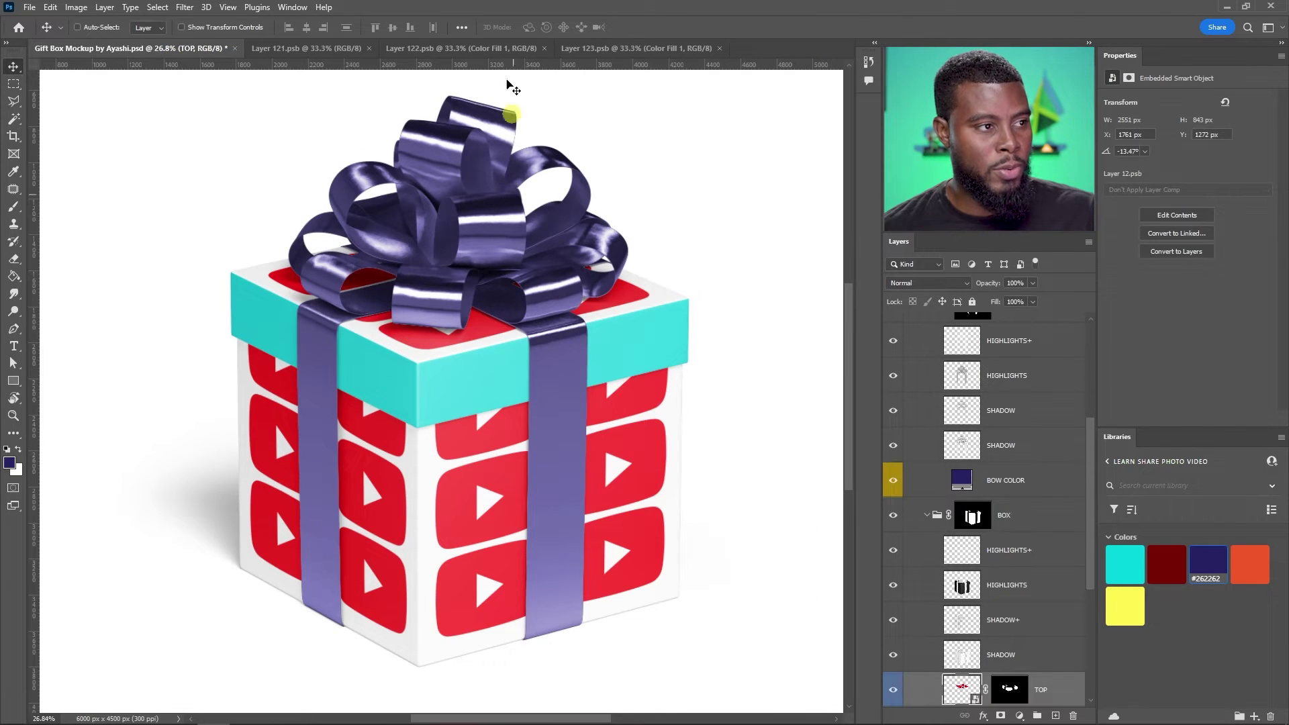
pyautogui.click(322, 48)
pyautogui.click(434, 51)
pyautogui.click(369, 49)
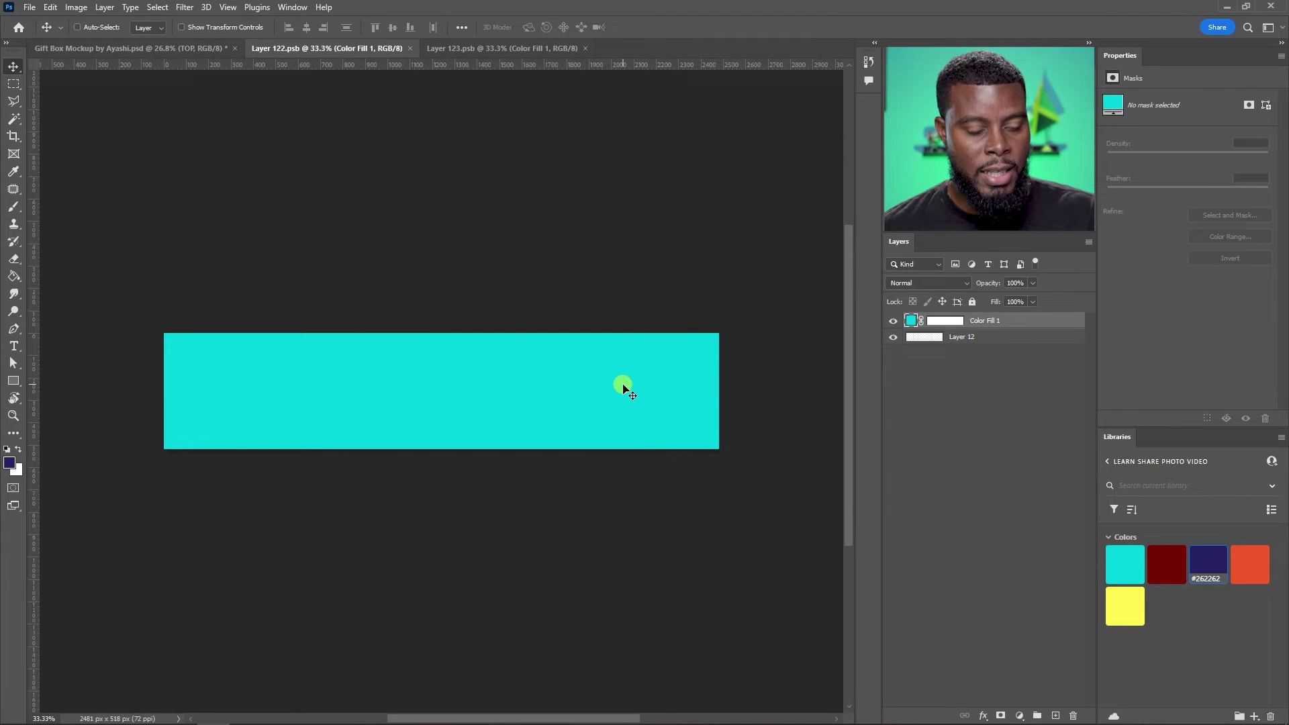
# Paste the copied YouTube icon pattern in place in Layer 122.psb and scale its two visible icons down to 60%
pyautogui.press('ctrl')
pyautogui.hotkey('ctrl', 'shift', 'v')
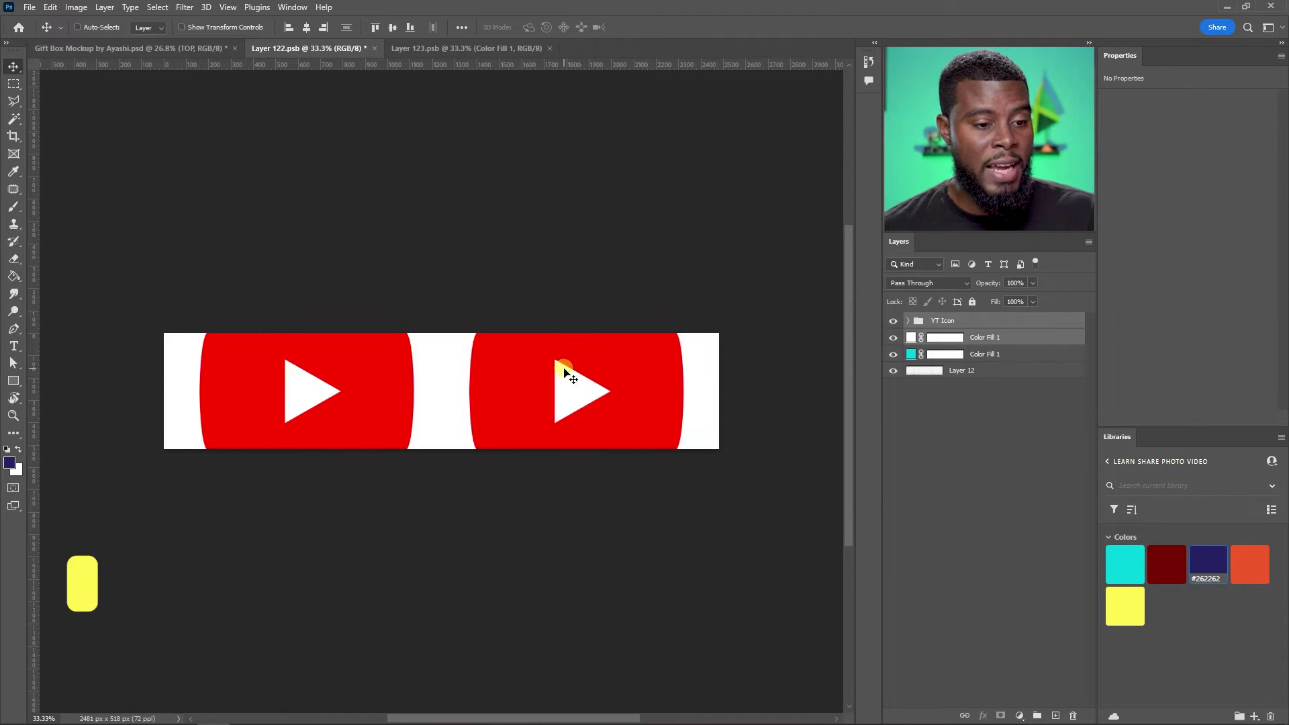
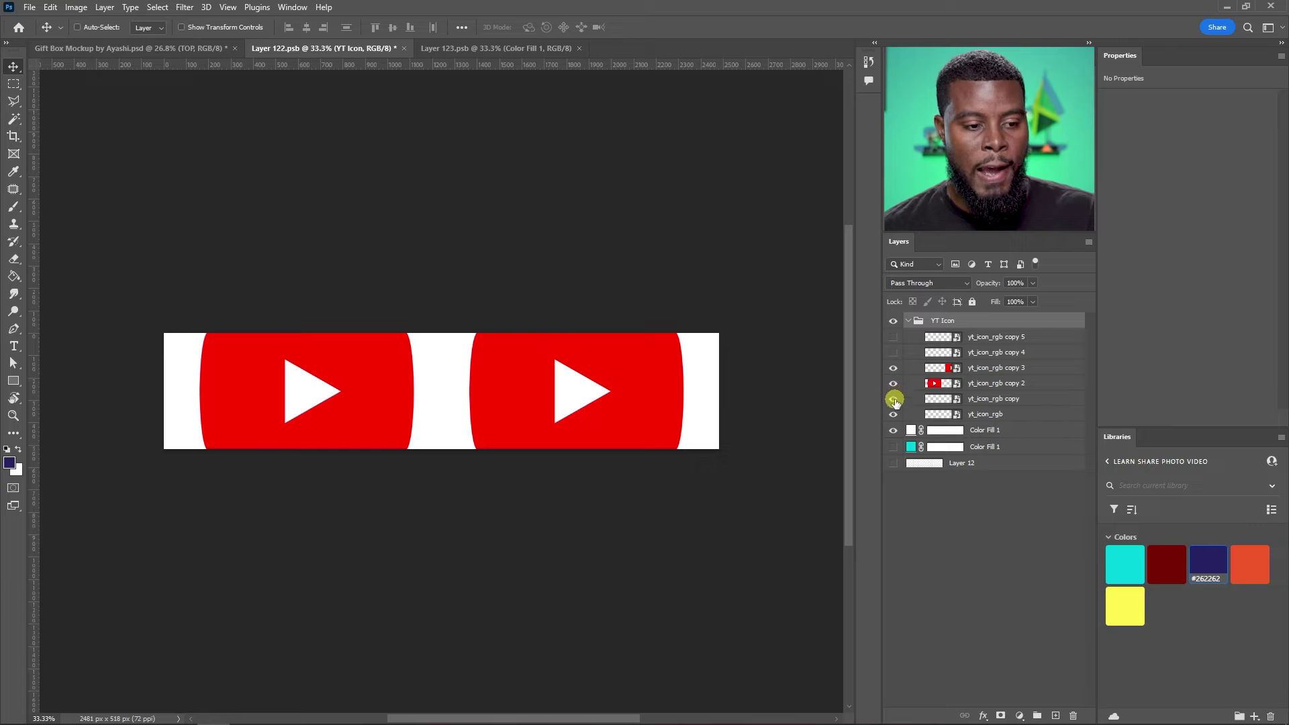
pyautogui.keyDown('shift'); pyautogui.click(980, 384); pyautogui.keyUp('shift')
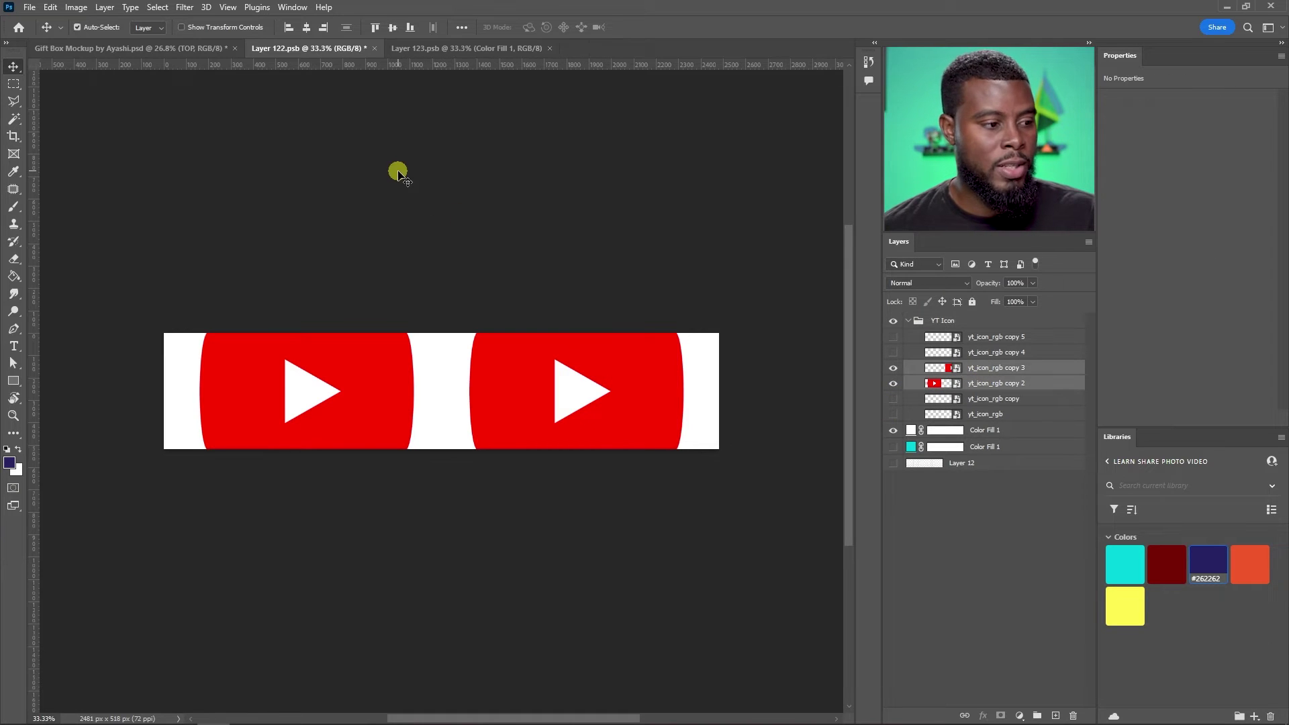
pyautogui.hotkey('ctrl', 't')
pyautogui.doubleClick(252, 26)
pyautogui.write('90')
pyautogui.press('Return')
pyautogui.write('70')
pyautogui.press('Return')
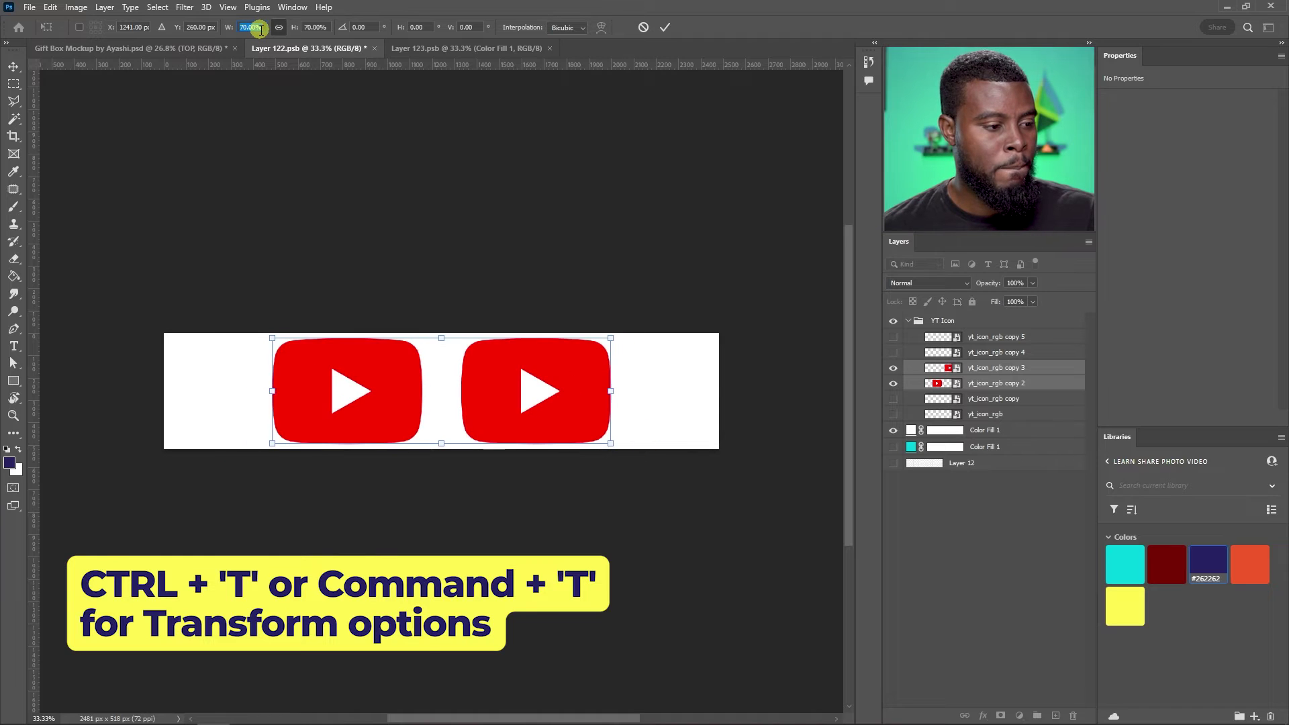
pyautogui.write('60')
pyautogui.press('Return')
pyautogui.press('Return')
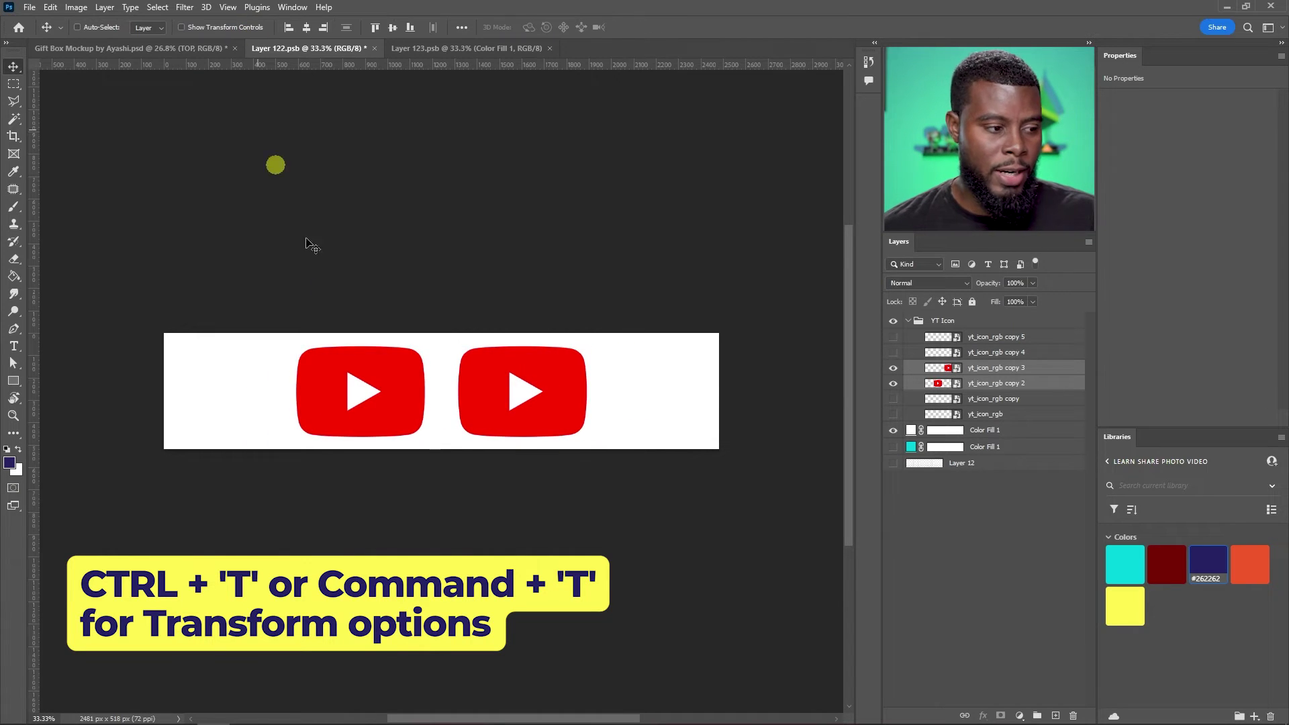
# Shift the two icons toward the left end of the banner and place a duplicate right of them with equal 148 px gaps
pyautogui.moveTo(512, 397); pyautogui.dragTo(415, 401)
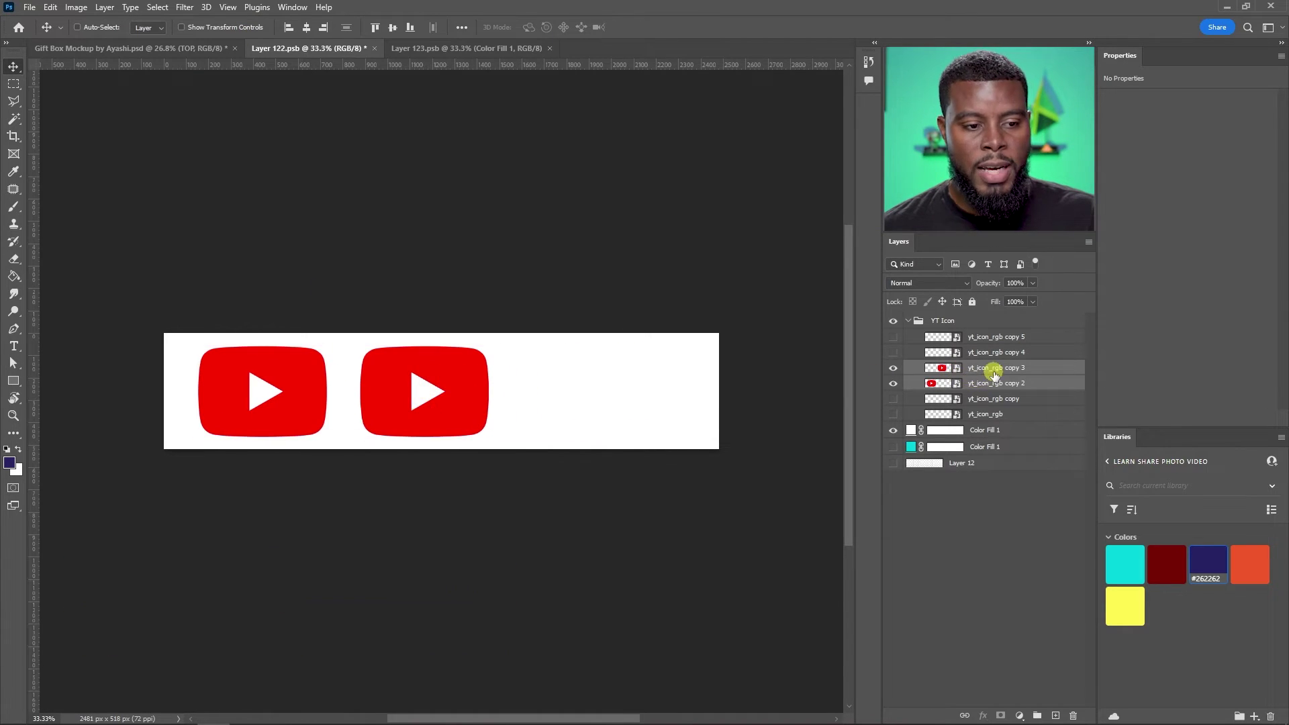
pyautogui.click(990, 368)
pyautogui.rightClick(974, 371)
pyautogui.click(972, 370)
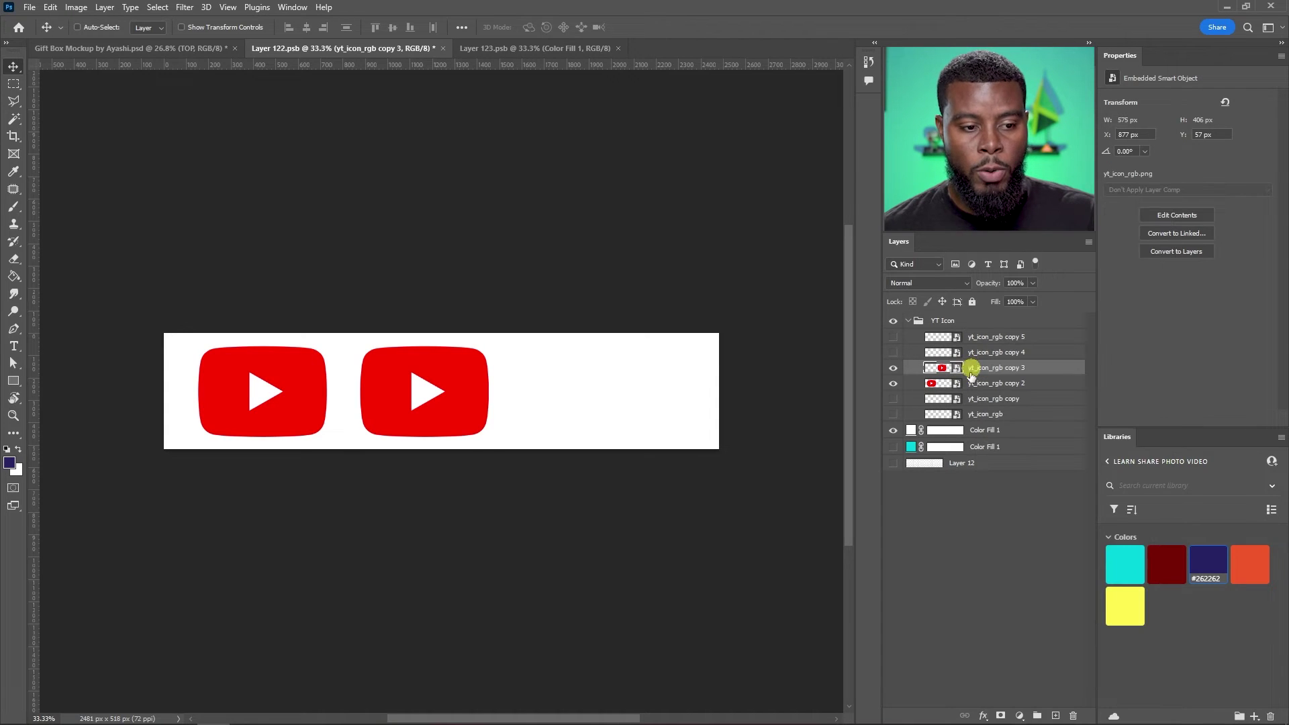
pyautogui.hotkey('ctrl', 'j')
pyautogui.moveTo(460, 394); pyautogui.dragTo(631, 391)
pyautogui.scroll(3, 603, 397)
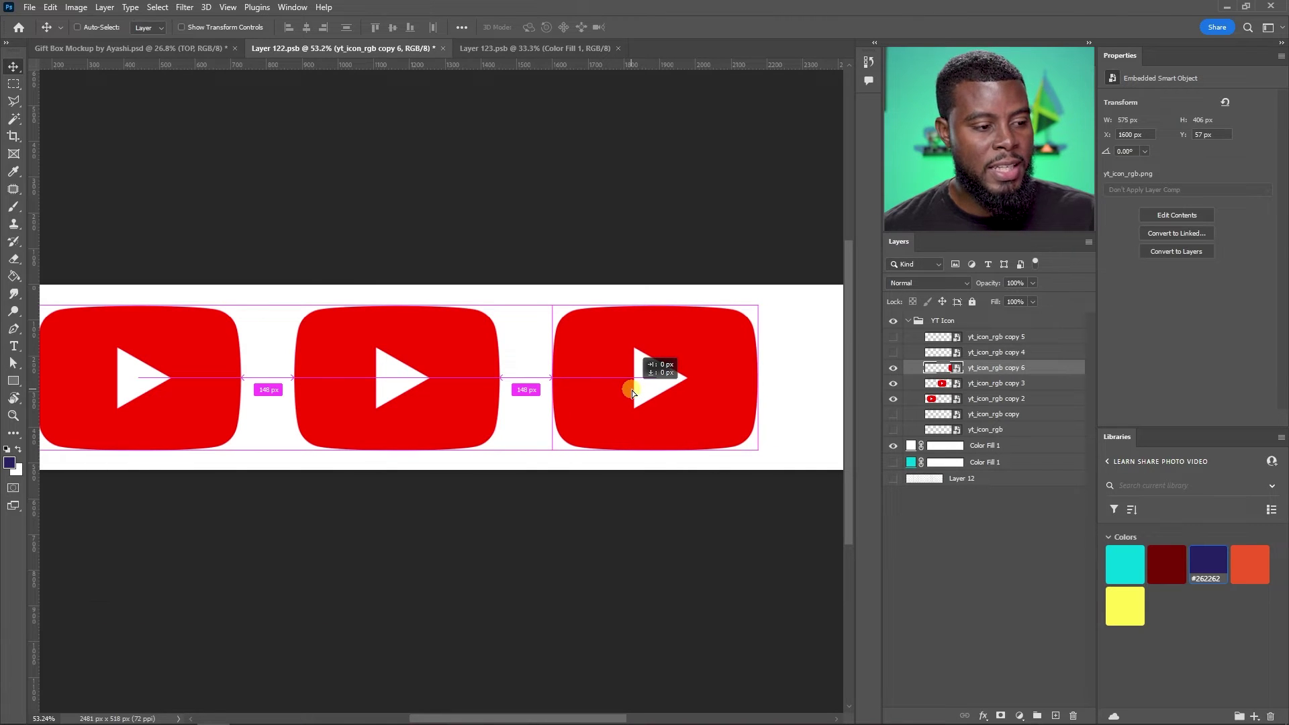
pyautogui.moveTo(632, 389); pyautogui.dragTo(631, 389)
pyautogui.scroll(-2, 573, 356)
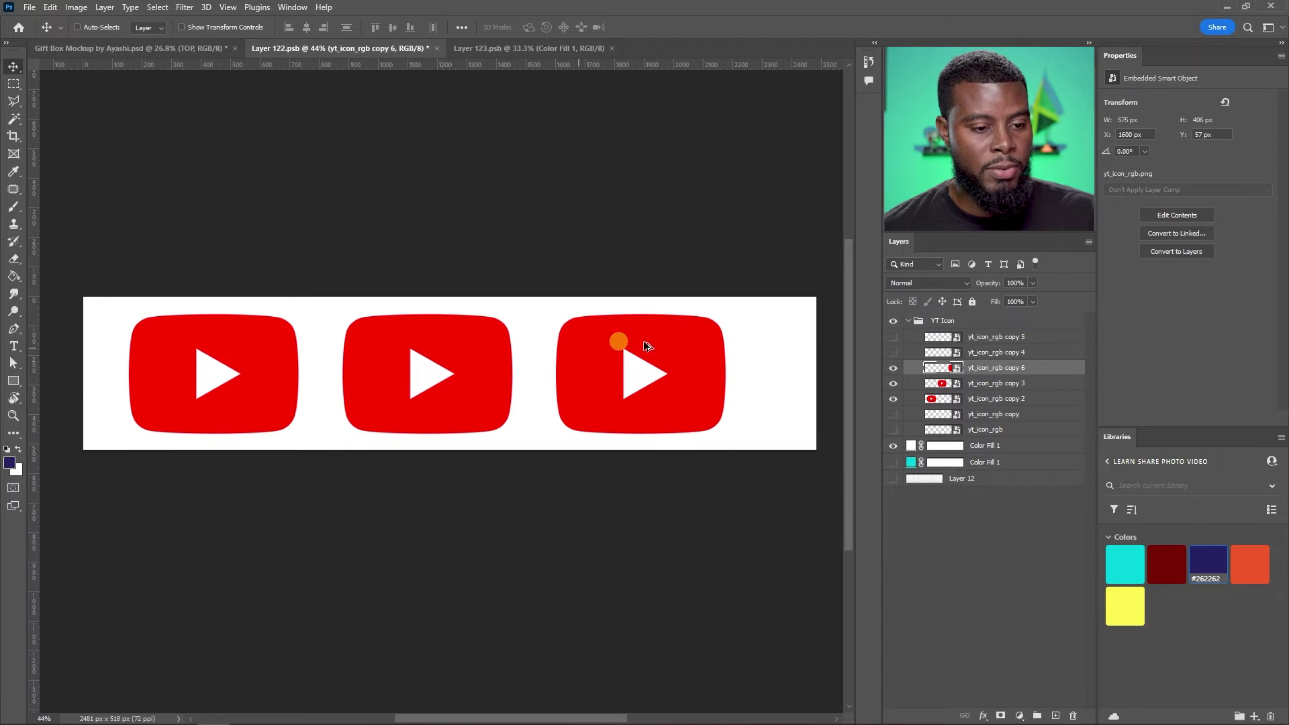
# Delete the four hidden icon layers yt_icon_rgb copy 4, copy 5, copy and yt_icon_rgb from the YT Icon group
pyautogui.click(992, 354)
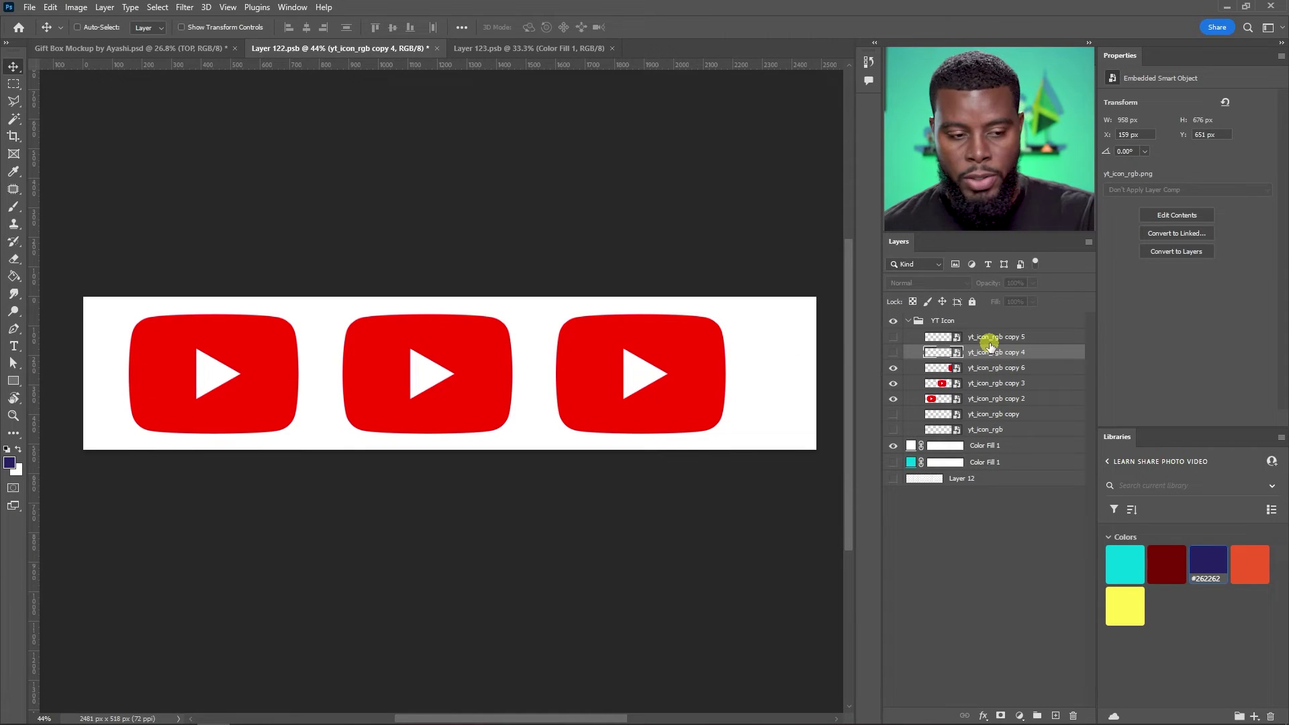
pyautogui.press('Delete')
pyautogui.press('Delete')
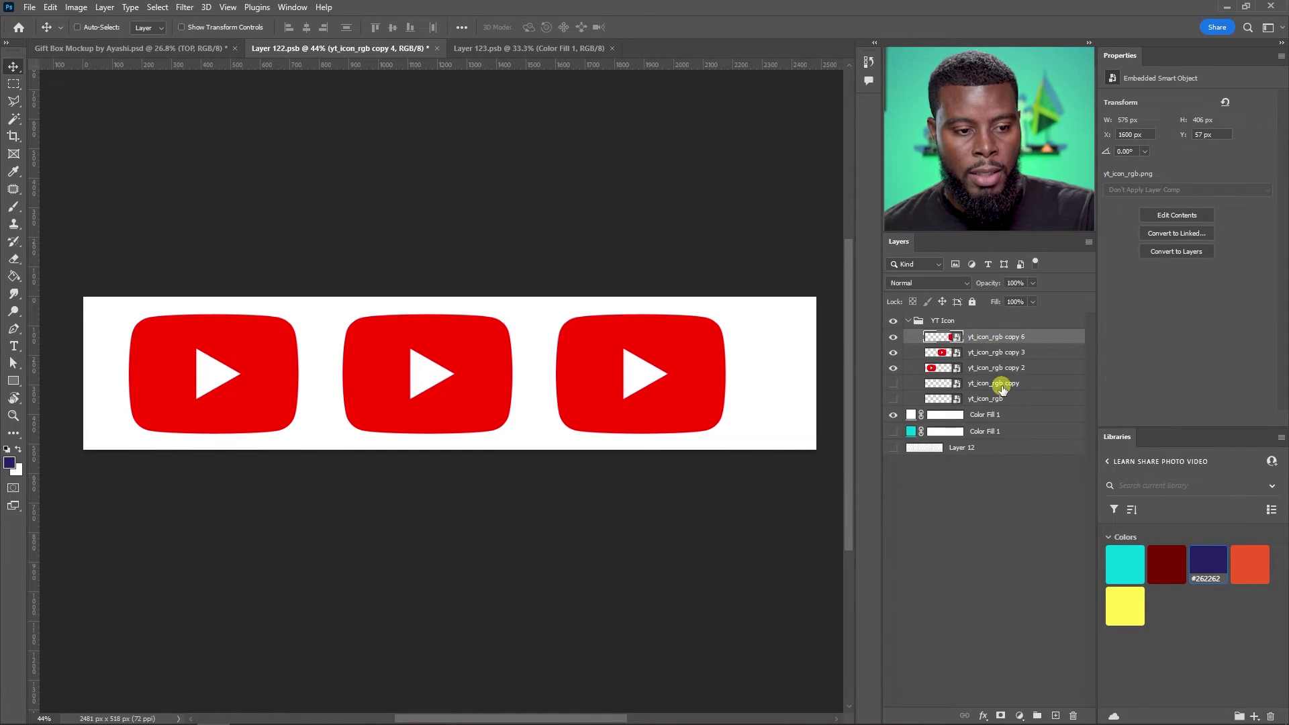
pyautogui.click(999, 383)
pyautogui.press('Delete')
pyautogui.press('Delete')
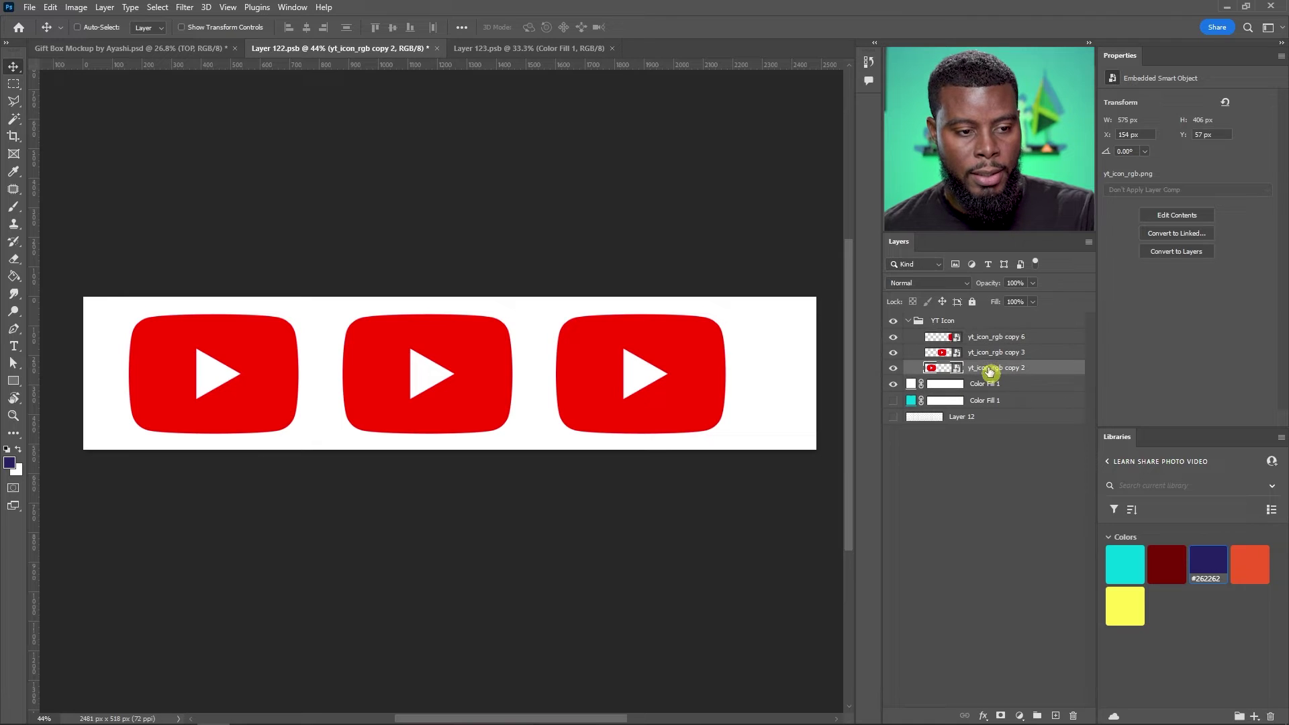
# Centre the whole YT Icon group on the banner and save Layer 122.psb
pyautogui.click(955, 324)
pyautogui.click(910, 321)
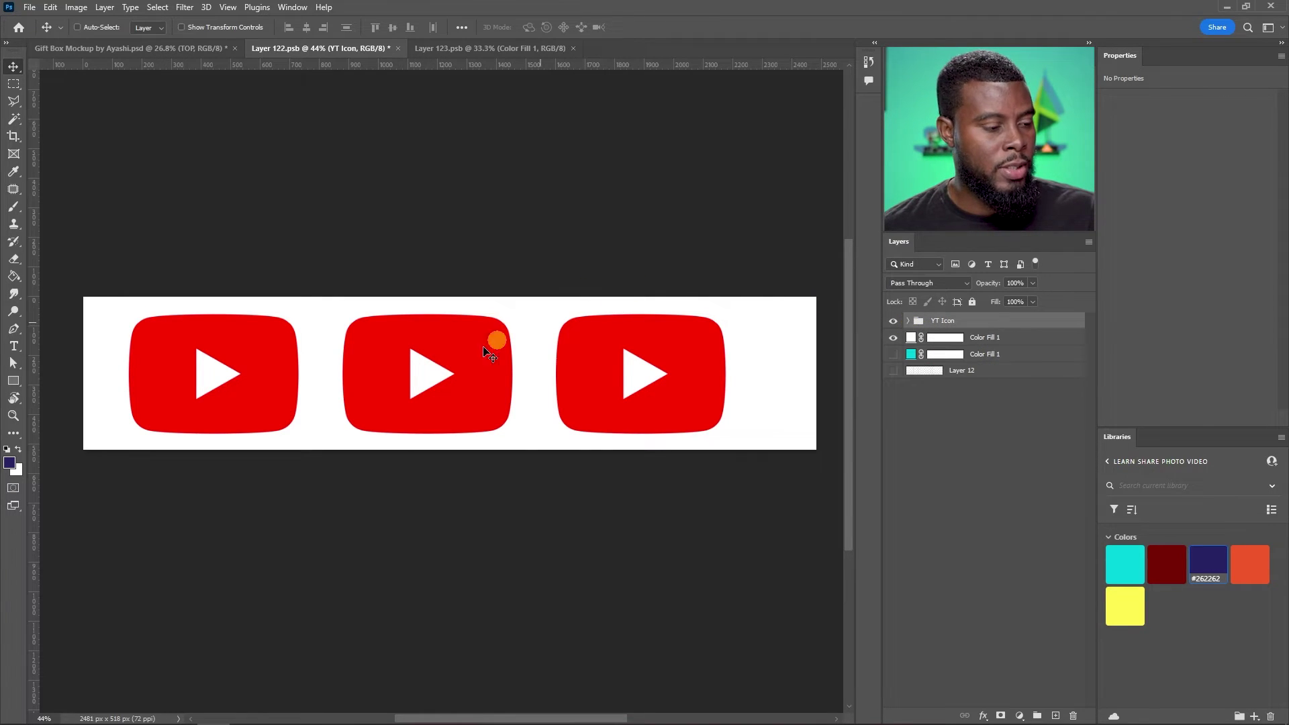
pyautogui.hotkey('ctrl', 't')
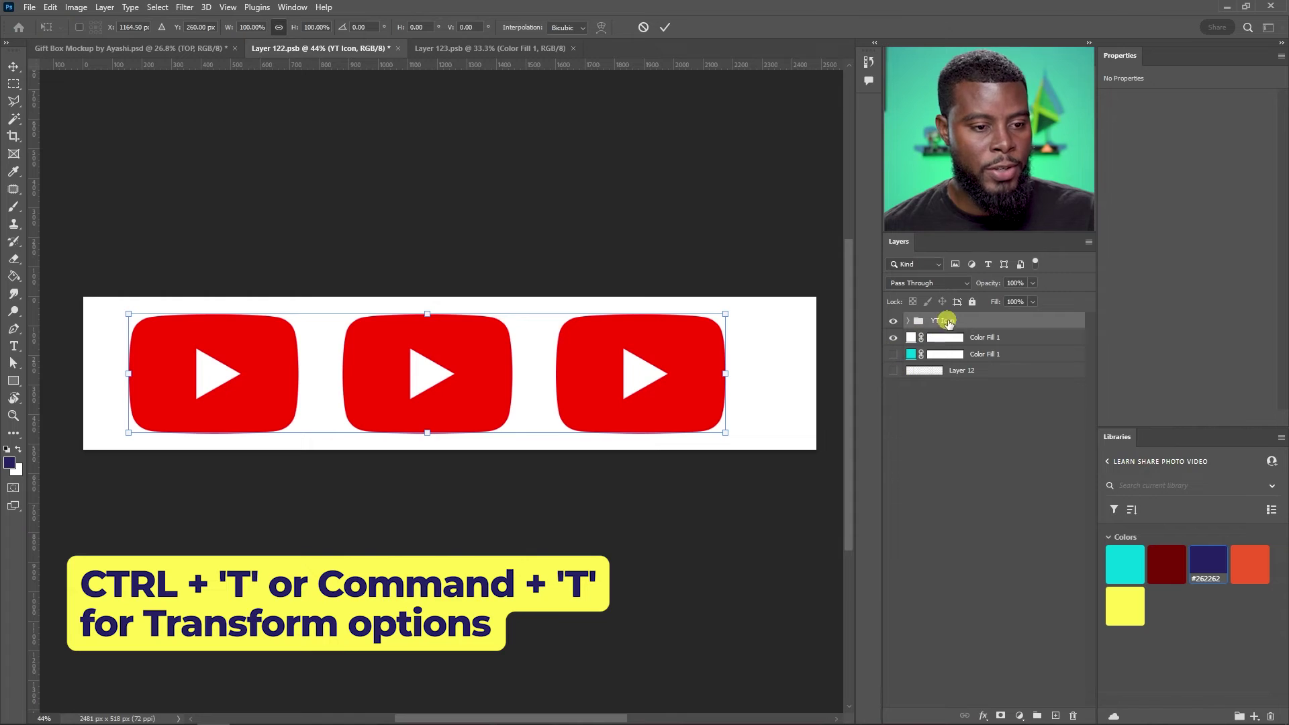
pyautogui.moveTo(465, 360); pyautogui.dragTo(489, 353)
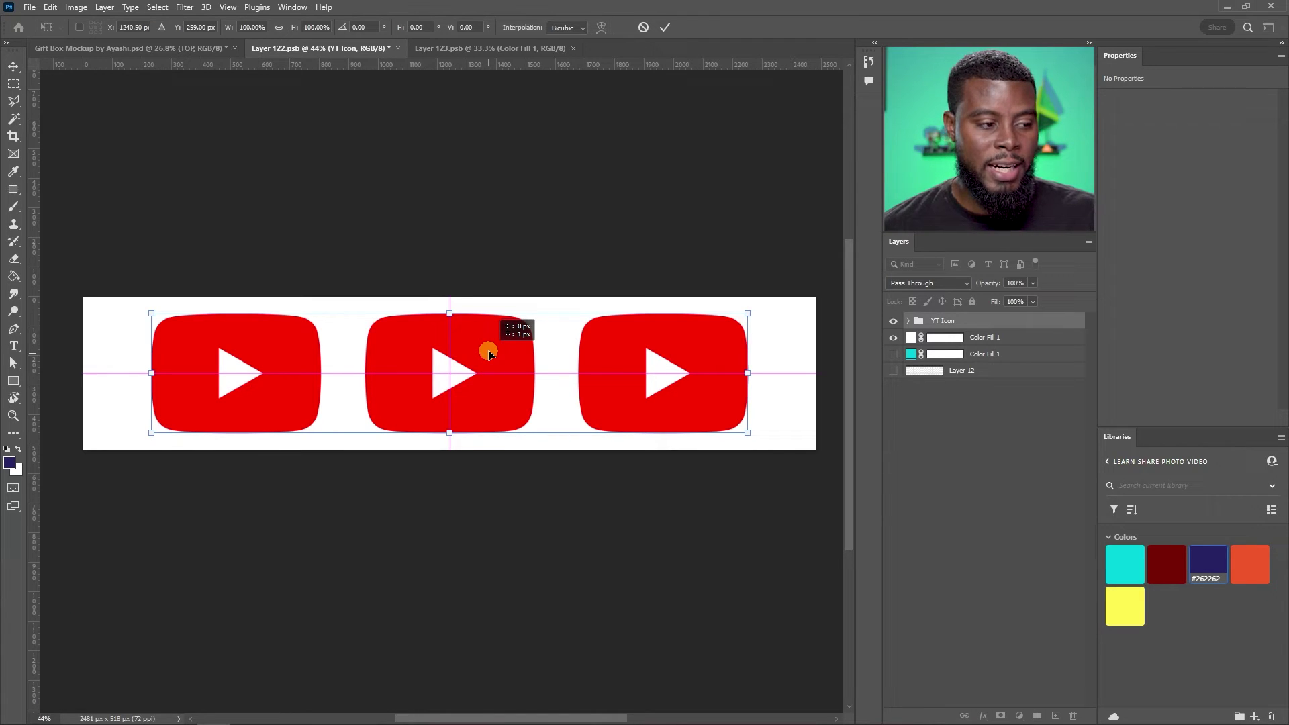
pyautogui.moveTo(488, 351); pyautogui.dragTo(489, 350)
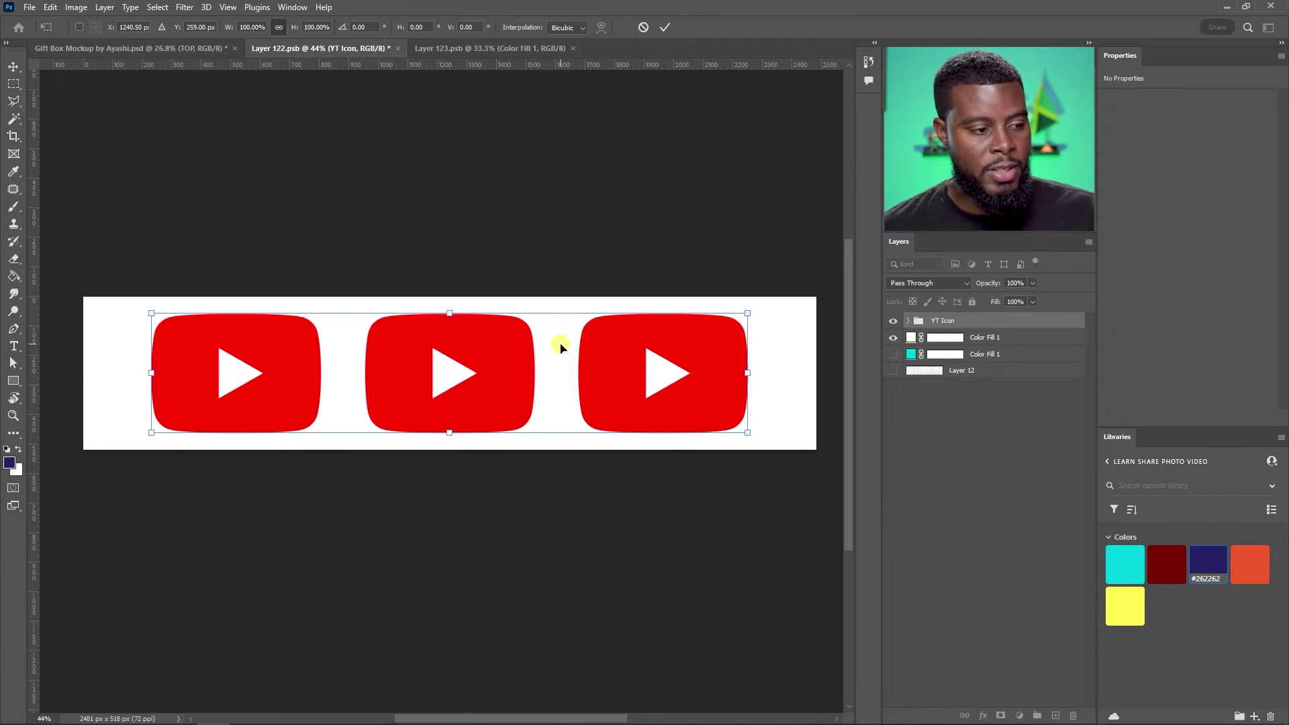
pyautogui.press('Return')
pyautogui.hotkey('ctrl', 's')
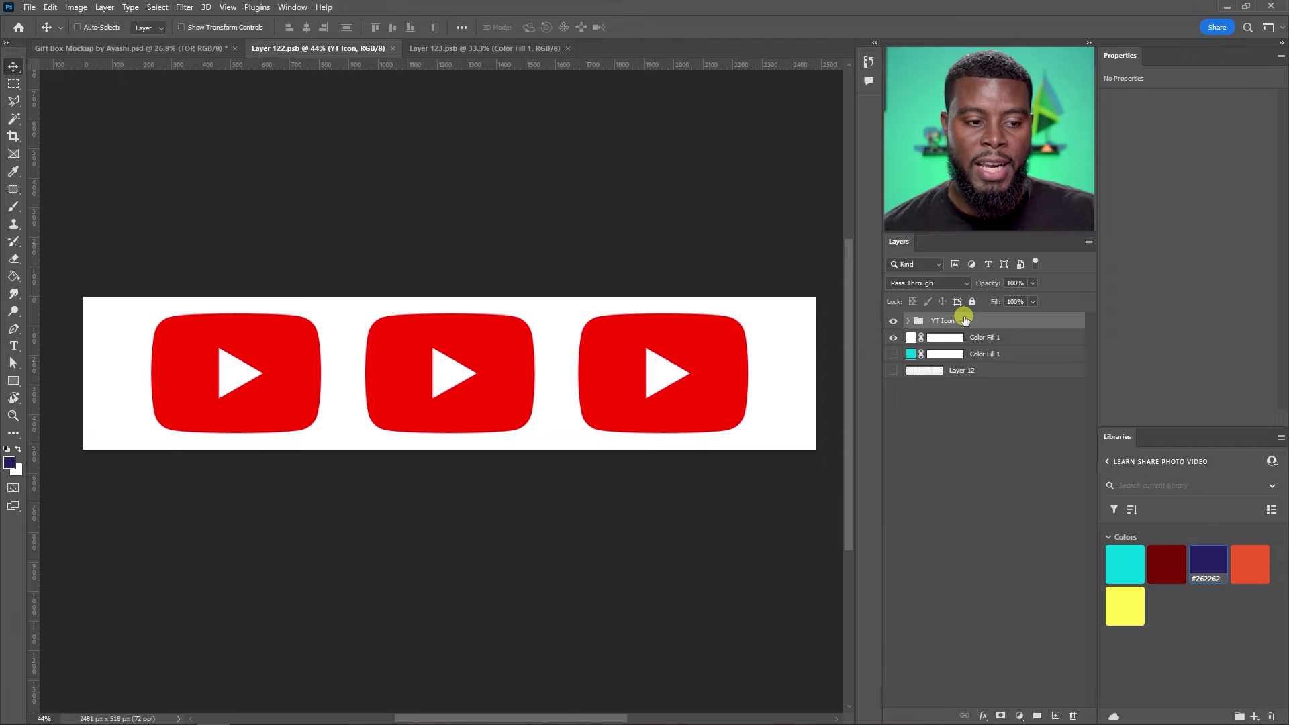
# Copy the YT Icon group together with the white Color Fill 1 layer and check the updated lid side in the mockup
pyautogui.keyDown('ctrl'); pyautogui.click(1006, 343); pyautogui.keyUp('ctrl')
pyautogui.hotkey('ctrl', 'c')
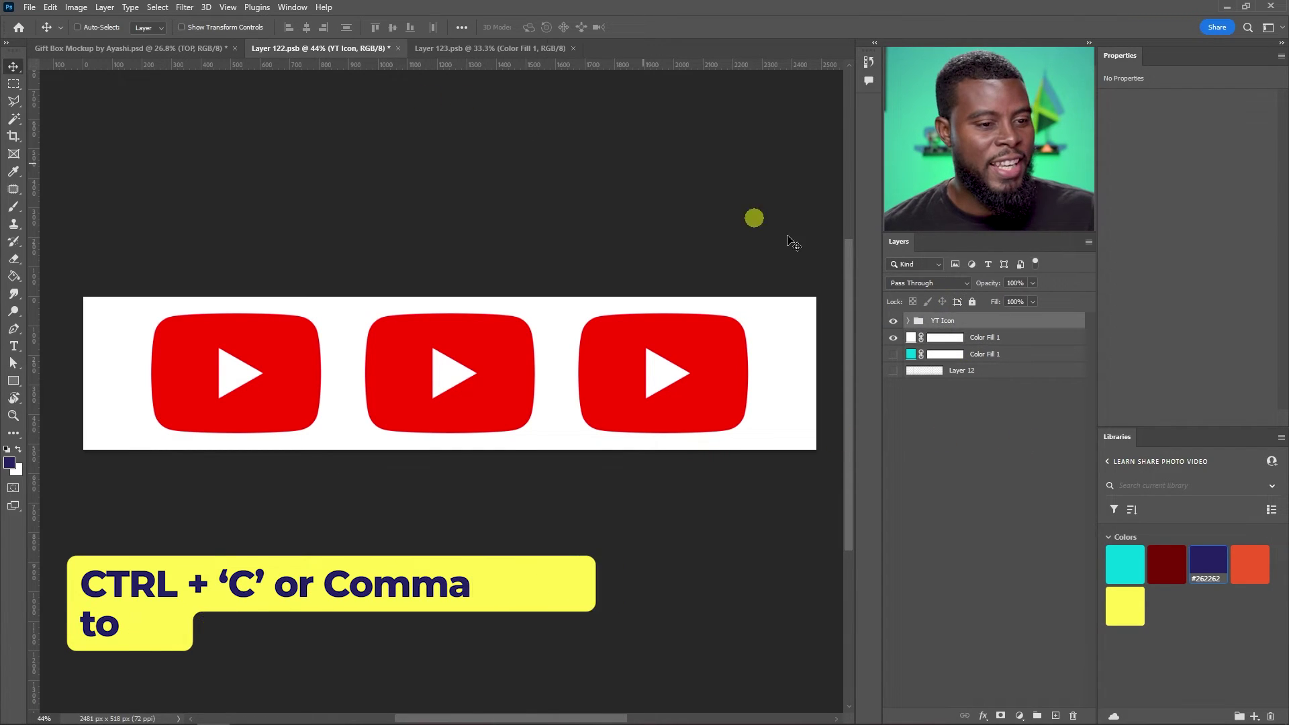
pyautogui.click(173, 48)
pyautogui.click(371, 359)
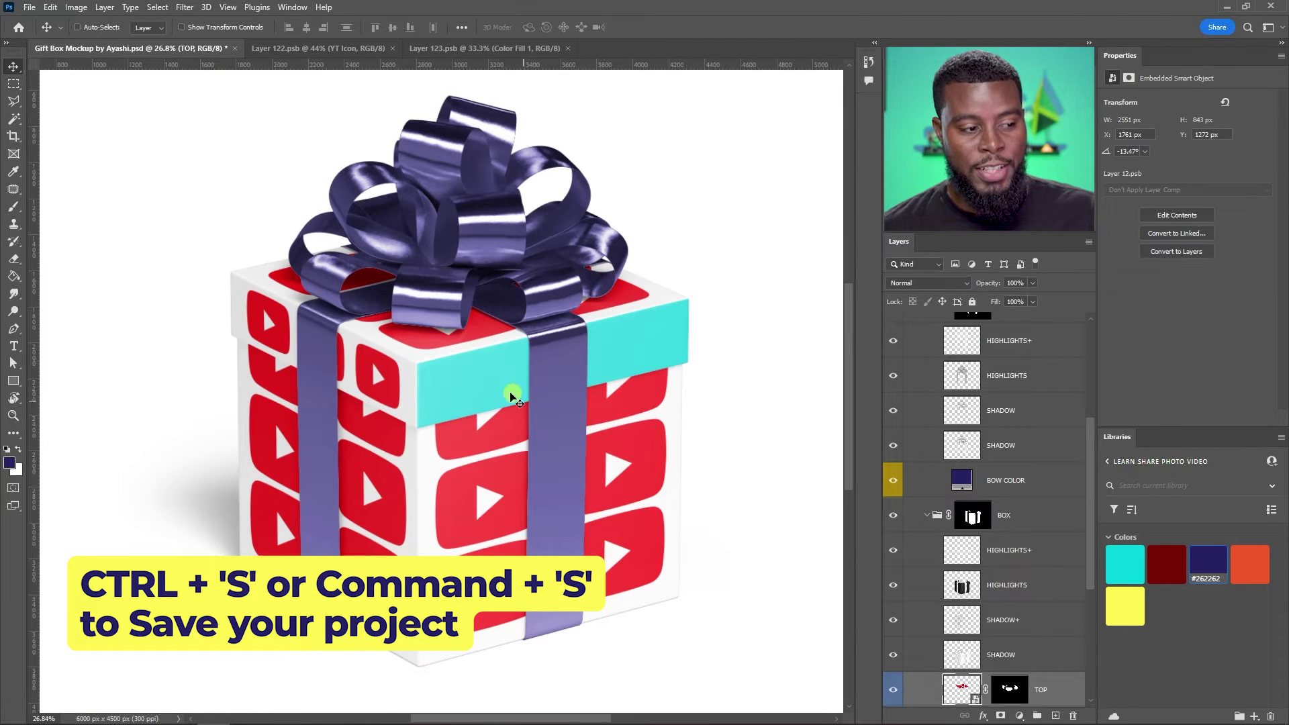
# Paste the copied three-icon pattern in place in Layer 123.psb, save it and return to the gift box mockup
pyautogui.click(440, 49)
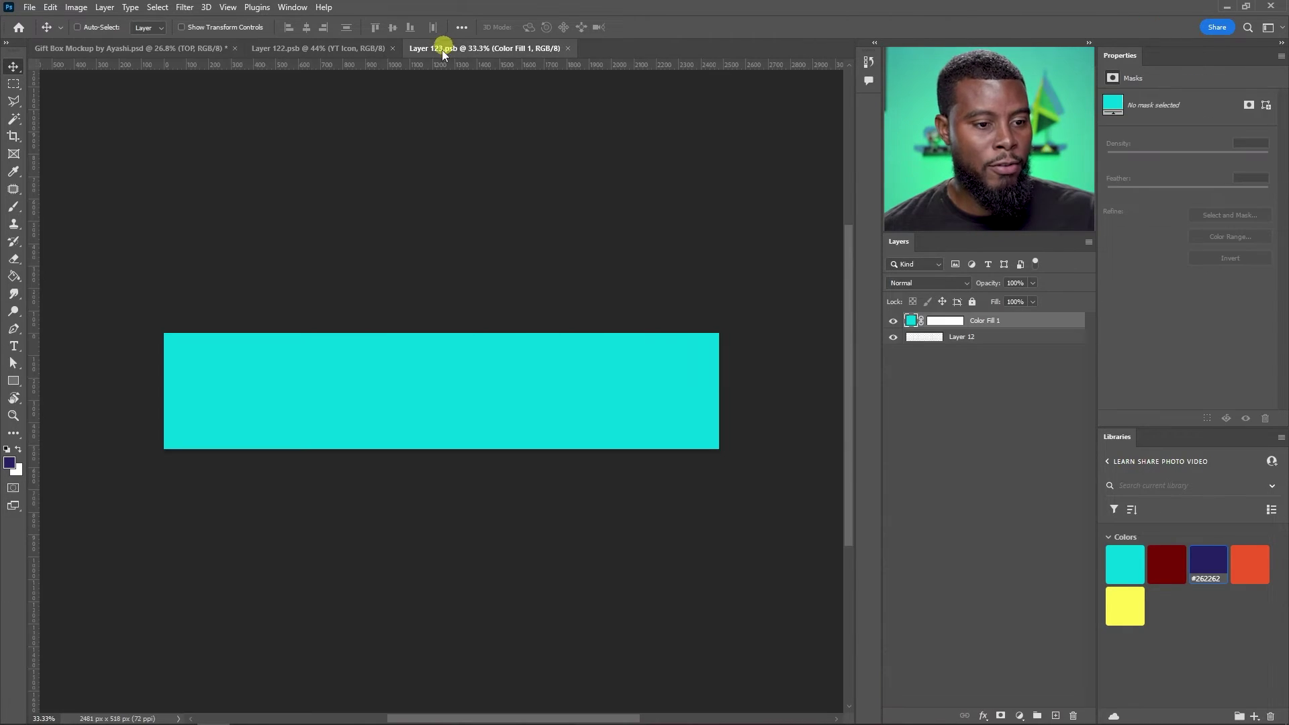
pyautogui.hotkey('ctrl', 'shift', 'v')
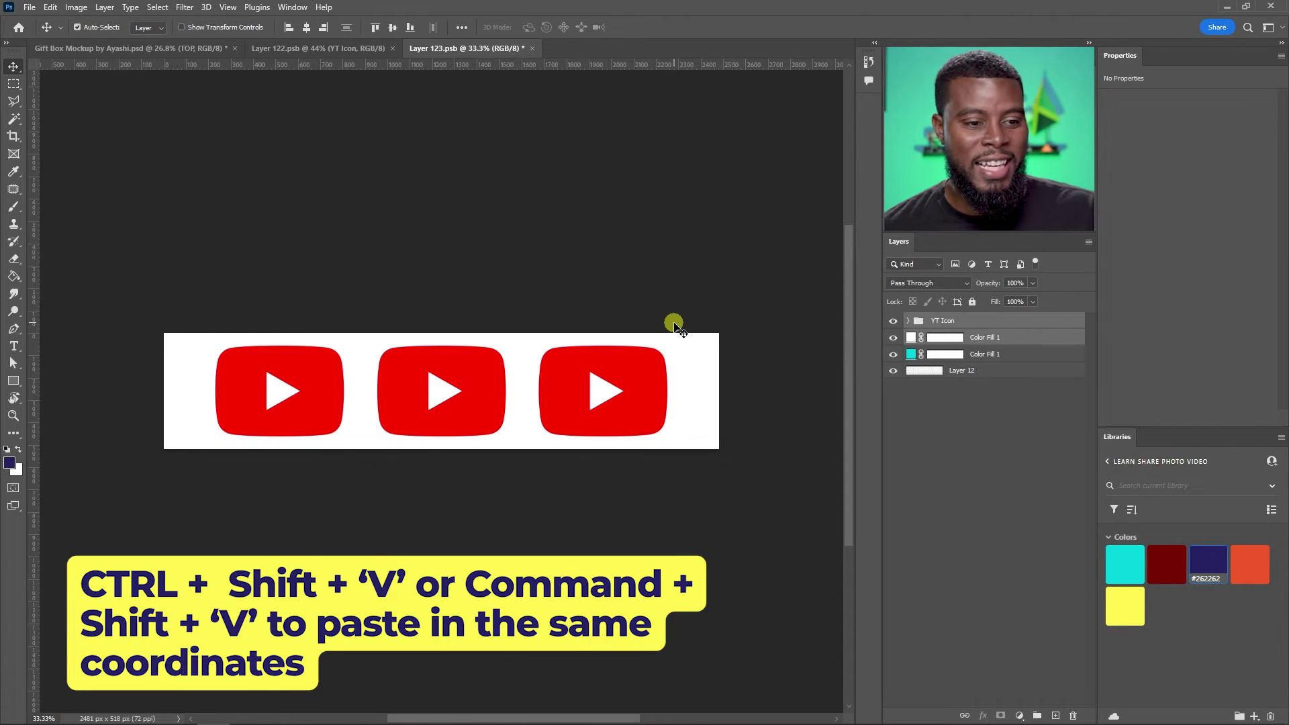
pyautogui.hotkey('ctrl', 's')
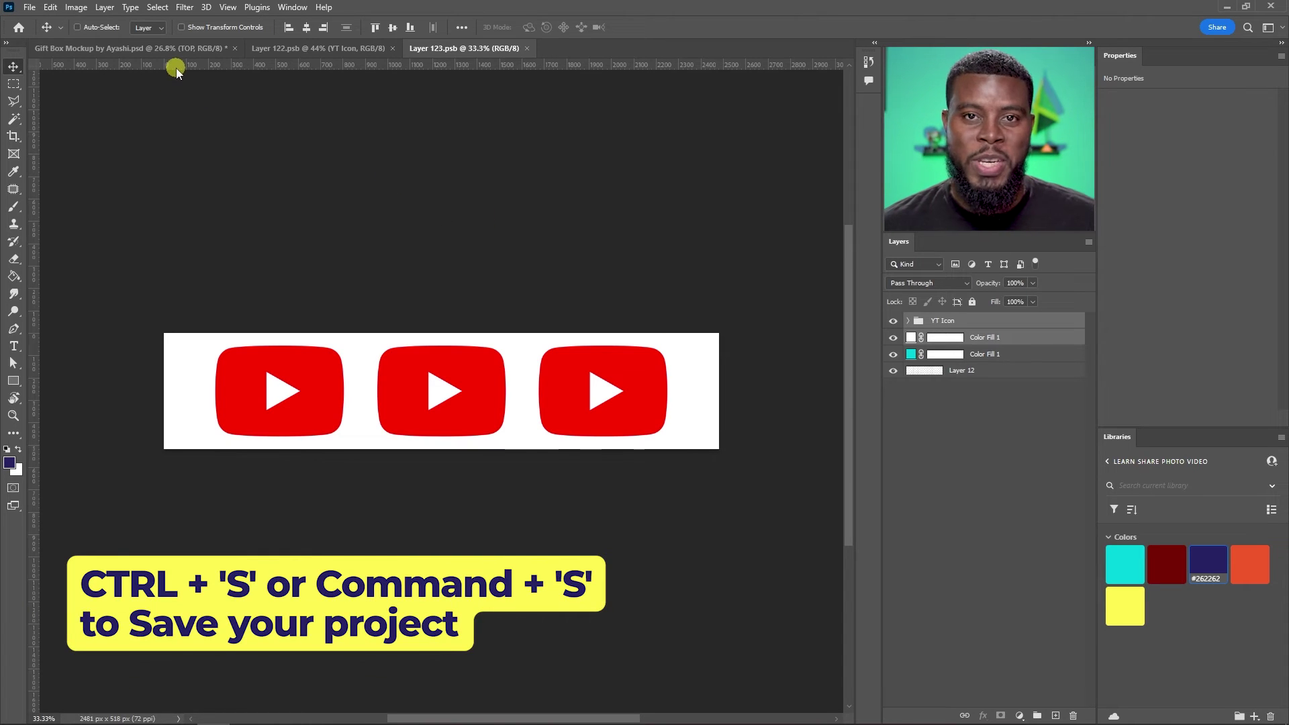
pyautogui.click(183, 51)
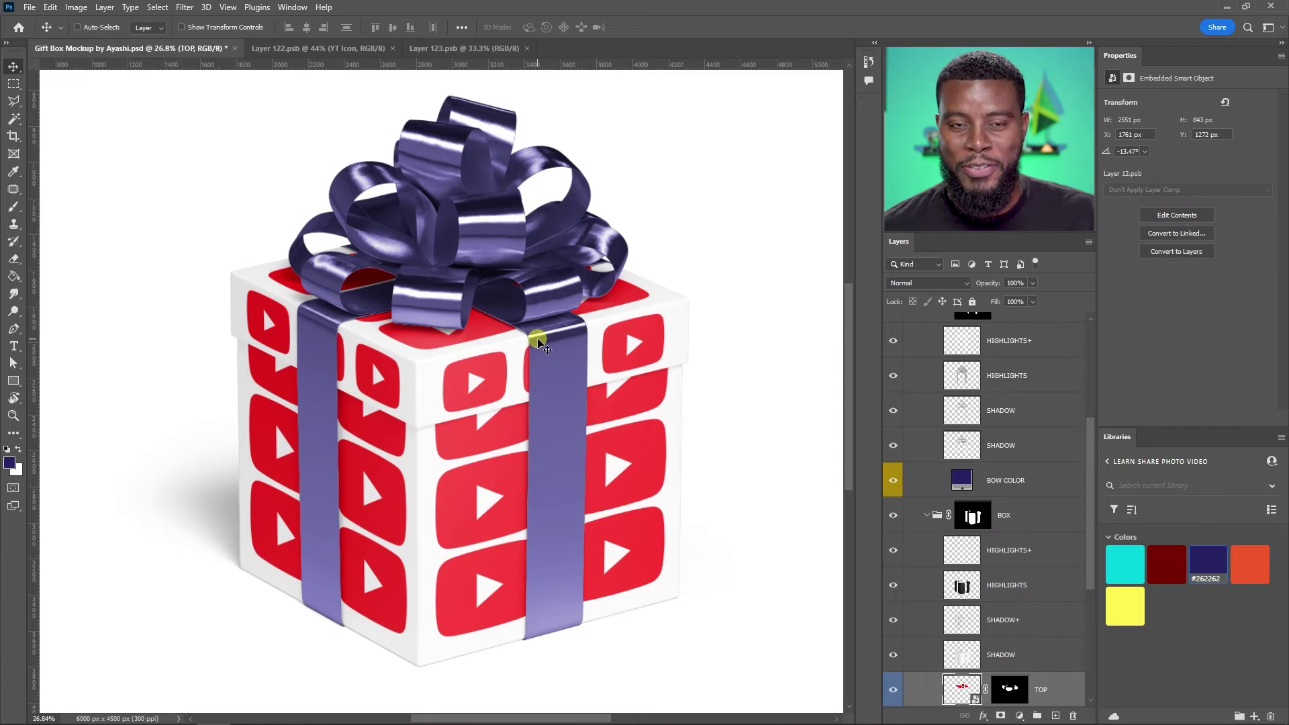
# Change the BOW COLOR fill of the gift box's bow and ribbon to a medium green
pyautogui.scroll(-3, 543, 339)
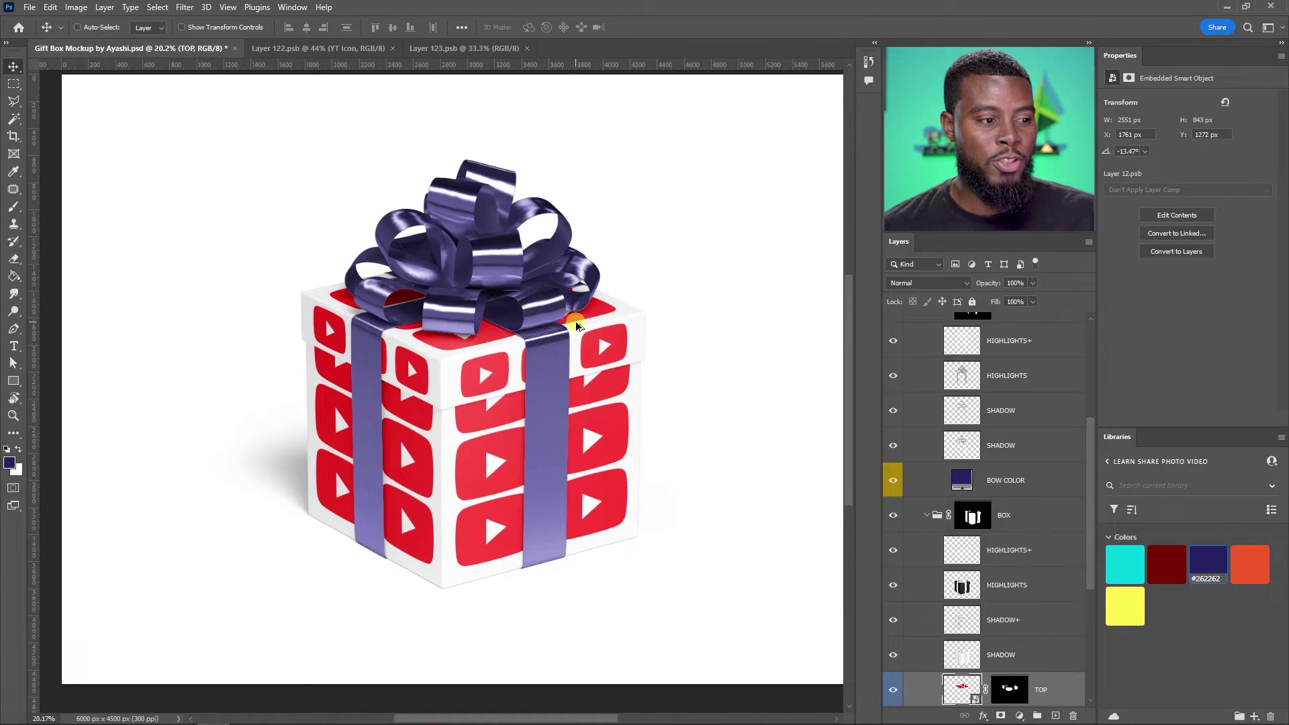
pyautogui.moveTo(576, 326); pyautogui.dragTo(489, 469)
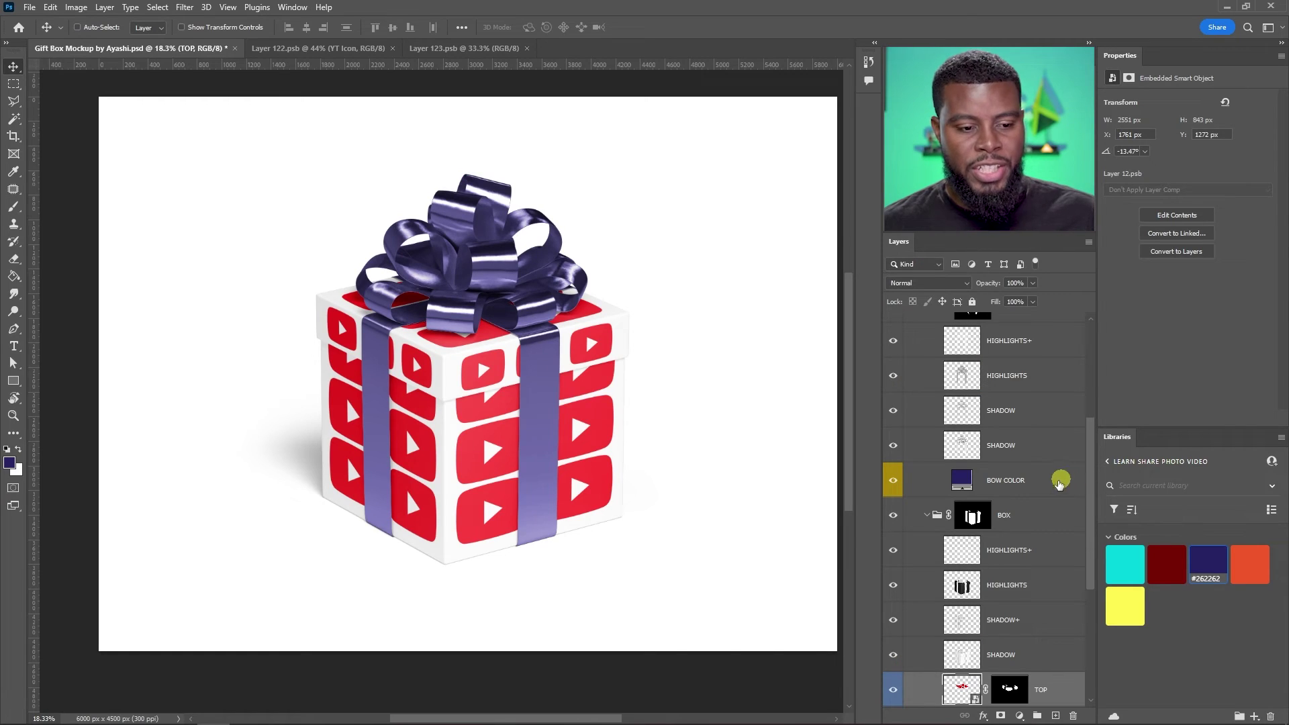
pyautogui.scroll(2, 699, 366)
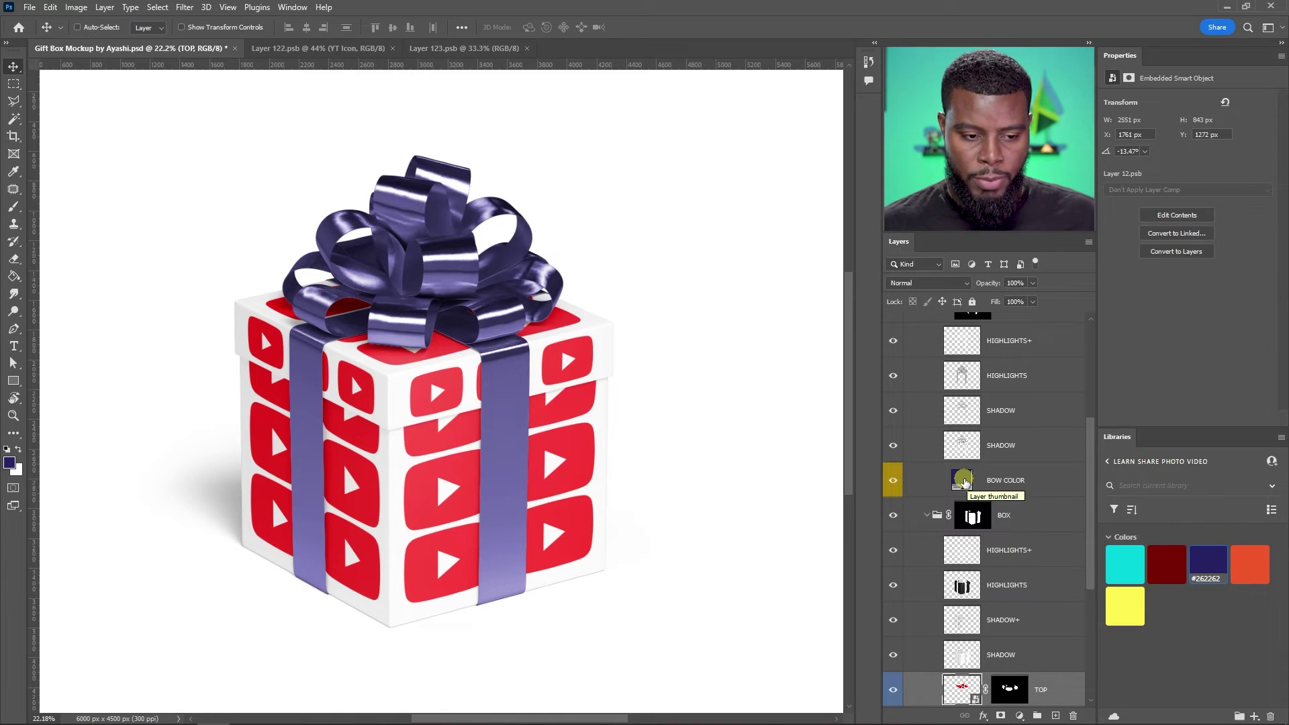
pyautogui.click(964, 481)
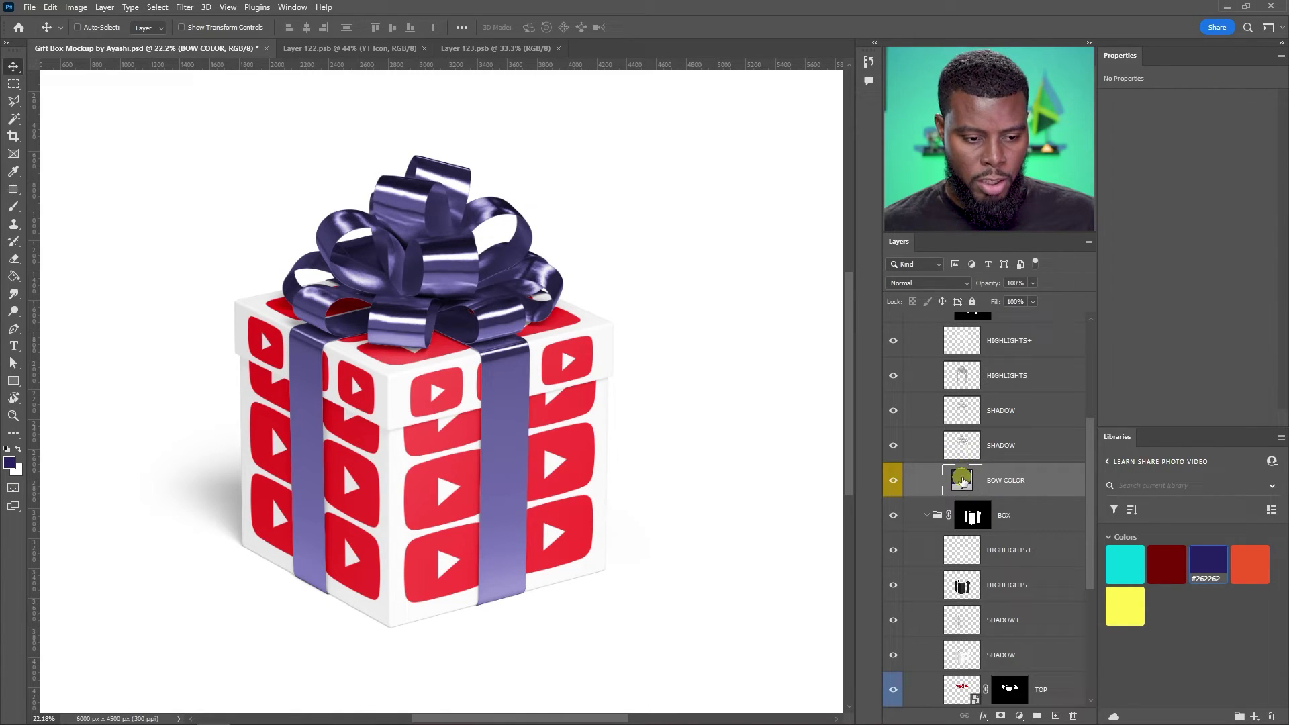
pyautogui.doubleClick(963, 481)
pyautogui.moveTo(1030, 381); pyautogui.dragTo(1011, 395)
pyautogui.click(963, 355)
pyautogui.click(977, 350)
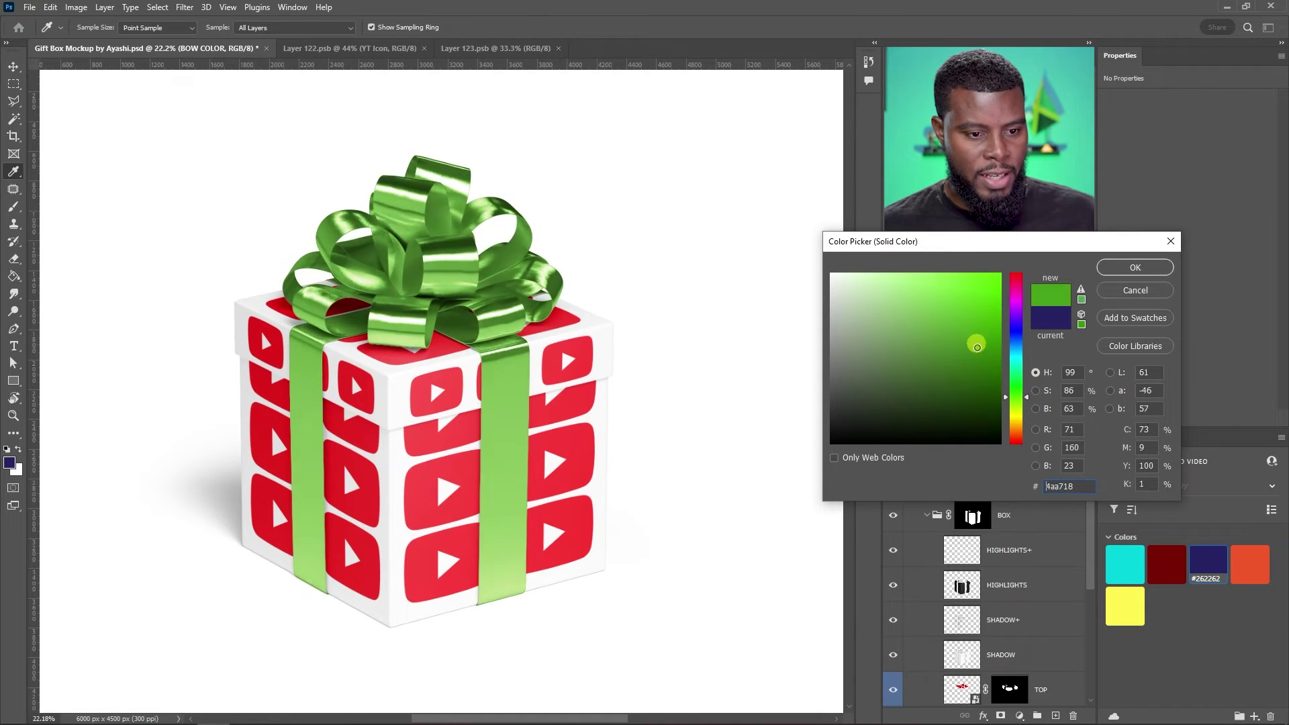
pyautogui.click(1023, 402)
pyautogui.moveTo(1009, 408)
pyautogui.mouseDown()
pyautogui.moveTo(1008, 386)
pyautogui.moveTo(964, 374)
pyautogui.moveTo(979, 354)
pyautogui.moveTo(955, 340)
pyautogui.moveTo(980, 361)
pyautogui.mouseUp()
pyautogui.click(984, 395)
pyautogui.click(969, 397)
pyautogui.click(1135, 268)
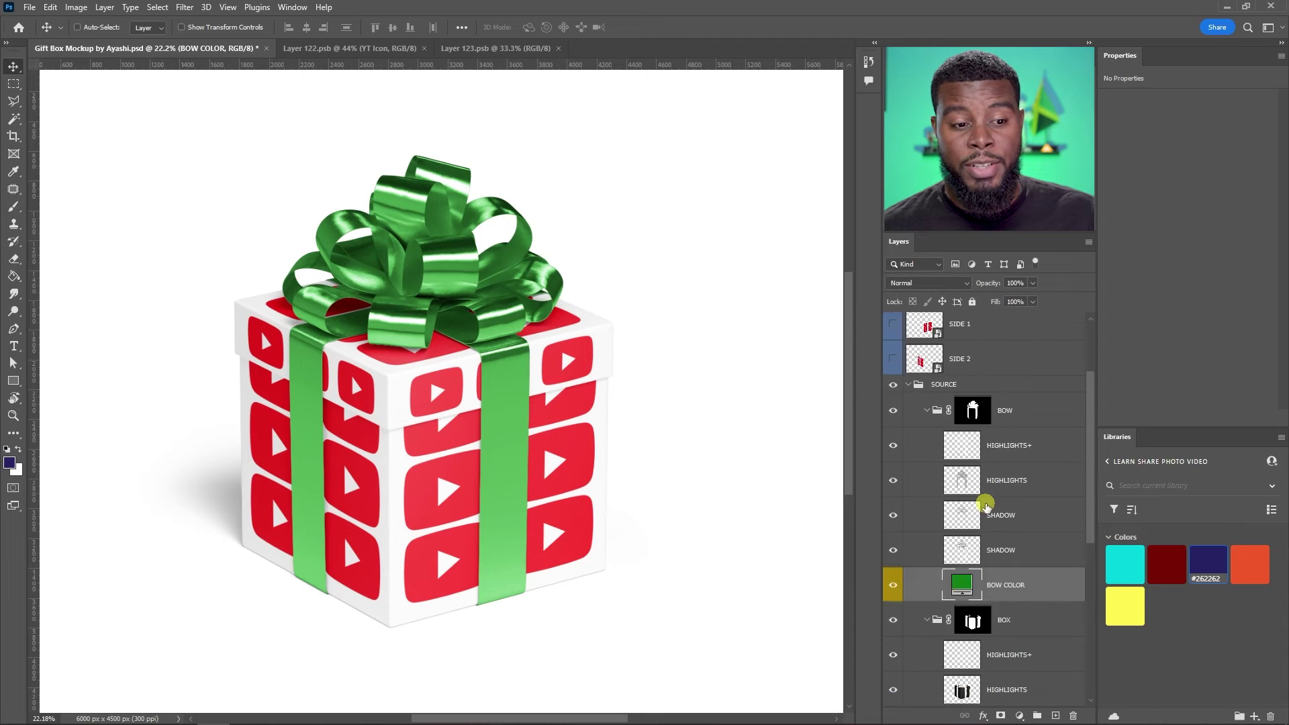
# Toggle the HIGHLIGHTS+, HIGHLIGHTS and SHADOW layers in the BOW group to examine how each affects the bow
pyautogui.scroll(-1, 1014, 496)
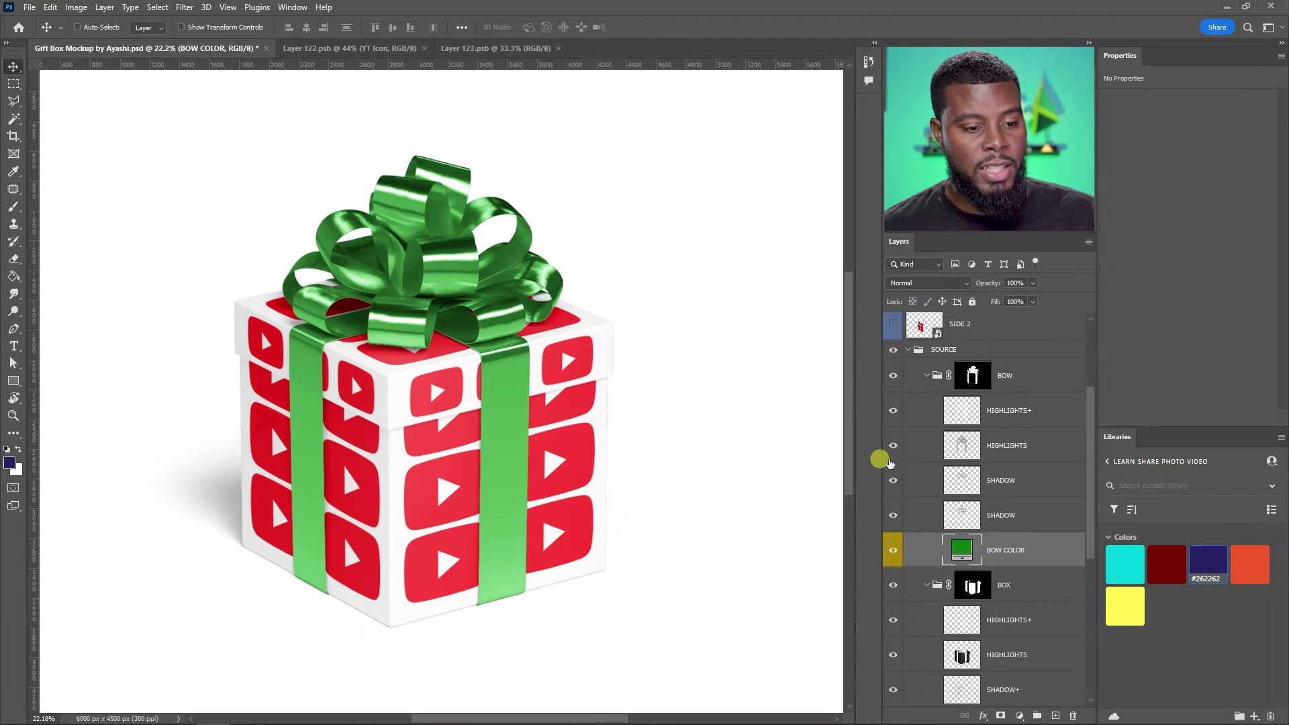
pyautogui.click(893, 411)
pyautogui.click(894, 412)
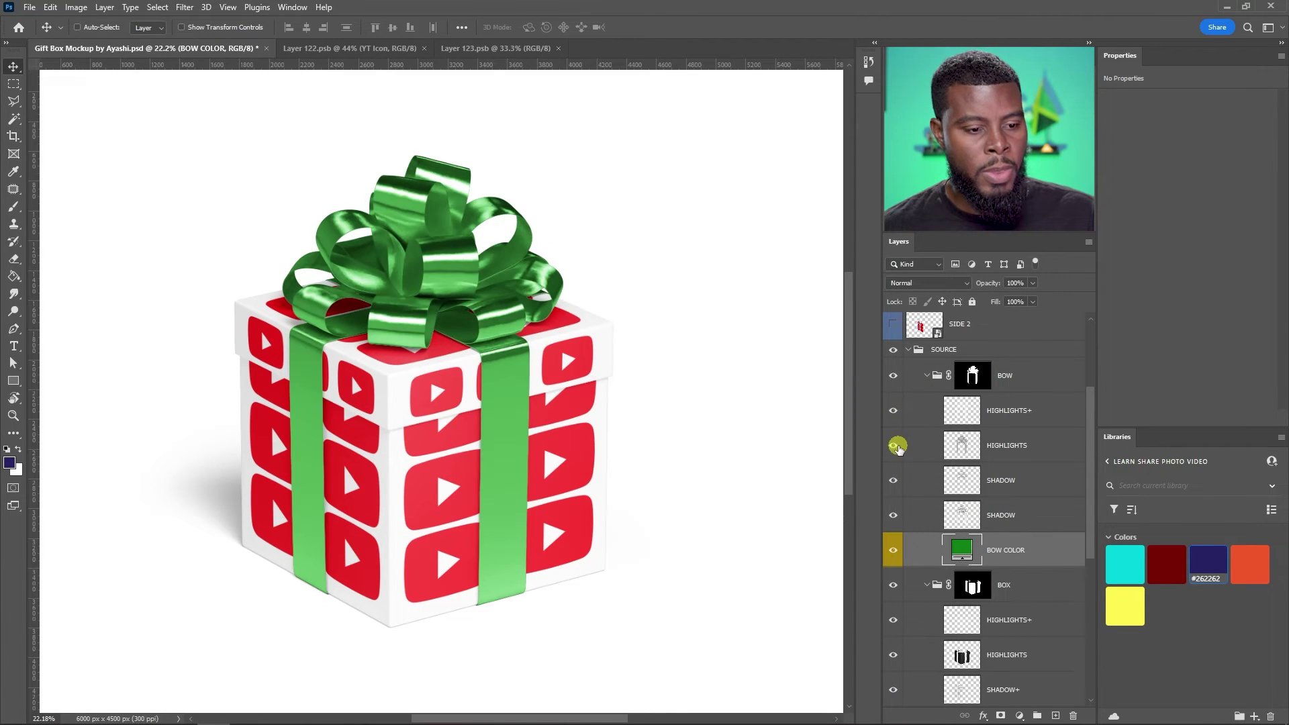
pyautogui.click(894, 447)
pyautogui.click(894, 411)
pyautogui.click(894, 412)
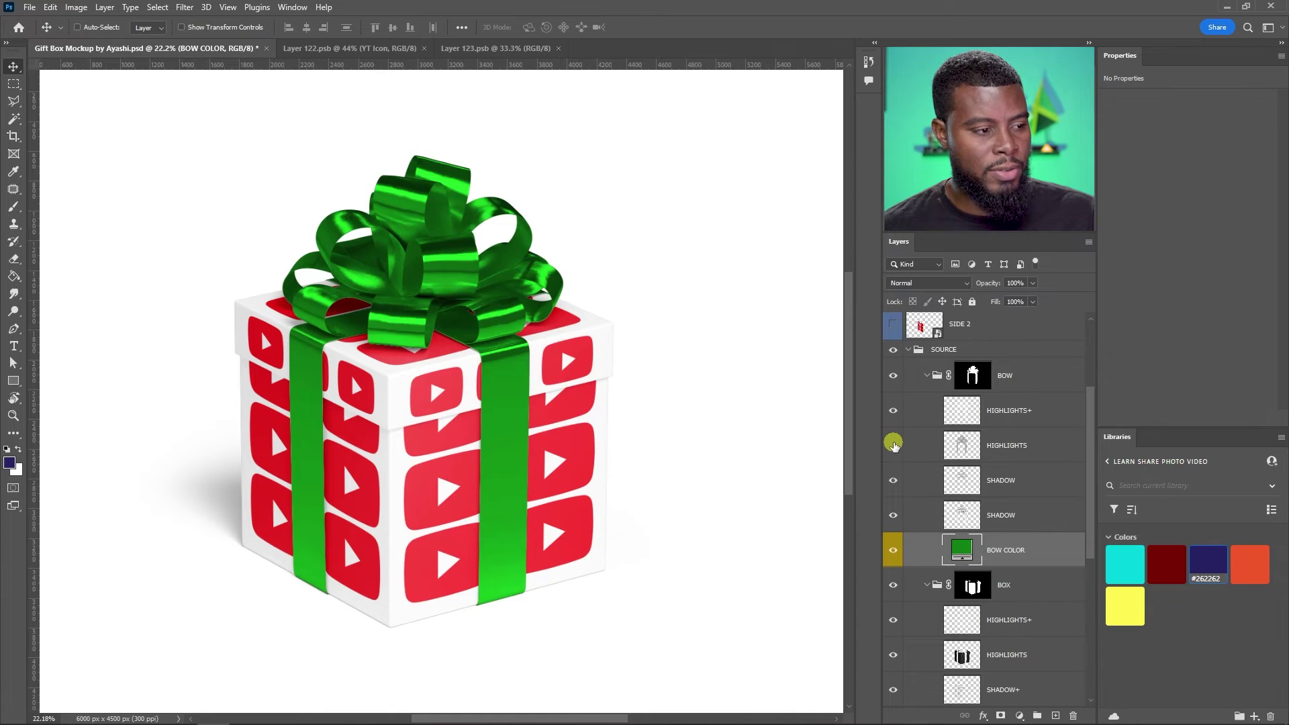
pyautogui.click(893, 446)
pyautogui.click(898, 485)
pyautogui.click(899, 485)
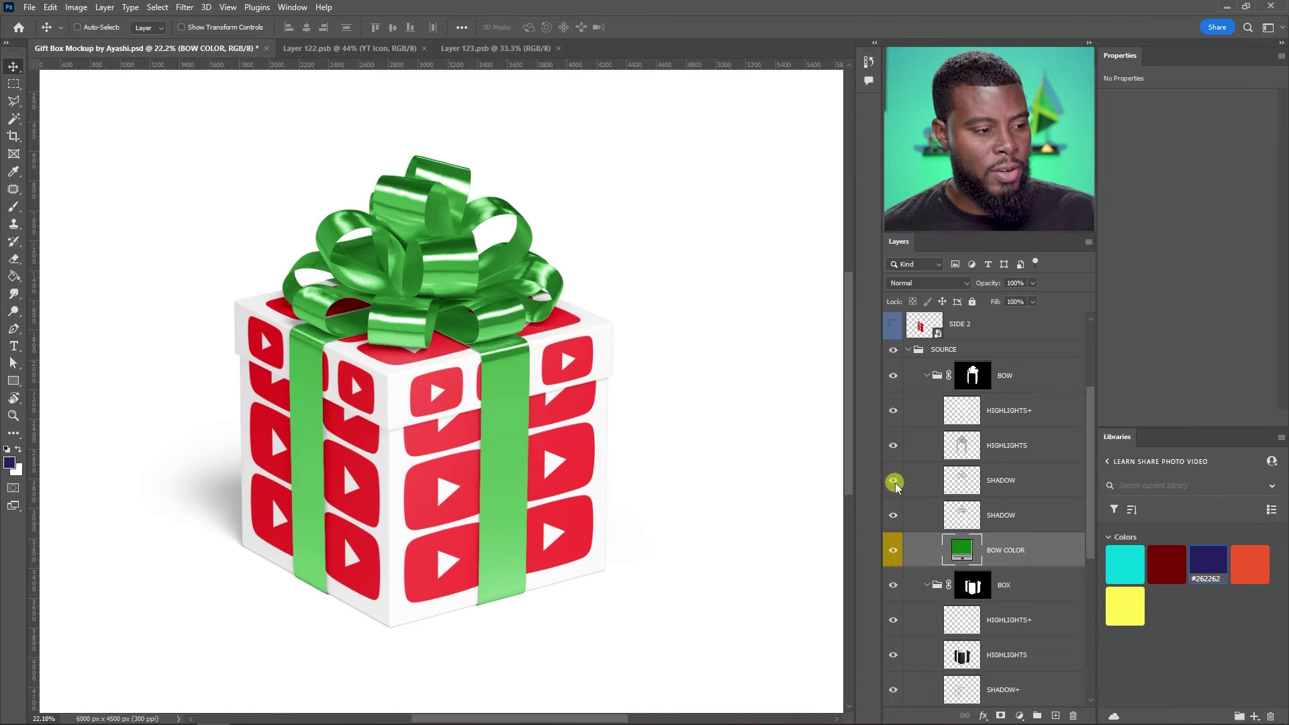
pyautogui.click(896, 517)
# Toggle the HIGHLIGHTS layer in the BOX group to examine its effect on the box, and collapse the BOX and SOURCE groups
pyautogui.scroll(-6, 897, 519)
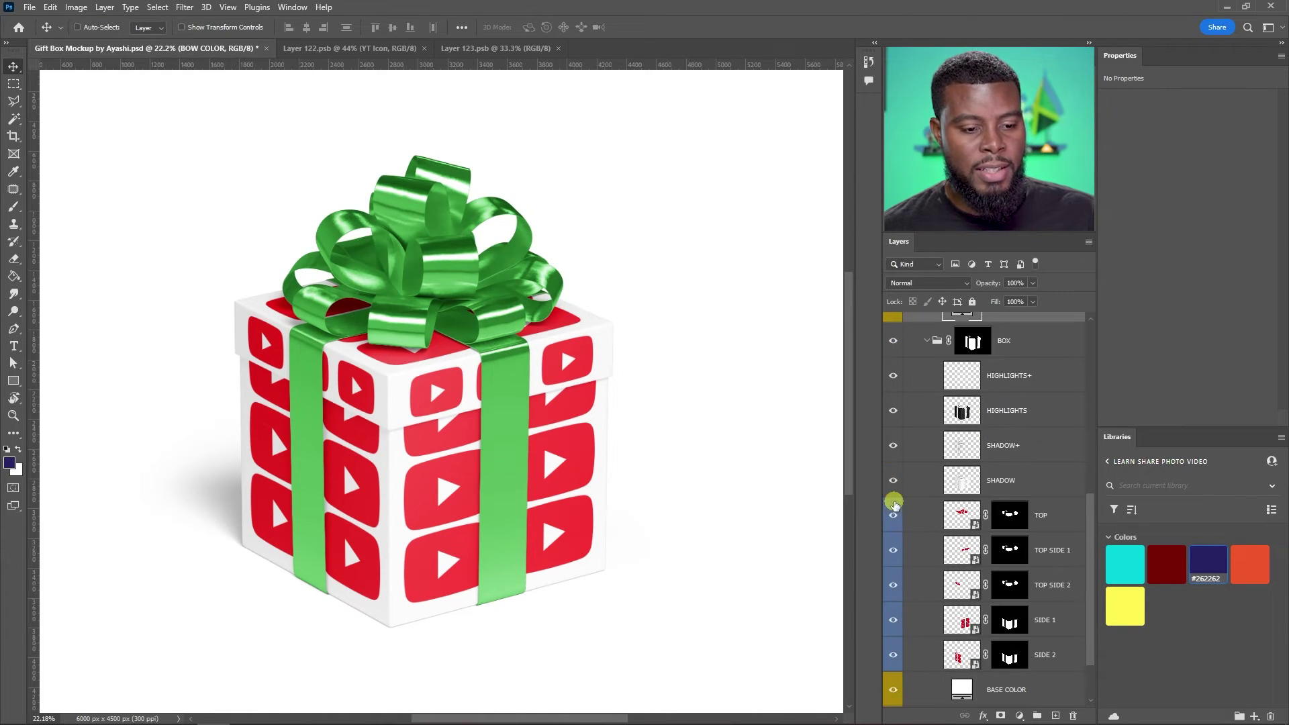
pyautogui.click(894, 447)
pyautogui.click(892, 445)
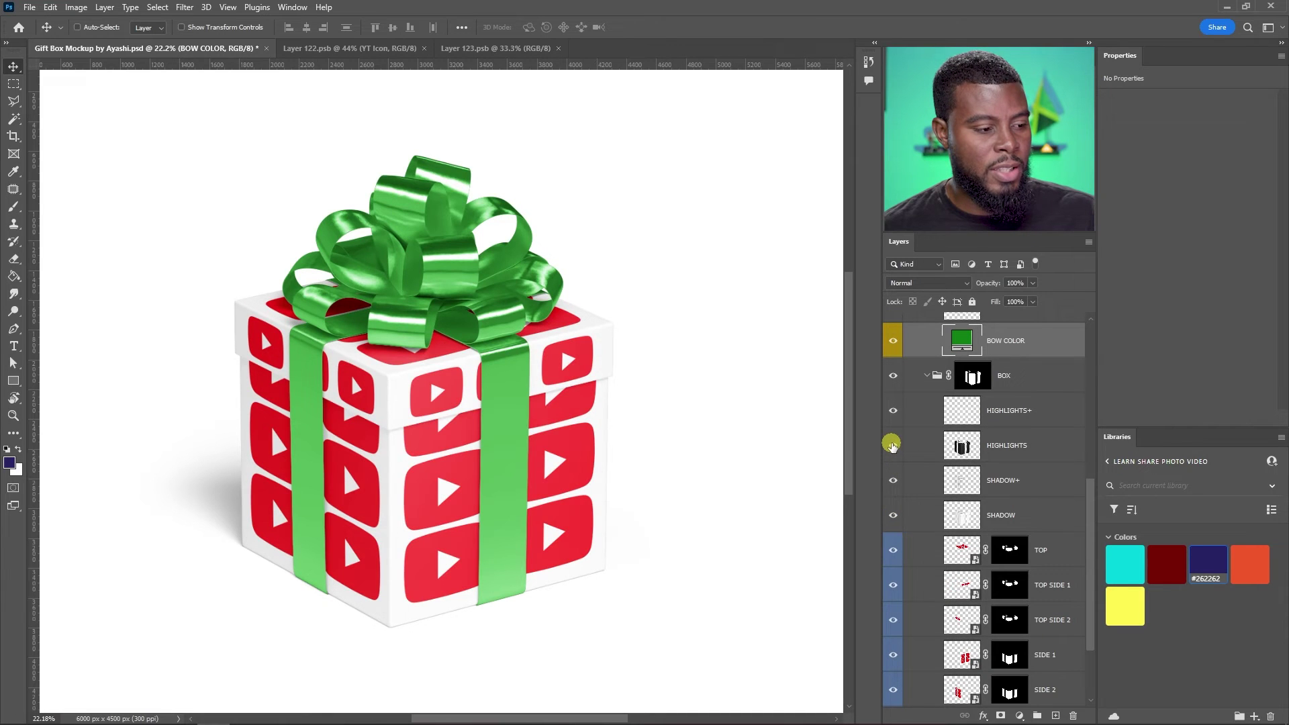
pyautogui.click(894, 446)
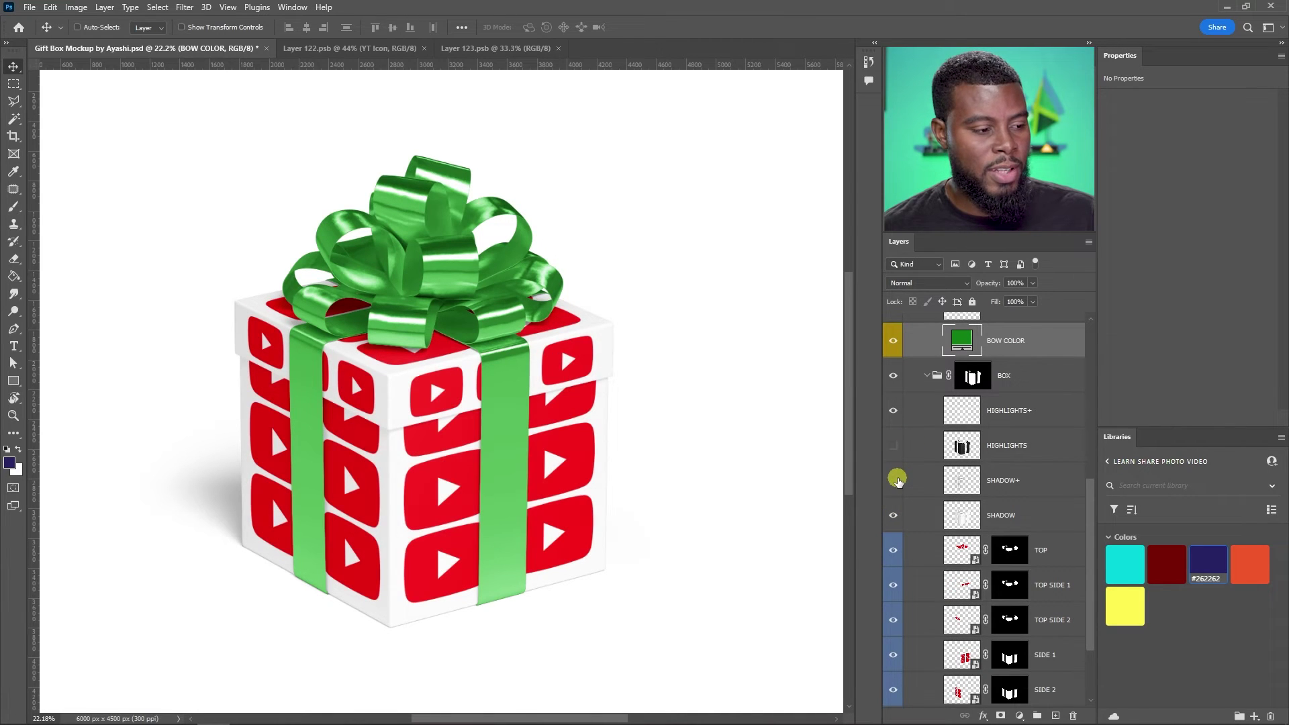
pyautogui.click(894, 446)
pyautogui.click(927, 377)
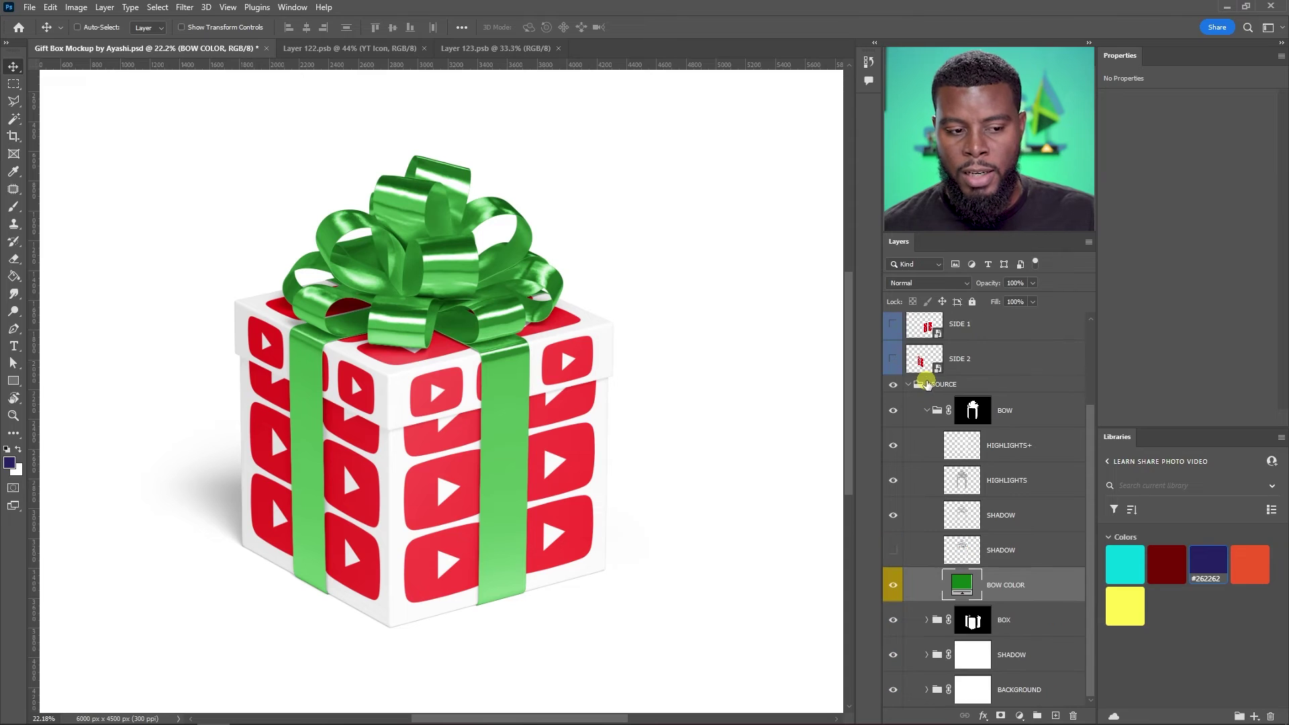
pyautogui.click(907, 385)
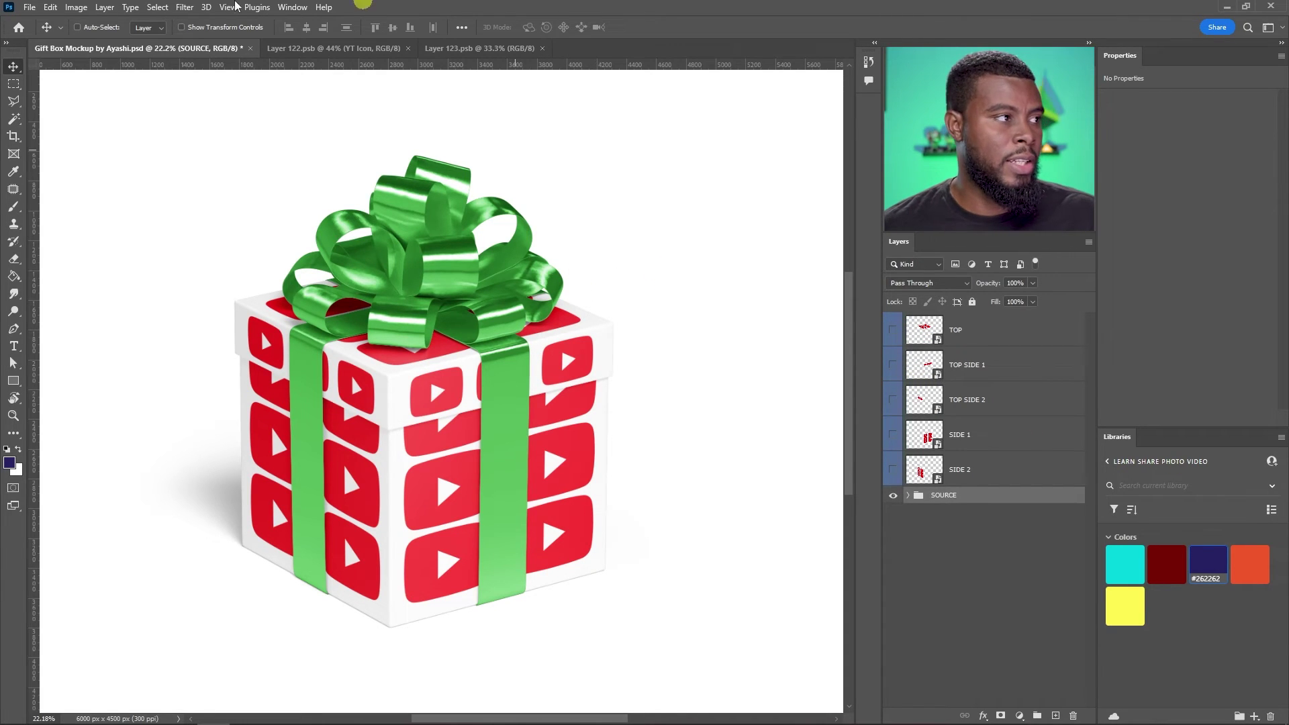
# Save a copy of the mockup as a JPEG named Gift Box Mockup by Ayashi copy at quality 12 (Maximum)
pyautogui.click(29, 7)
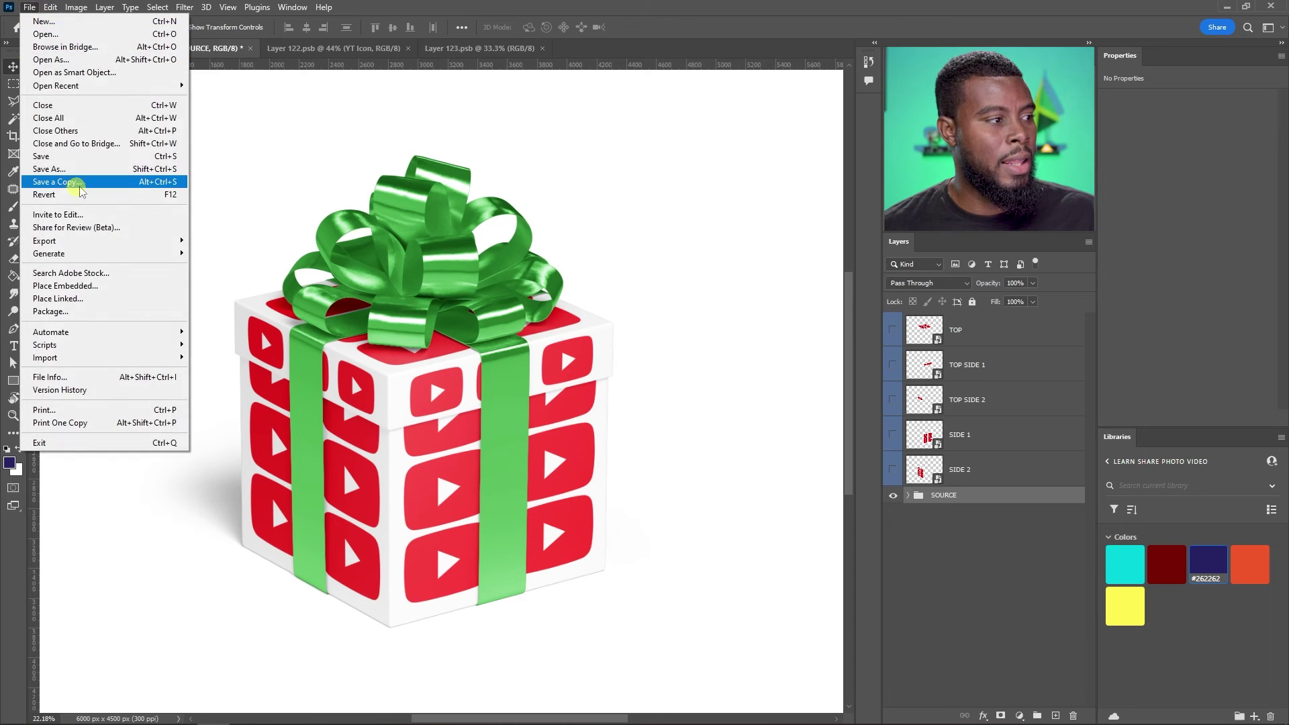
pyautogui.click(74, 184)
pyautogui.click(300, 344)
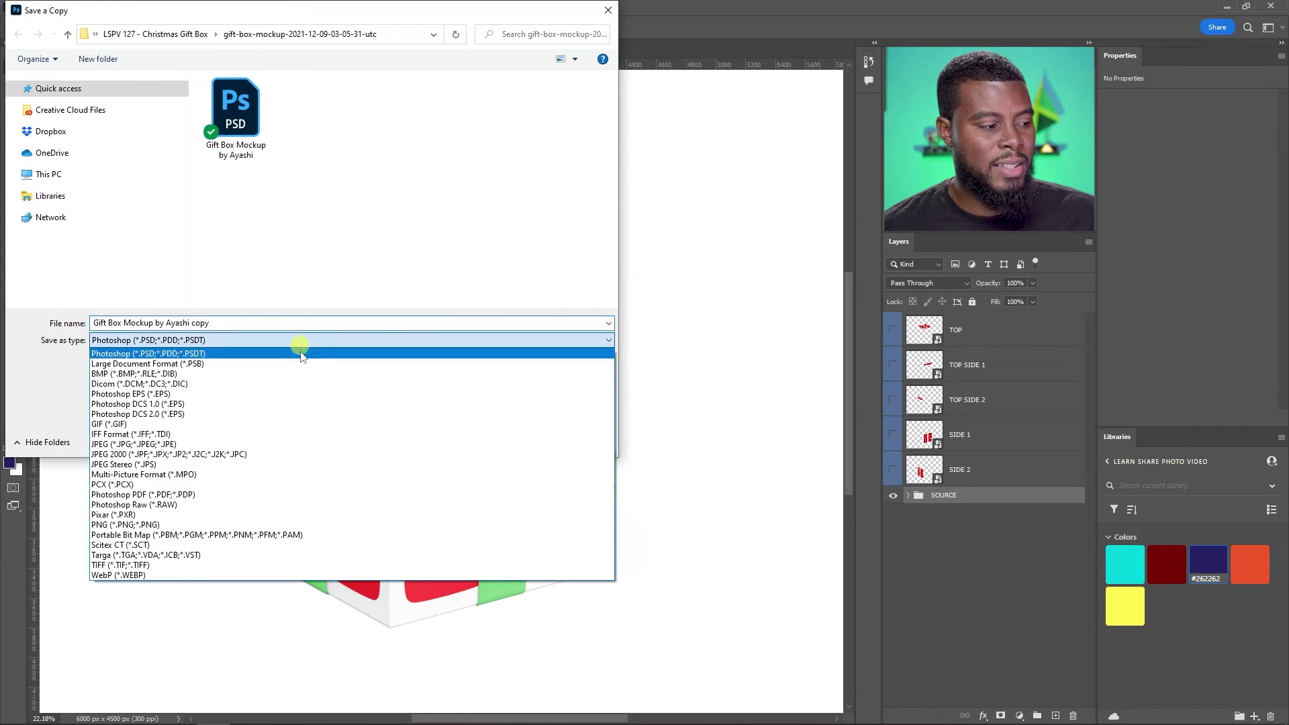
pyautogui.click(265, 444)
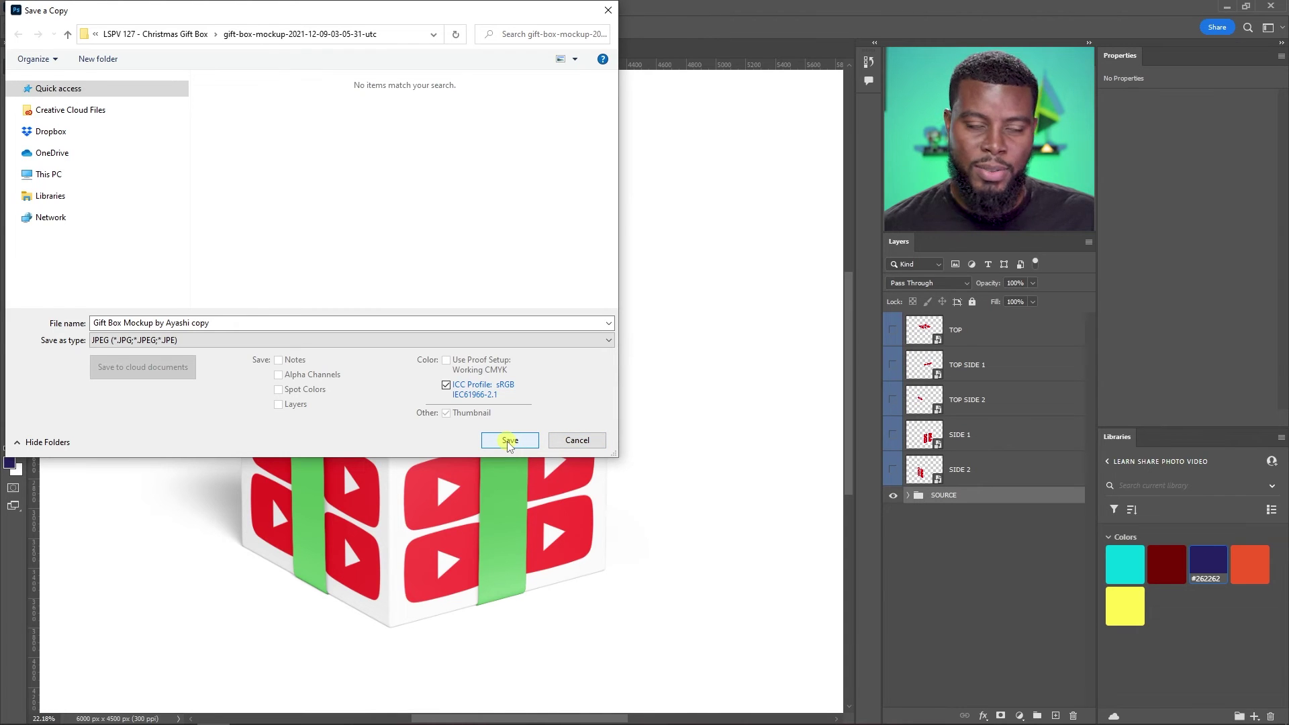
pyautogui.click(259, 322)
pyautogui.click(509, 442)
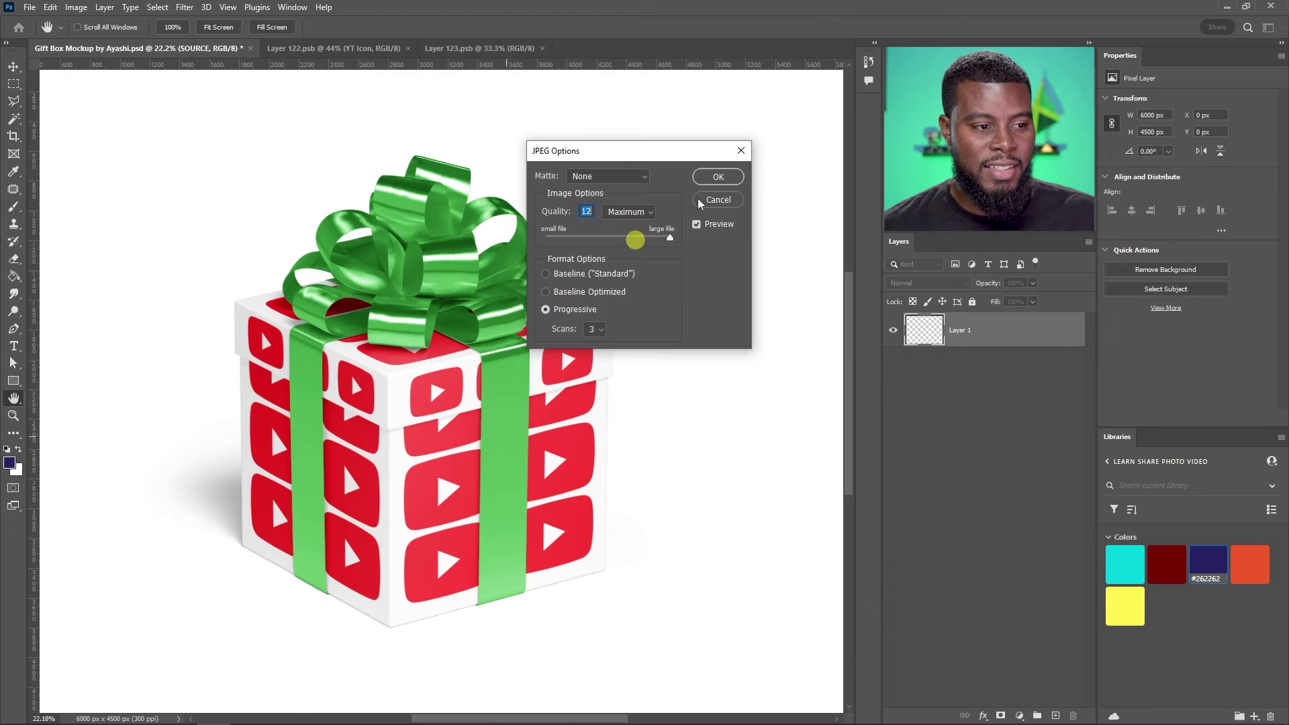
pyautogui.click(719, 177)
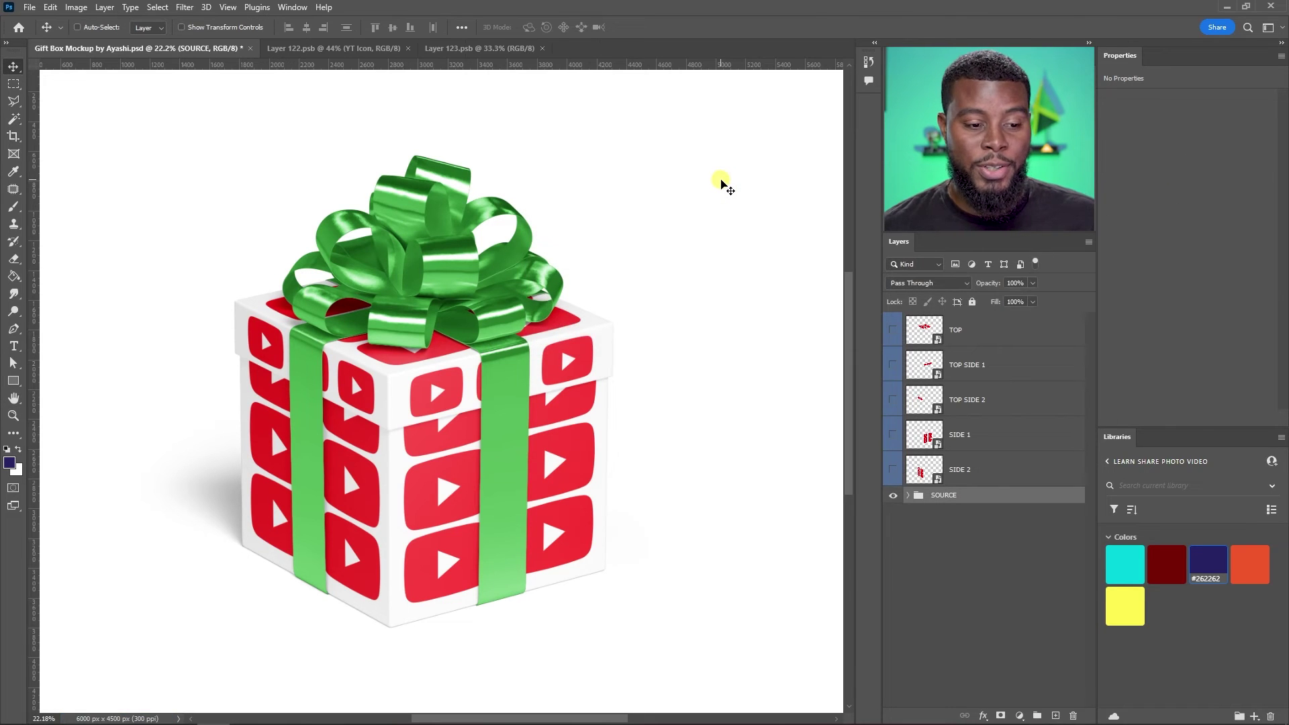
# Try other background colours on the COLOR fill layer in the BACKGROUND group, including the turquoise library swatch
pyautogui.click(910, 495)
pyautogui.scroll(-3, 935, 451)
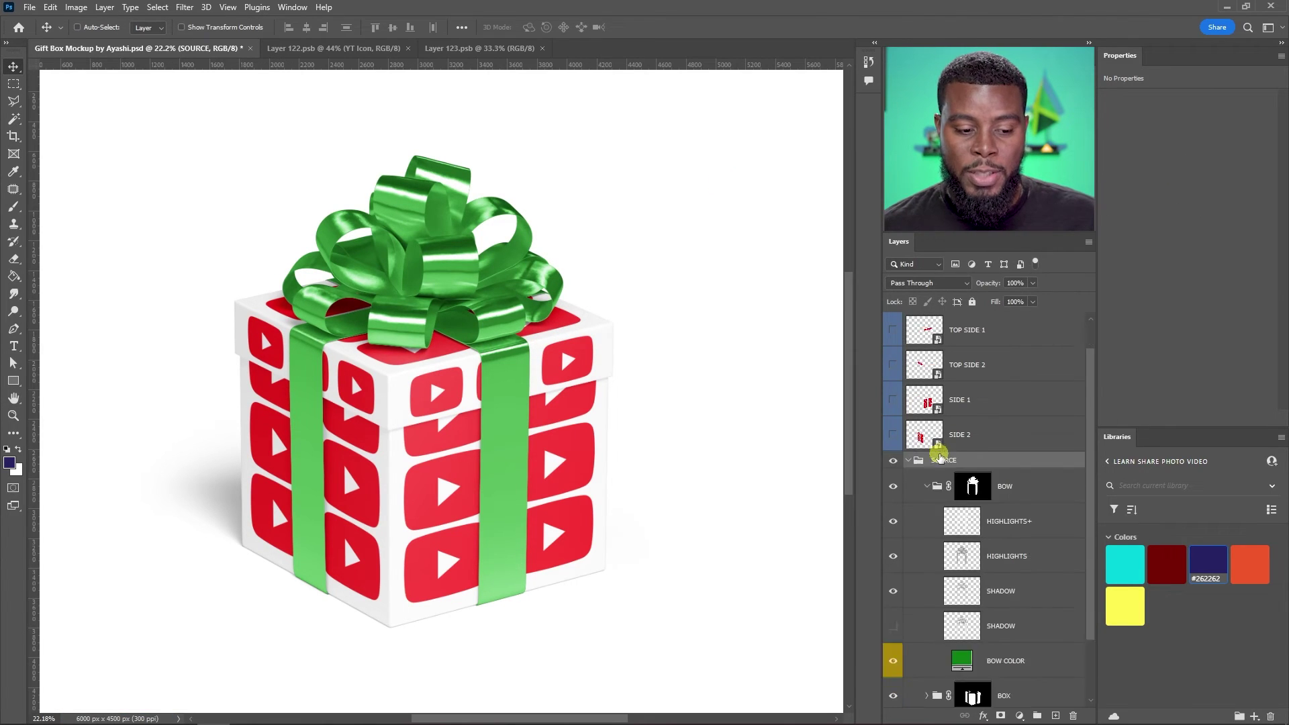
pyautogui.click(927, 689)
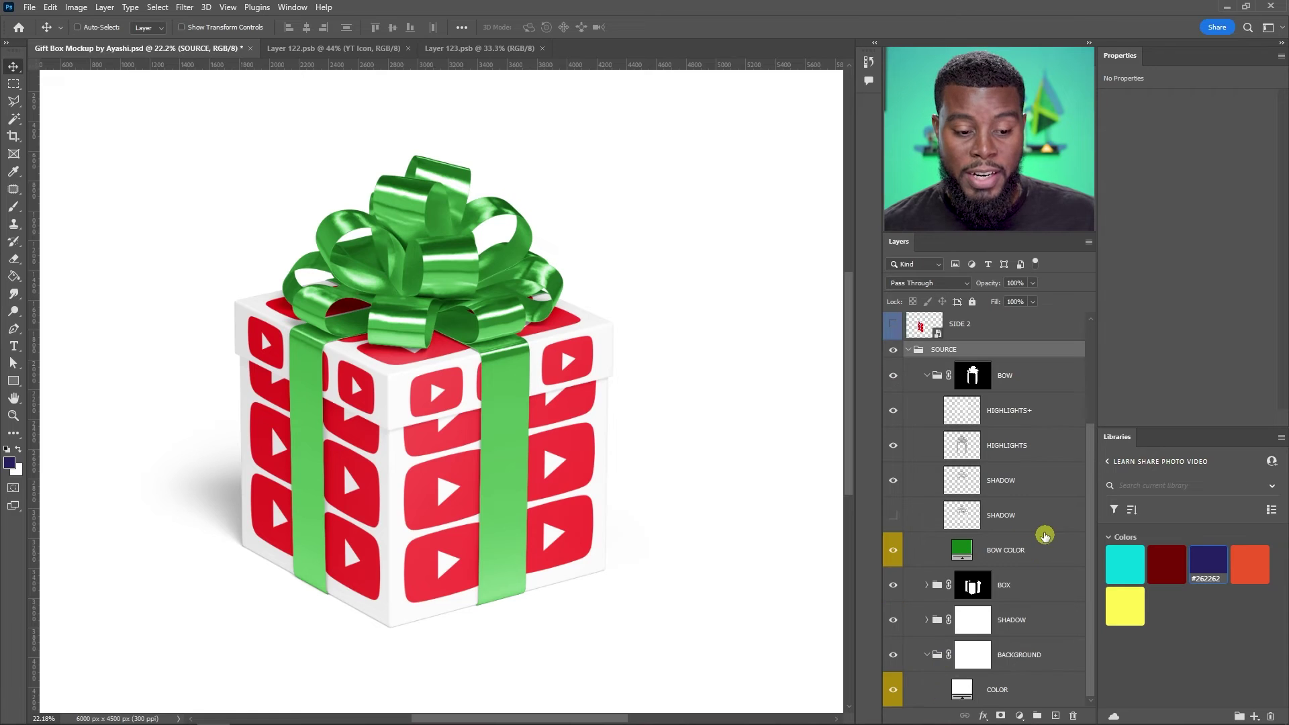
pyautogui.doubleClick(962, 690)
pyautogui.moveTo(979, 470)
pyautogui.mouseDown()
pyautogui.moveTo(987, 383)
pyautogui.moveTo(855, 317)
pyautogui.moveTo(831, 356)
pyautogui.moveTo(829, 271)
pyautogui.moveTo(843, 303)
pyautogui.moveTo(826, 314)
pyautogui.mouseUp()
pyautogui.click(1132, 290)
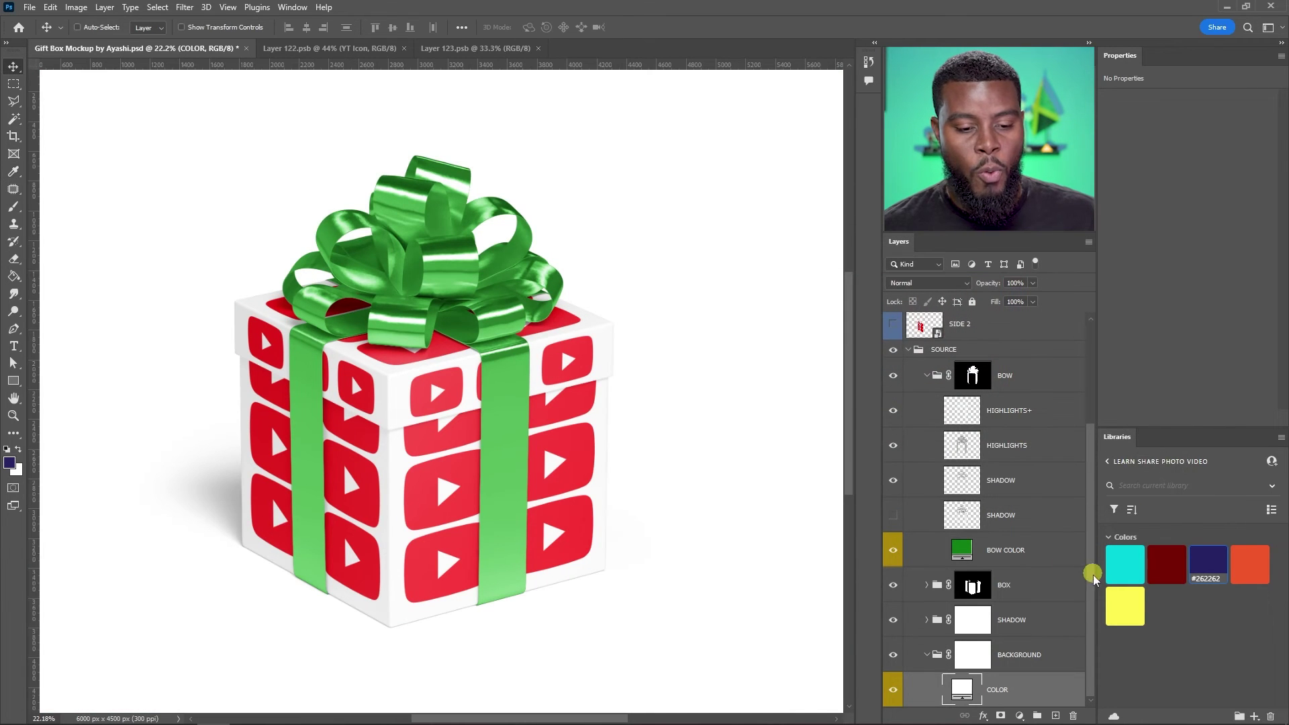
pyautogui.click(1118, 563)
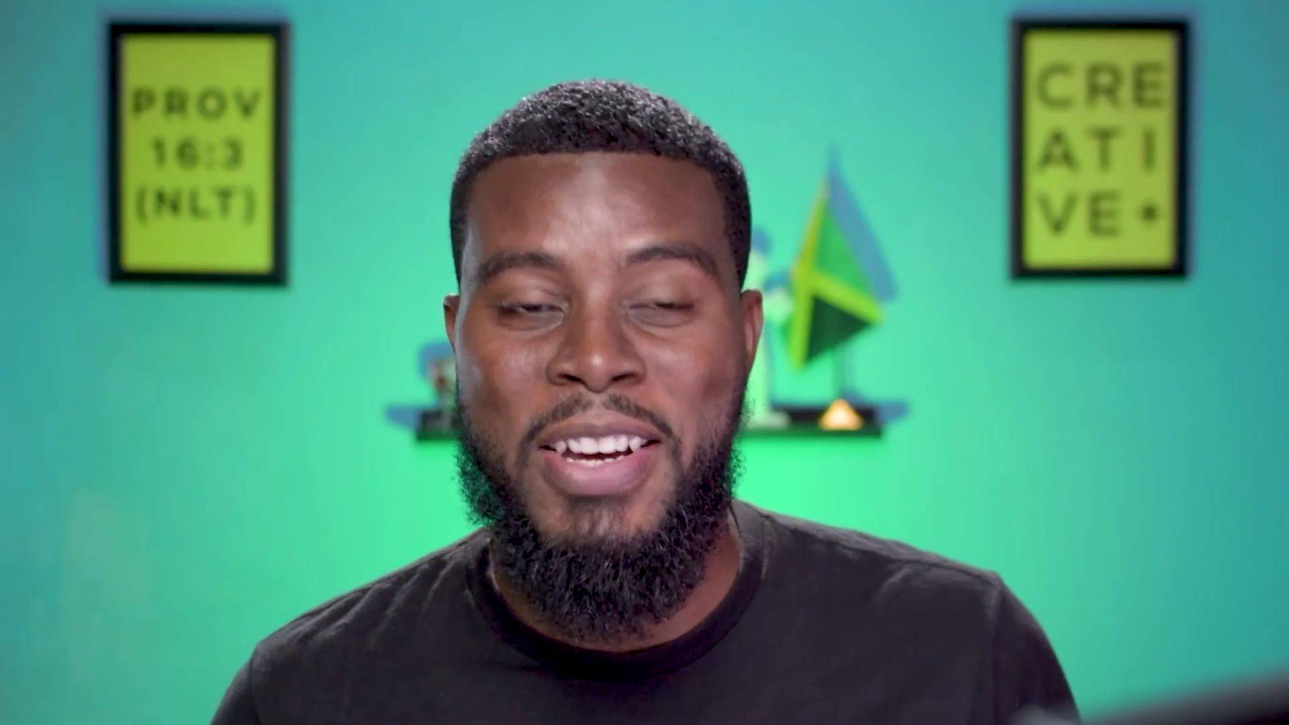